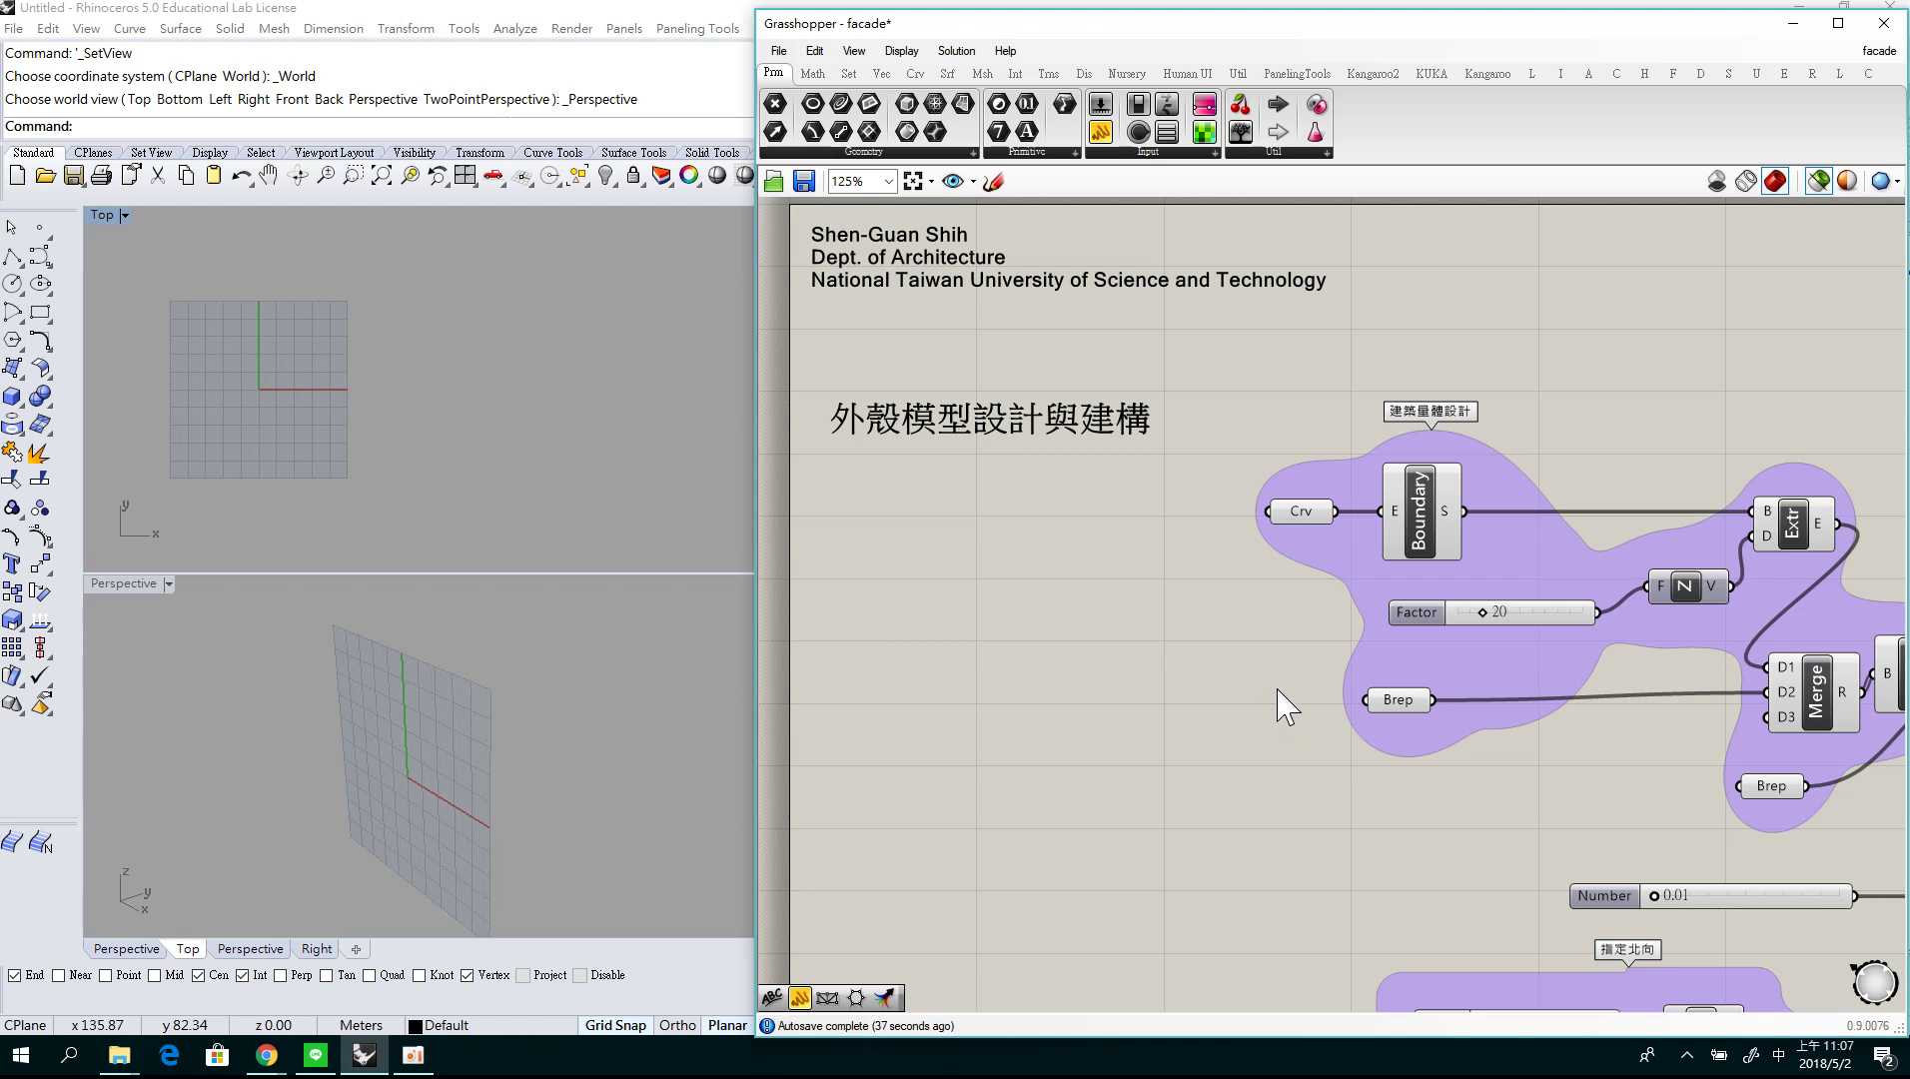
# Preview the building mass at the solid difference component, and its separated faces at the 各向平立面 cluster.
pyautogui.moveTo(1286, 705); pyautogui.dragTo(1009, 699, button='right')
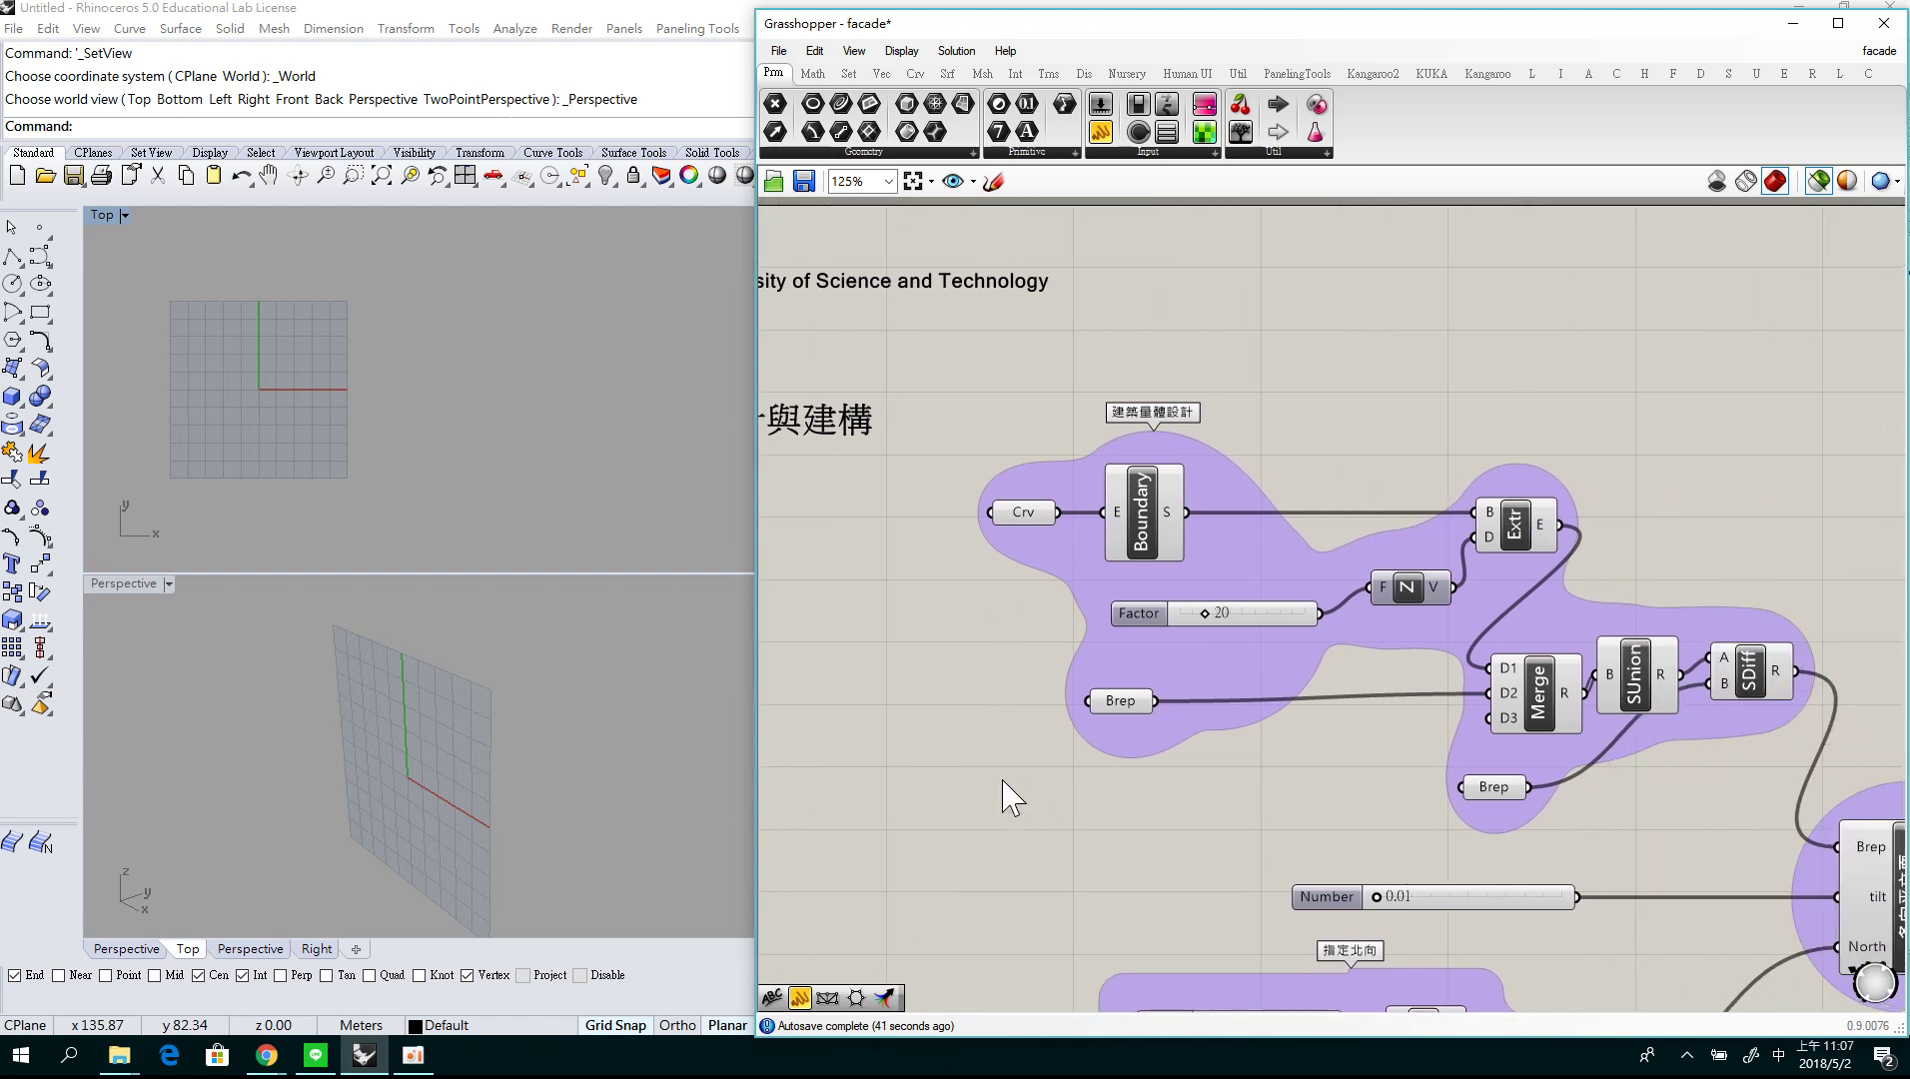
pyautogui.moveTo(1088, 769); pyautogui.dragTo(871, 701, button='right')
pyautogui.click(1525, 601)
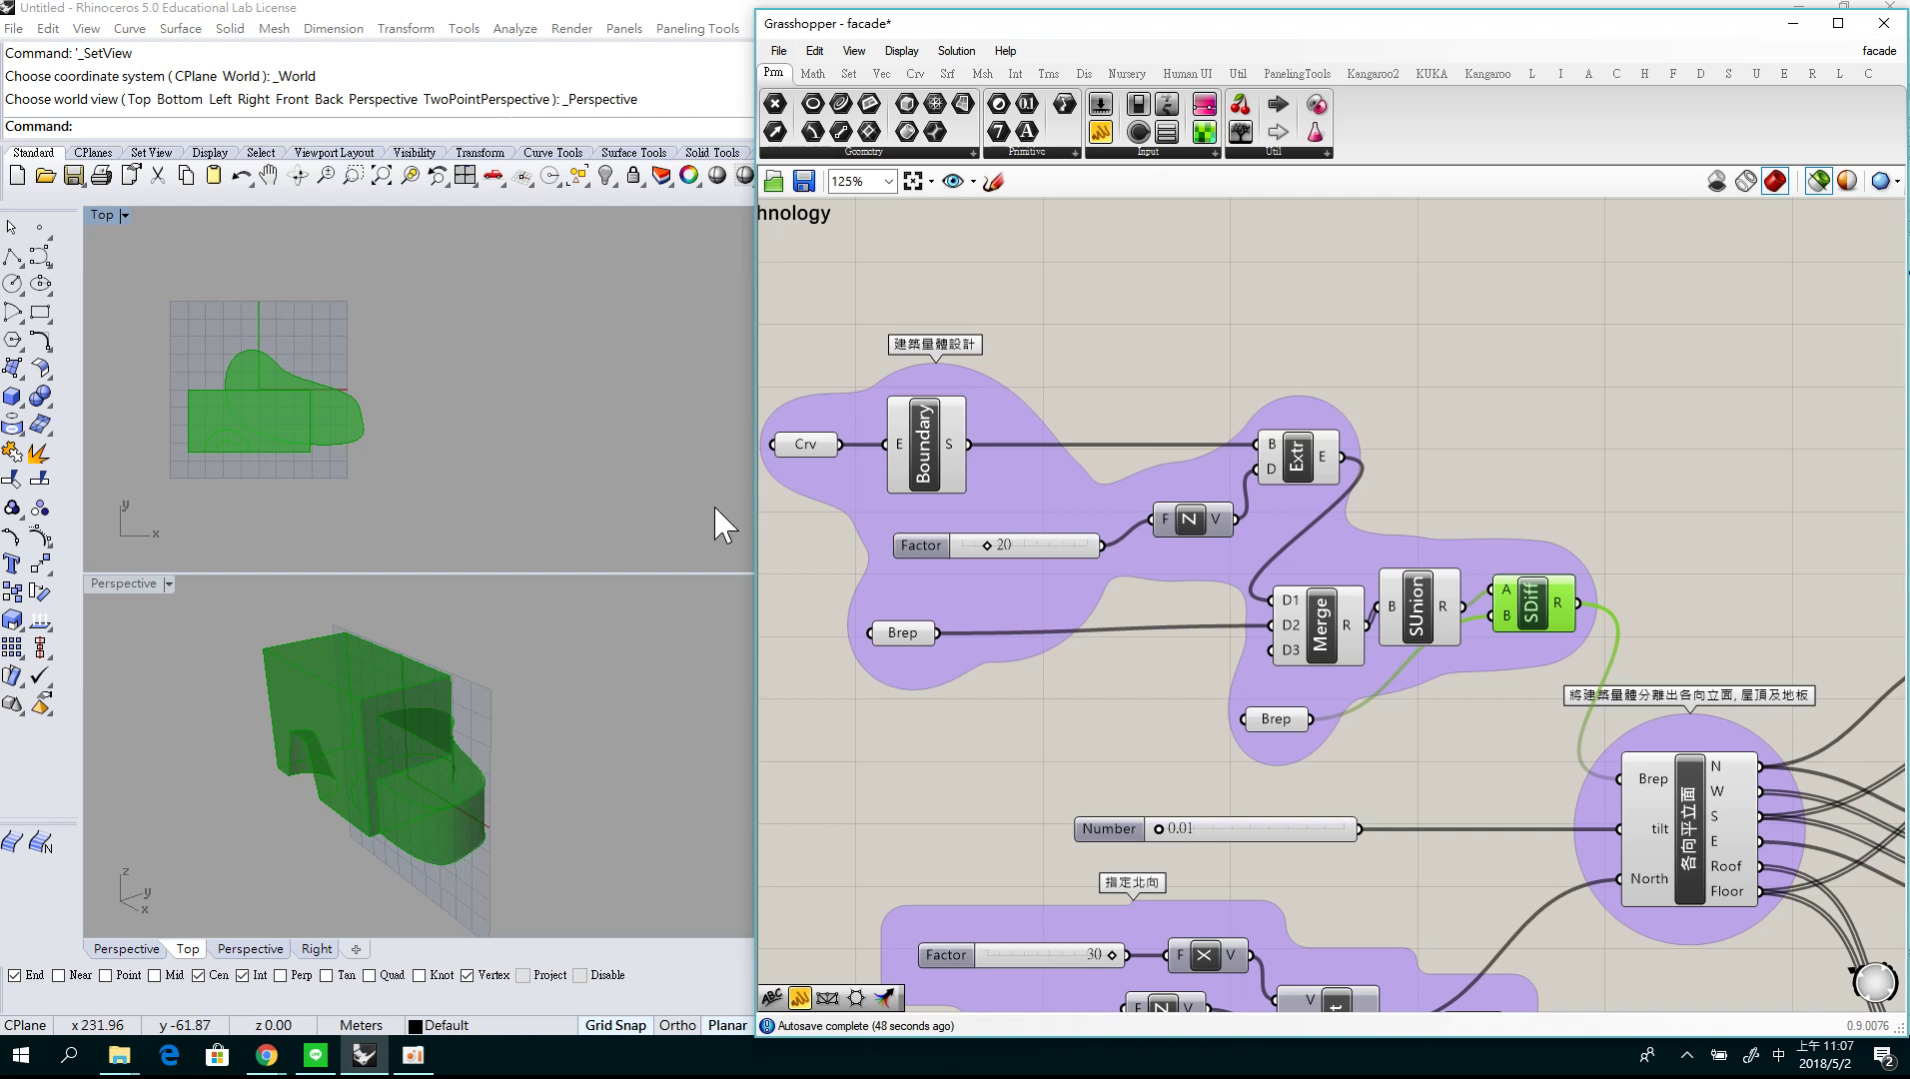
pyautogui.moveTo(1129, 744); pyautogui.dragTo(956, 547, button='right')
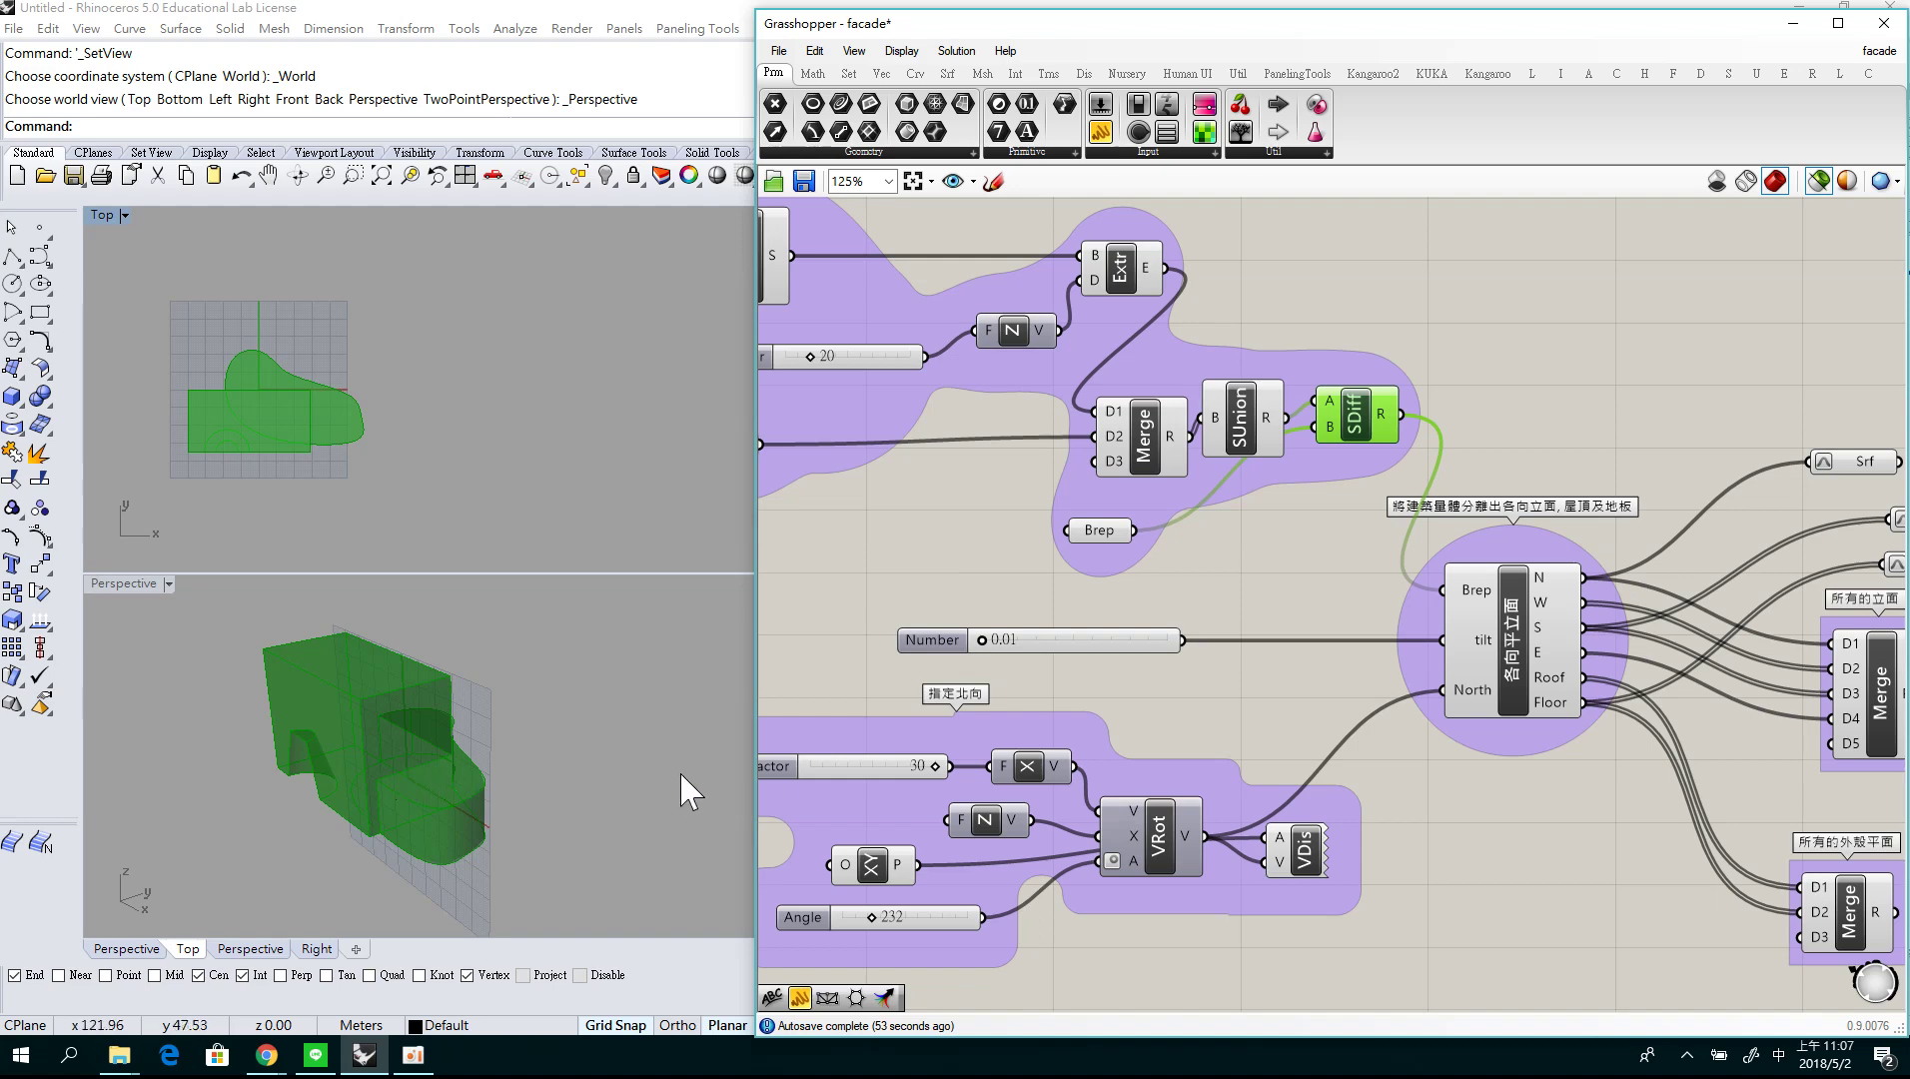
pyautogui.click(1510, 677)
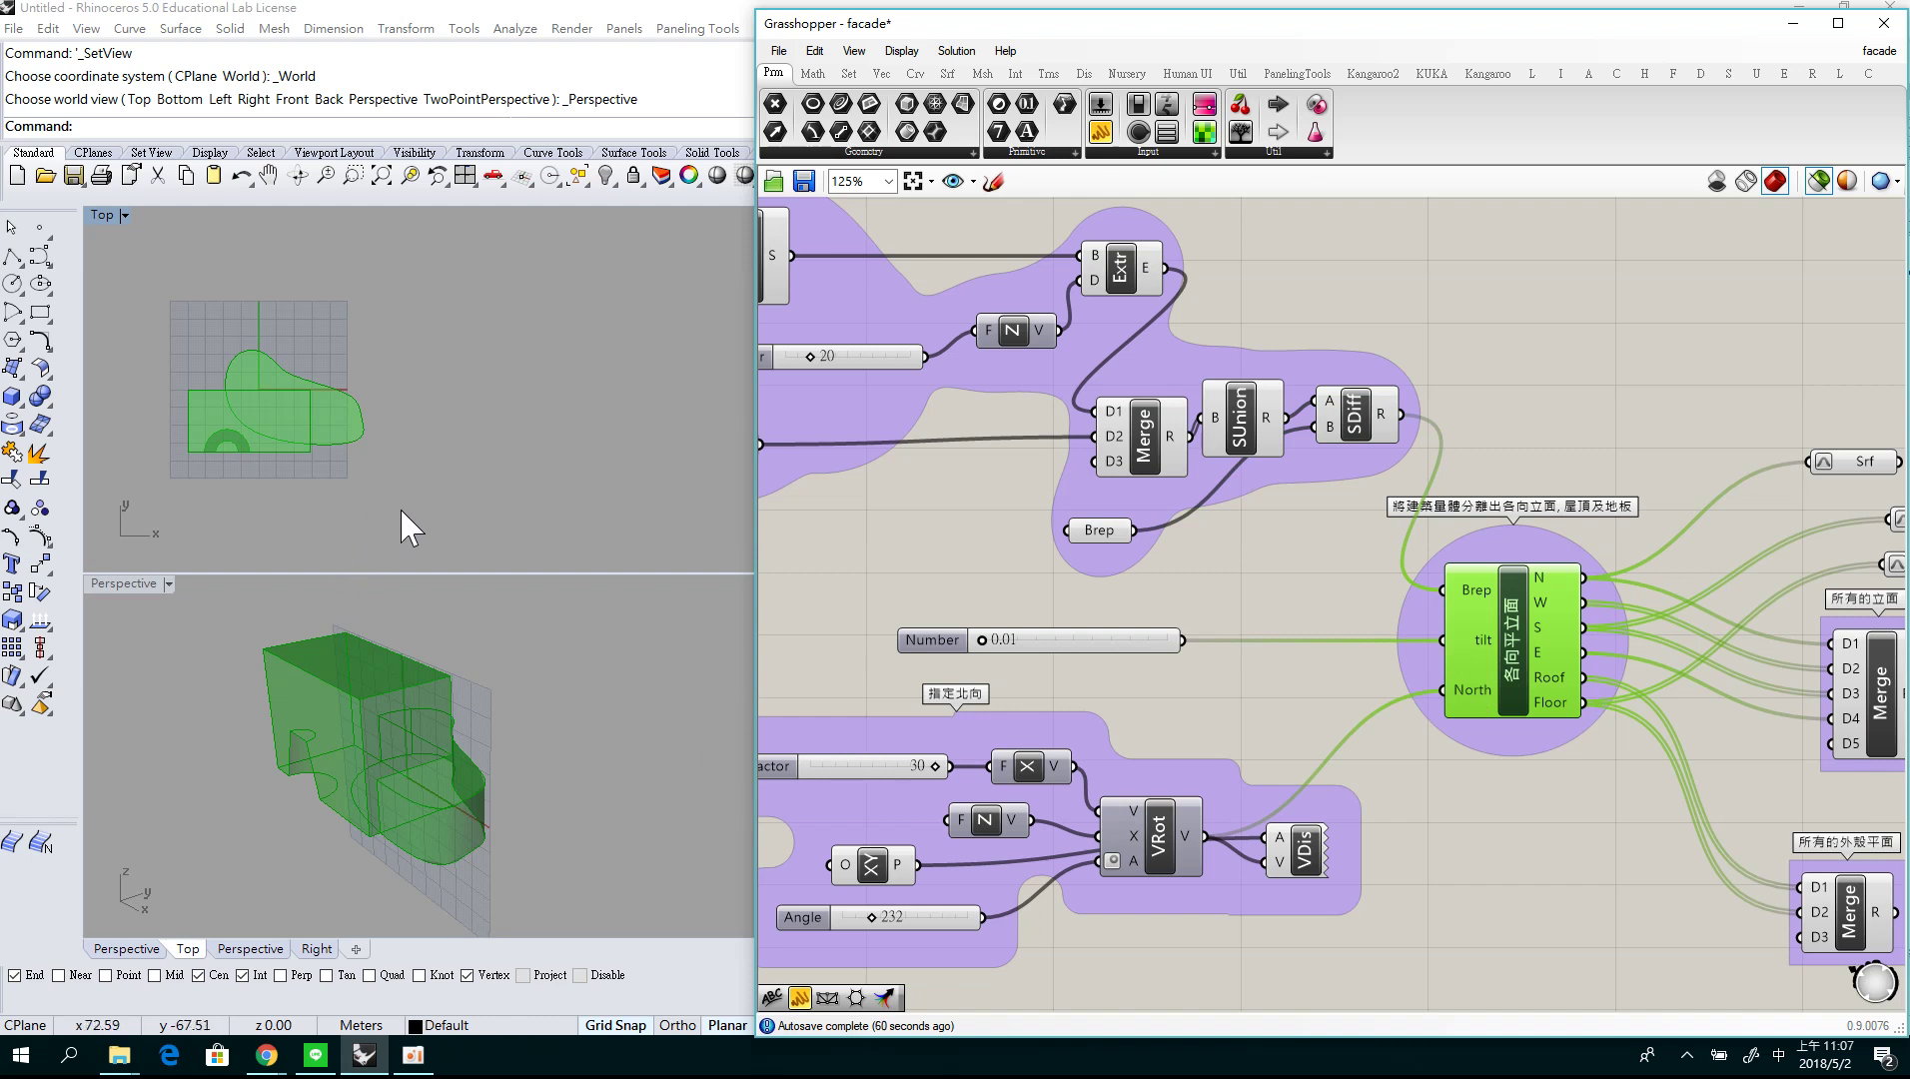
# Preview the north facade surface from the cluster's N output together with the facade surfaces from its S output.
pyautogui.moveTo(1451, 772); pyautogui.dragTo(997, 659, button='right')
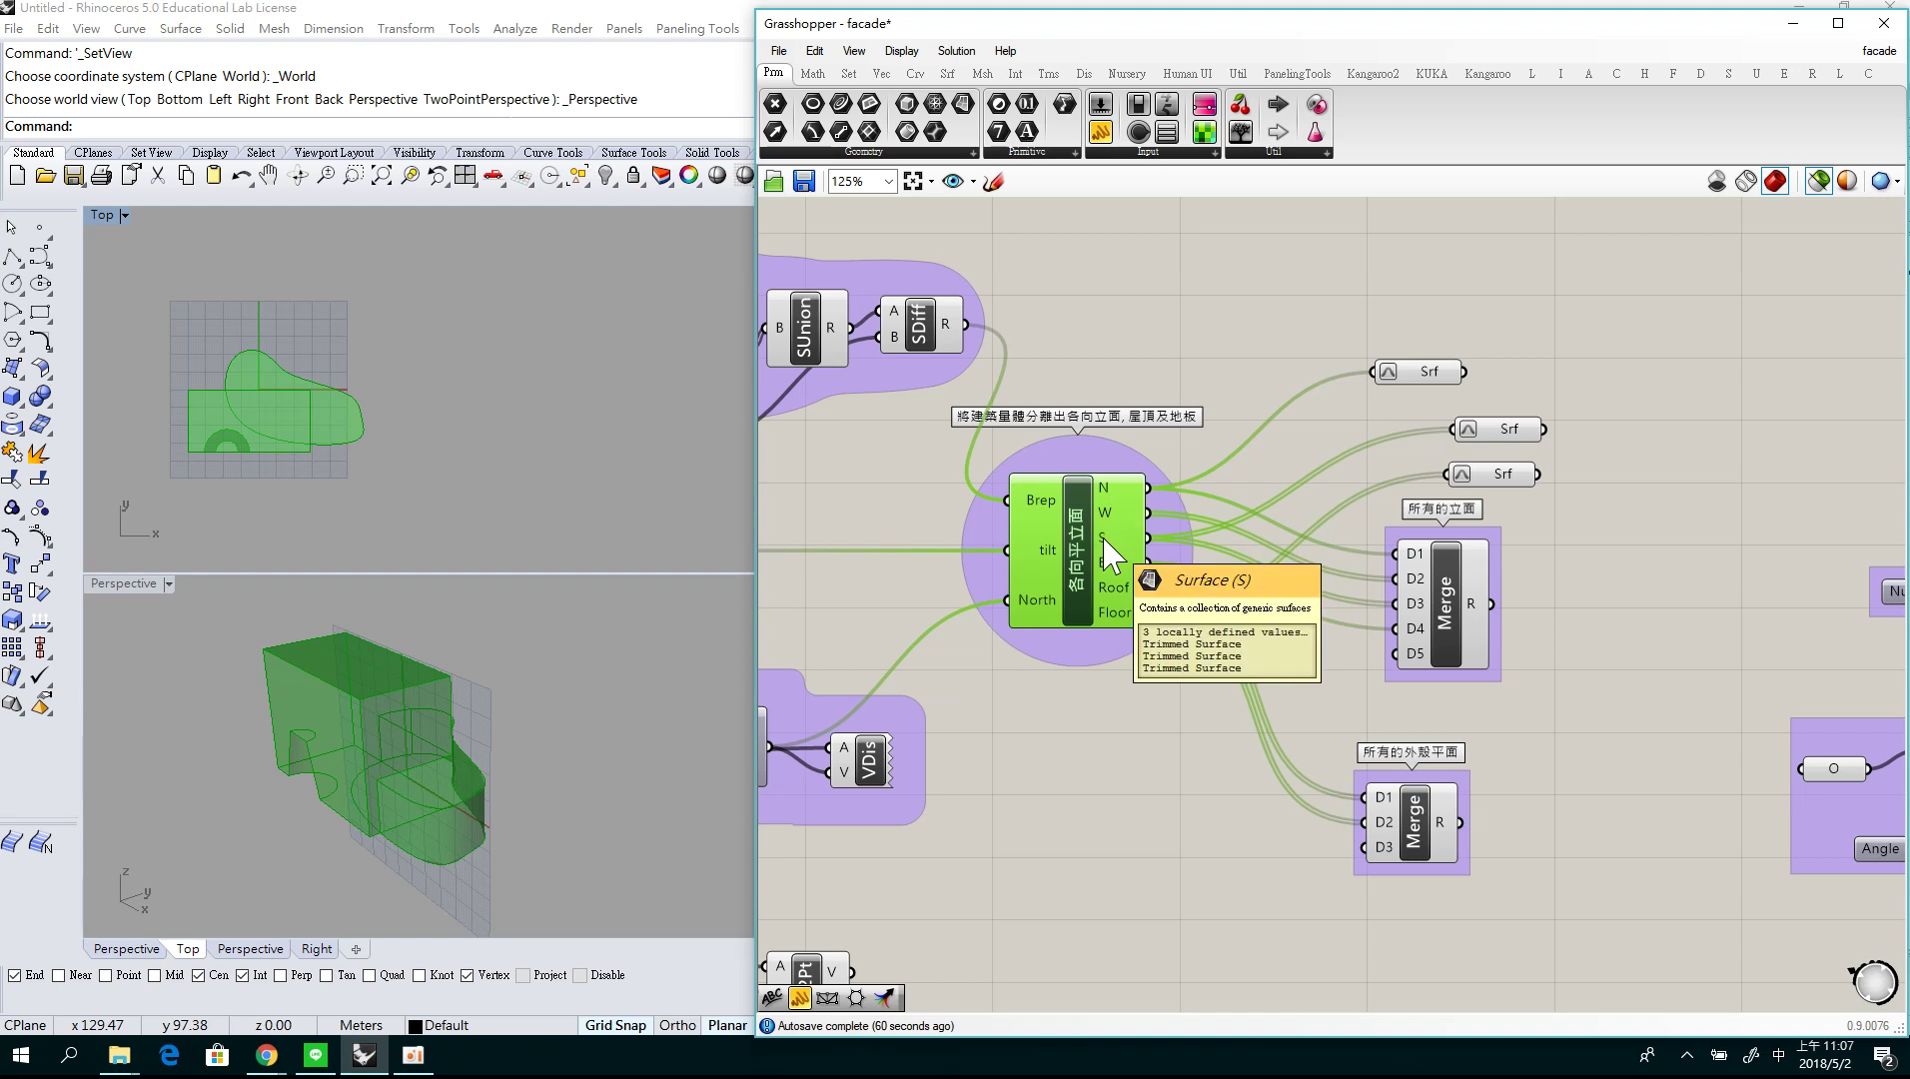
pyautogui.click(1432, 374)
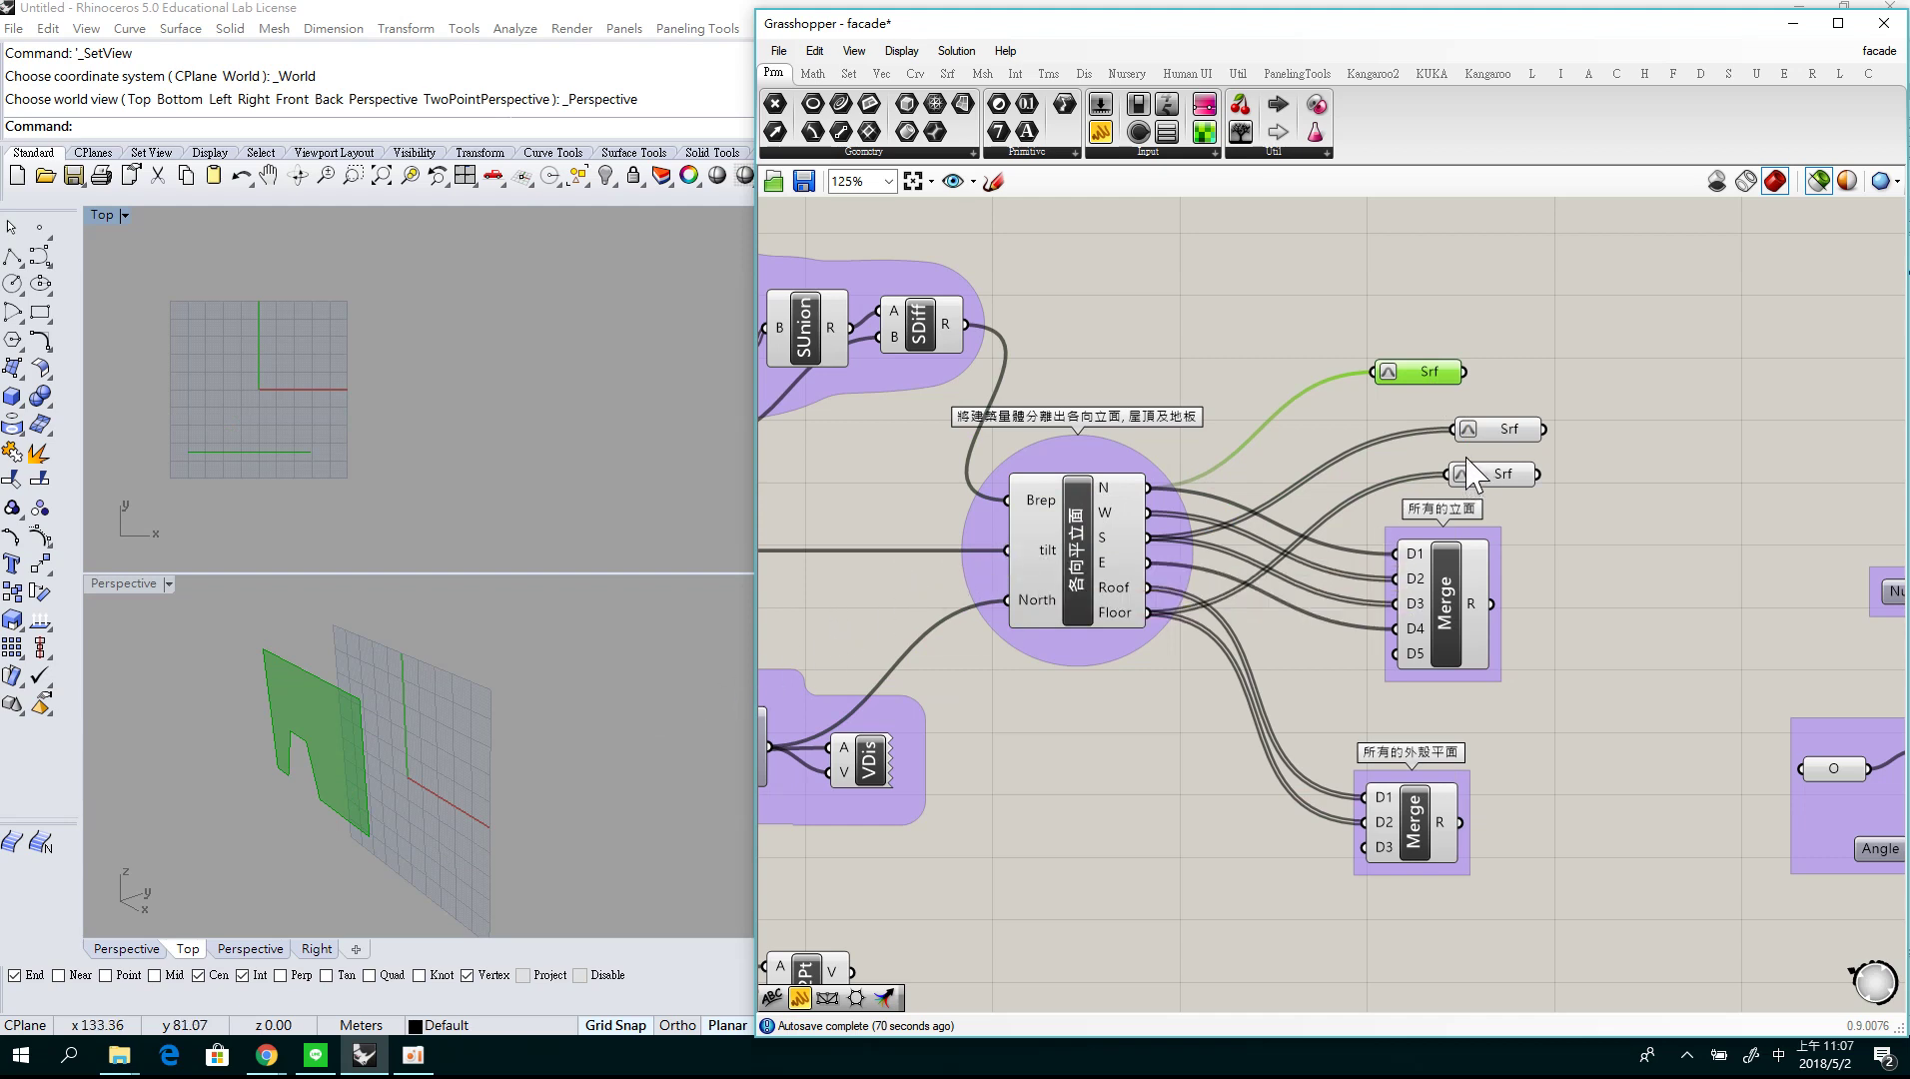
pyautogui.moveTo(1434, 378)
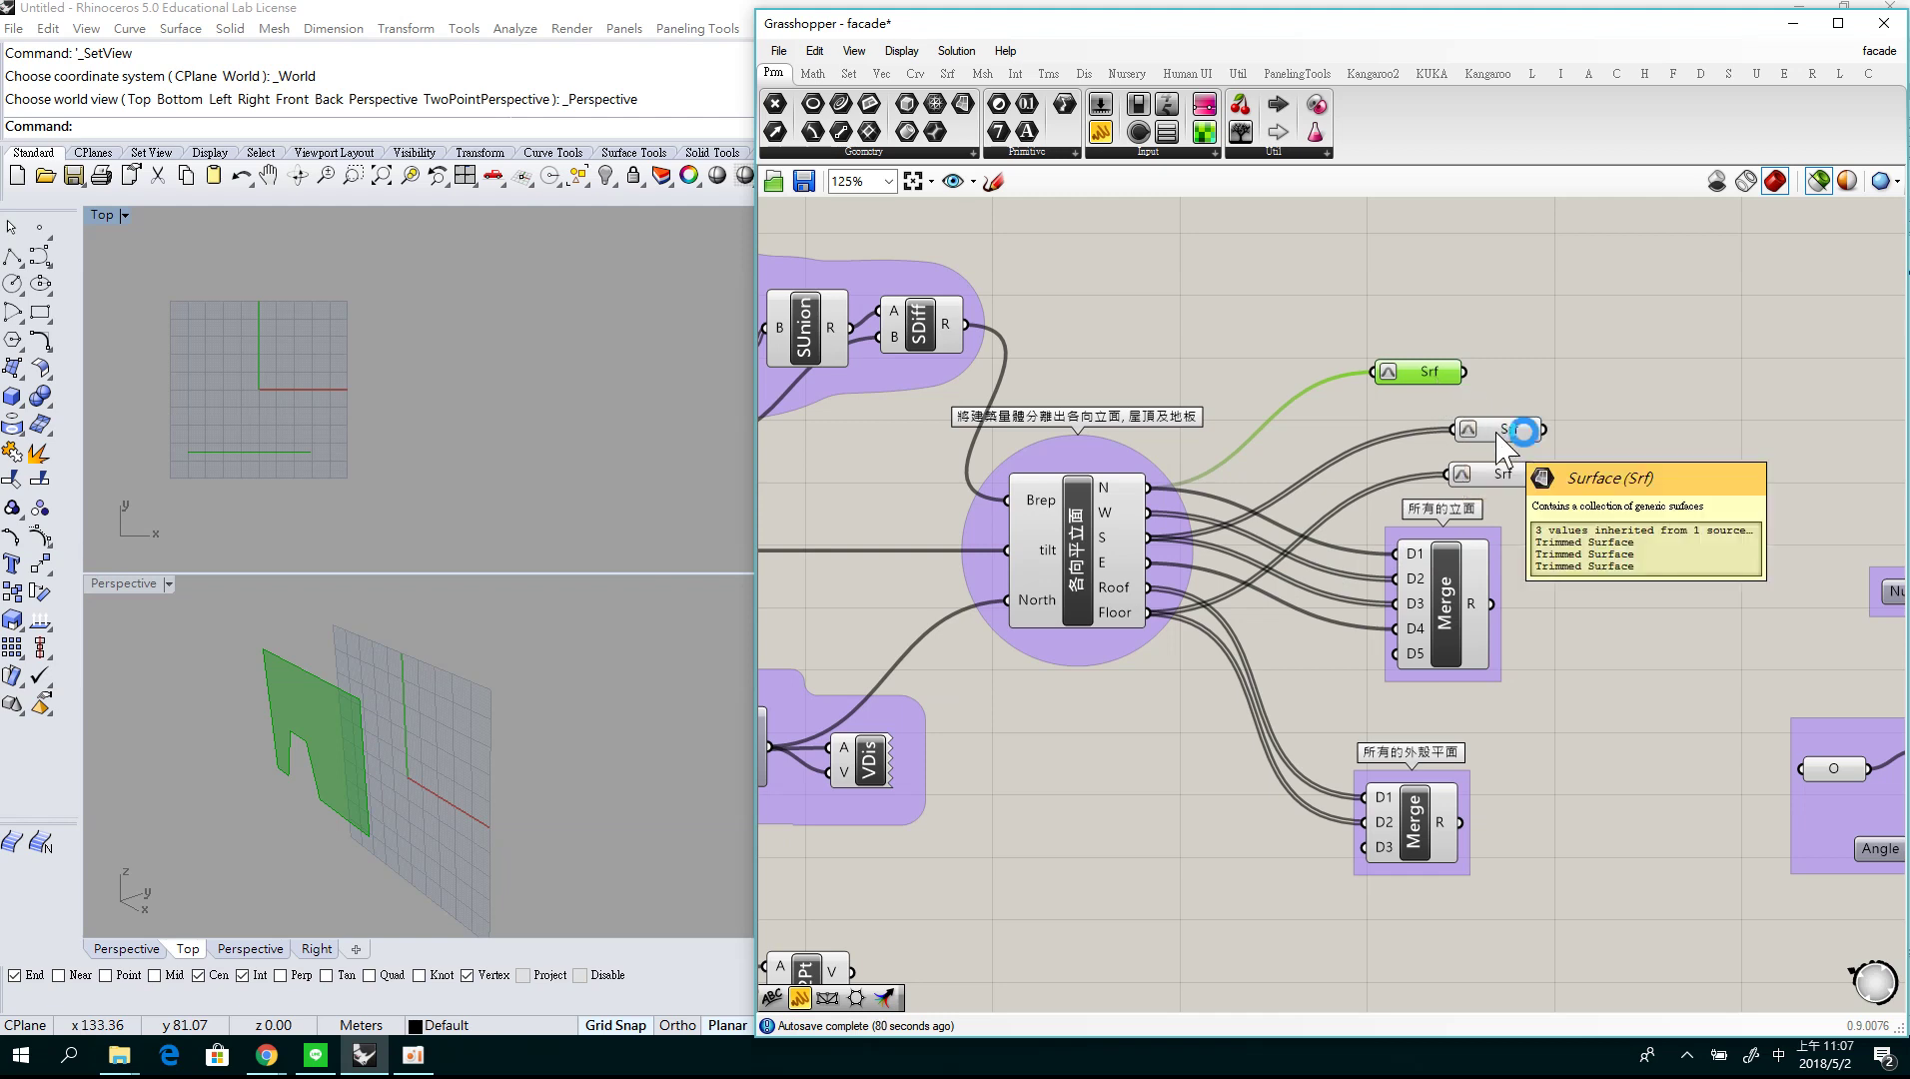
pyautogui.keyDown('shift'); pyautogui.click(1500, 431); pyautogui.keyUp('shift')
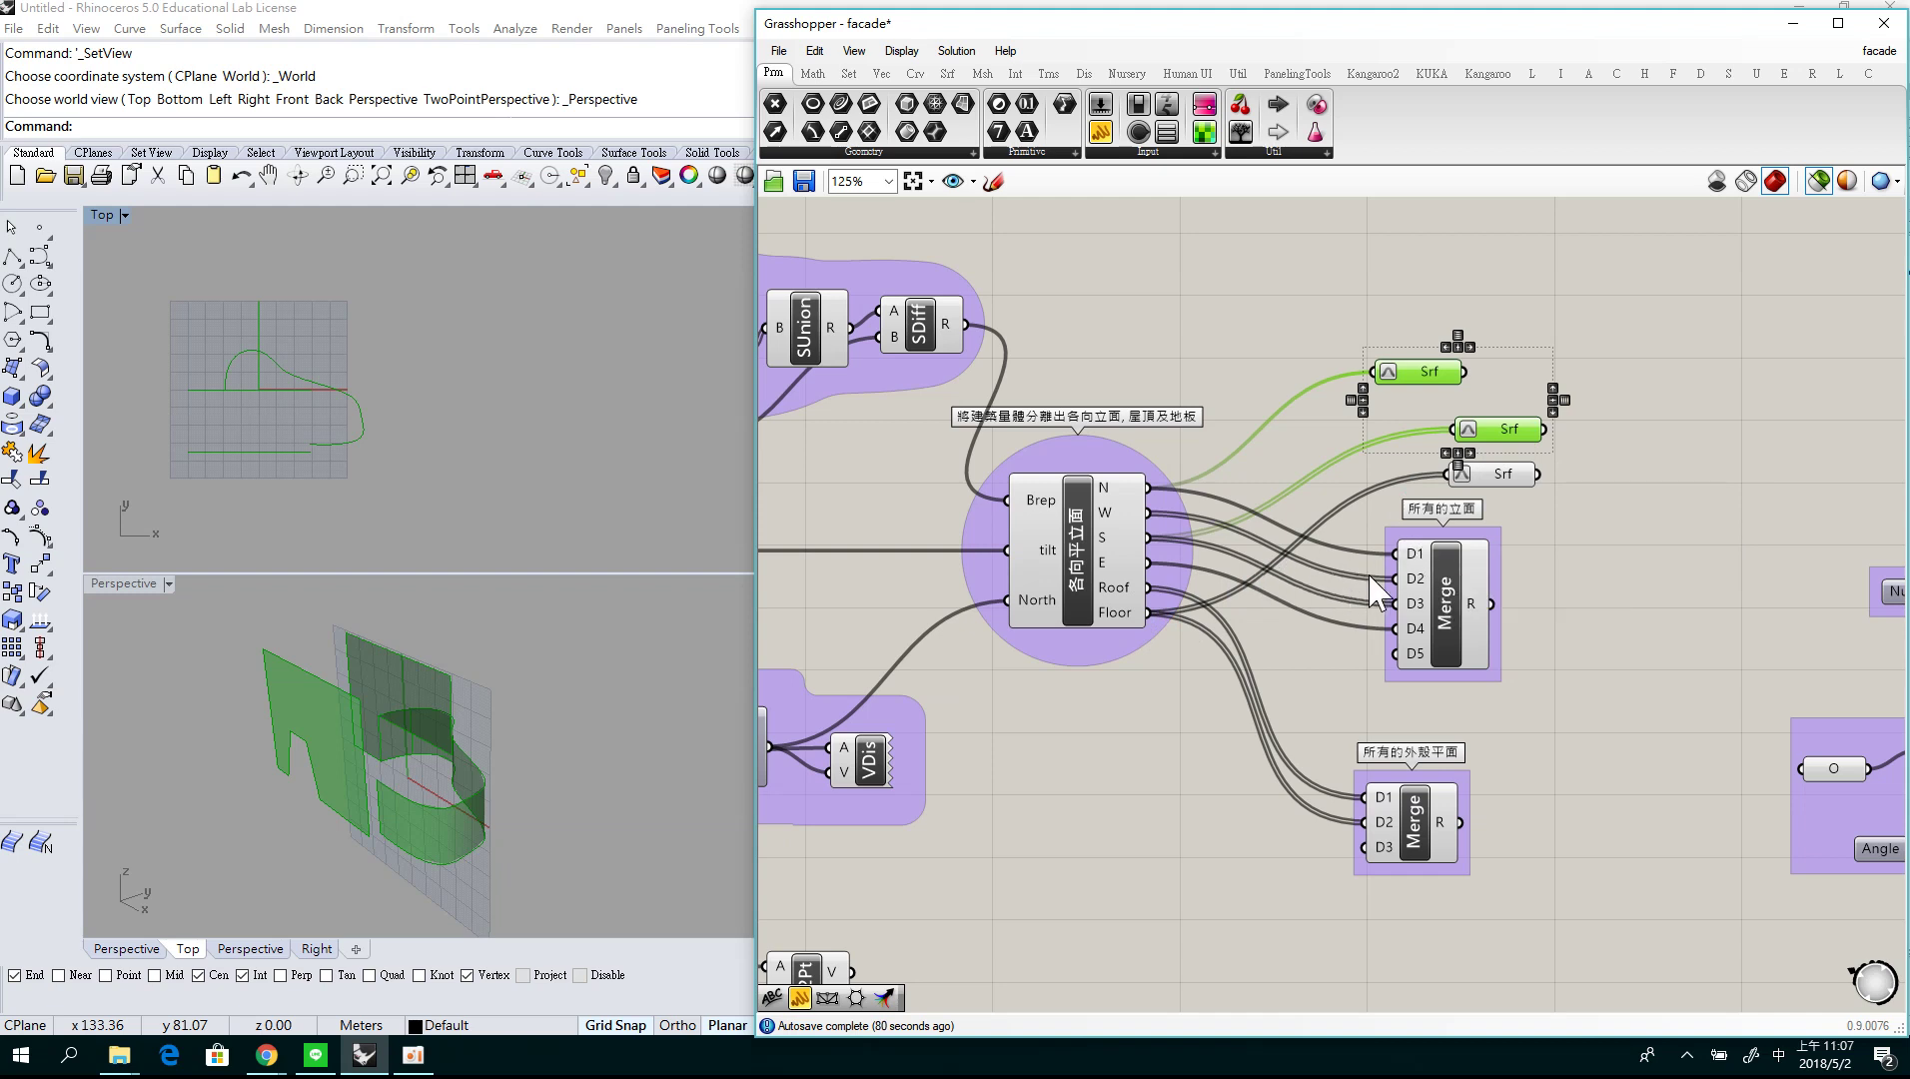
# Compare the merged facades (所有的立面) with the merged roof and floor planes (所有的外殼平面) in the perspective view.
pyautogui.click(1461, 609)
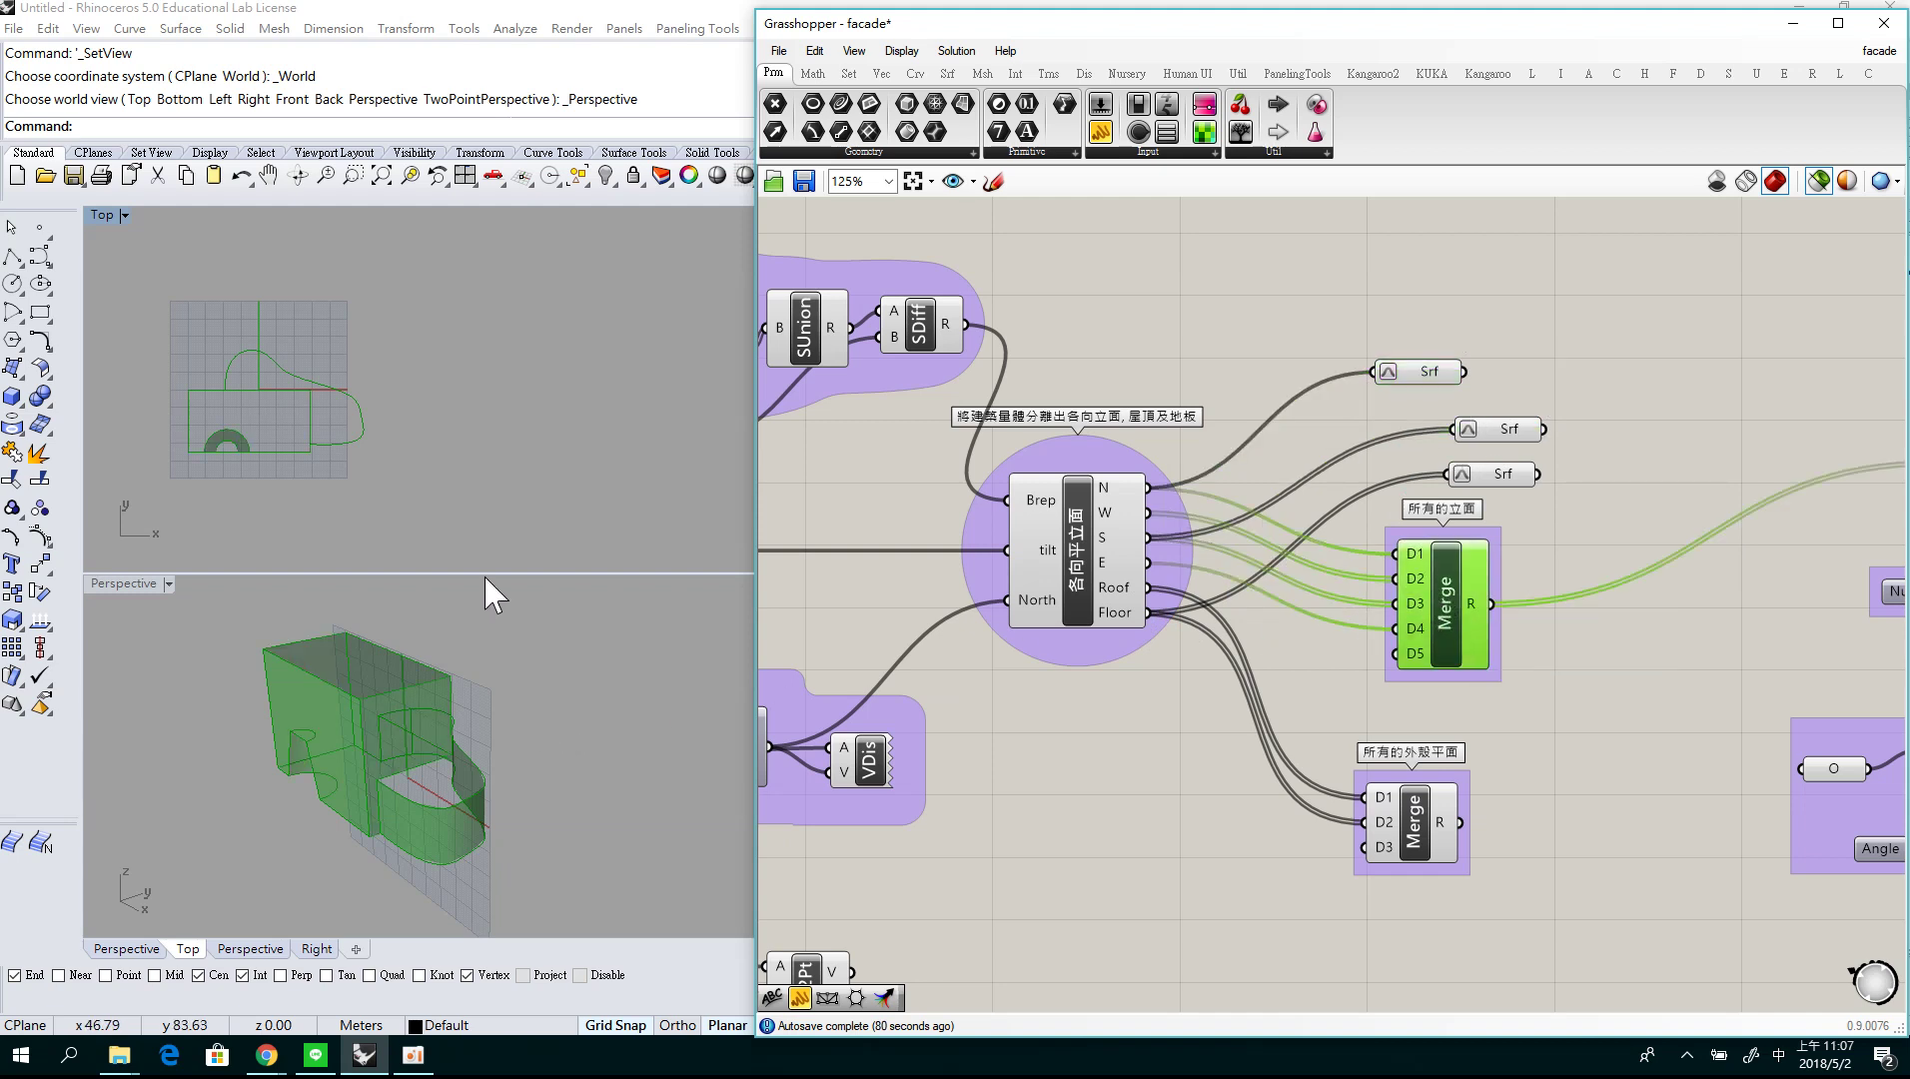
pyautogui.moveTo(461, 763); pyautogui.dragTo(540, 833, button='right')
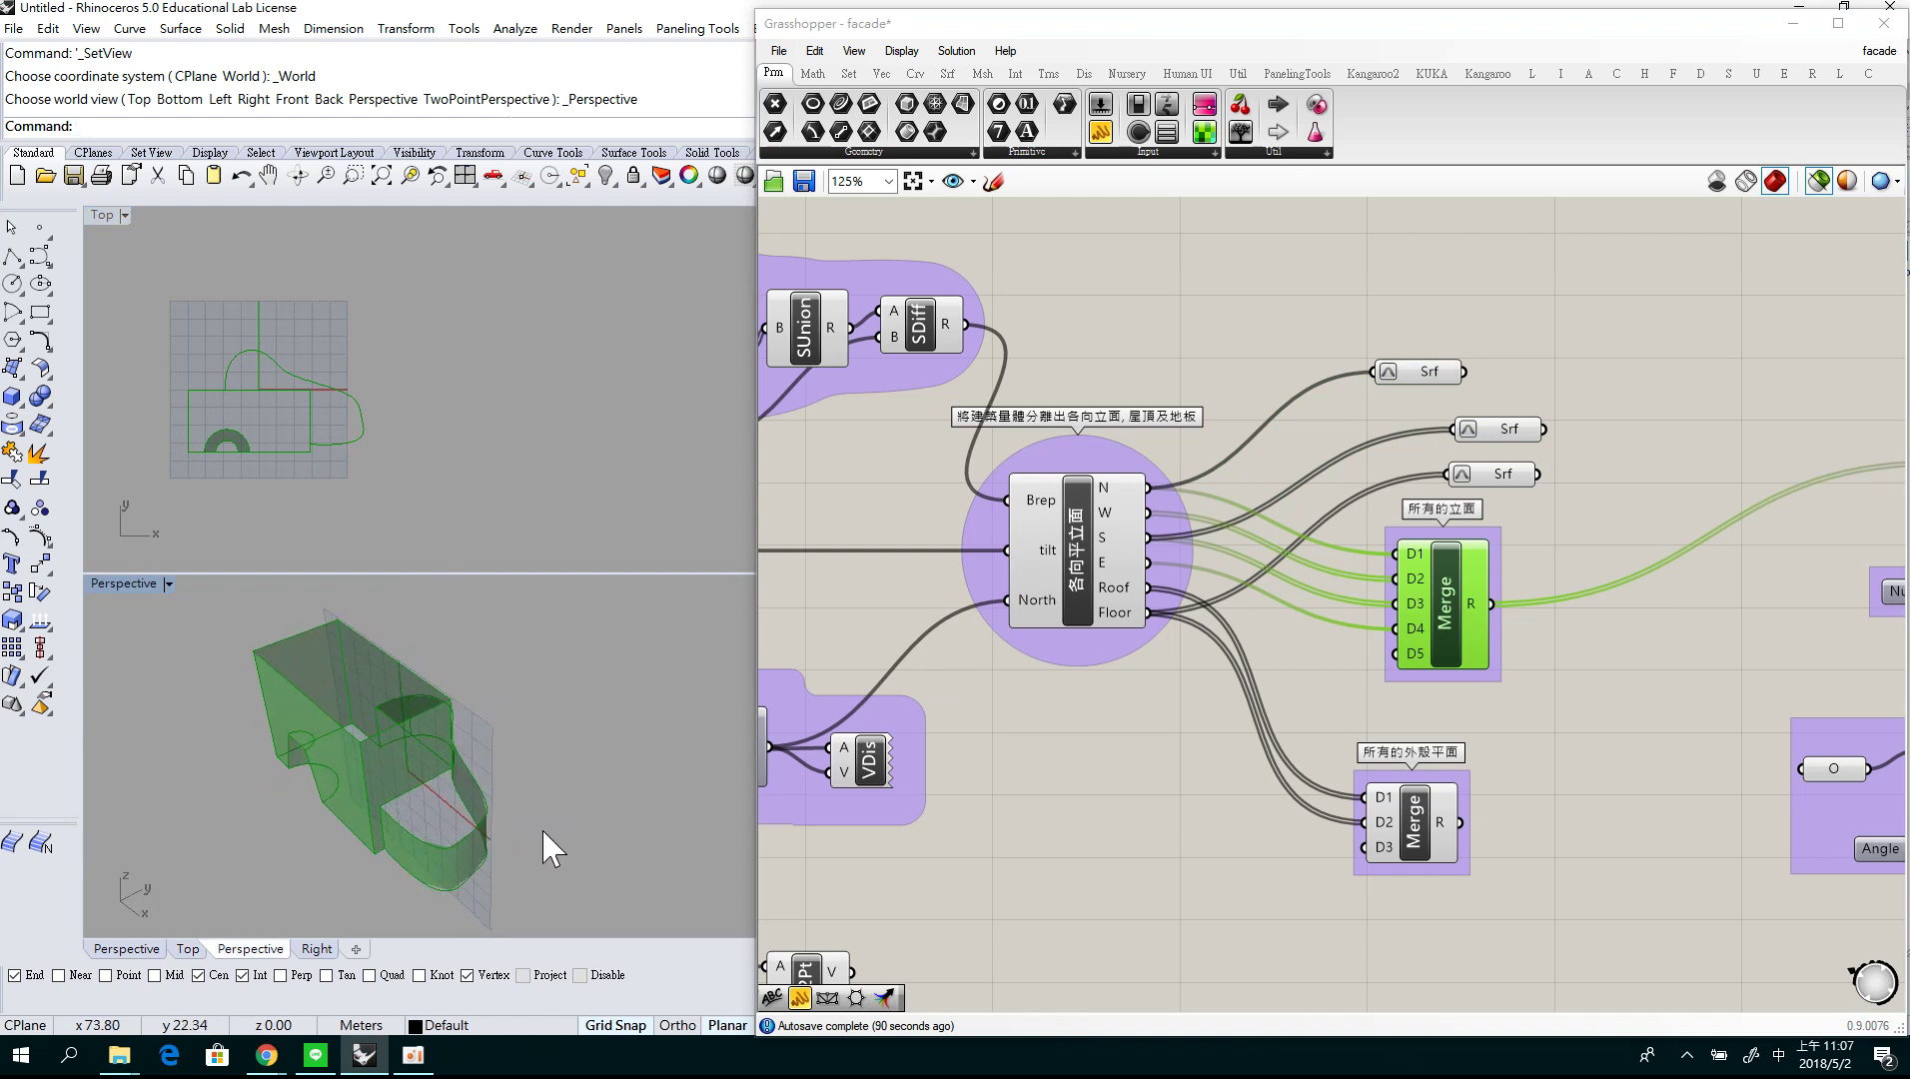
pyautogui.click(1423, 854)
pyautogui.moveTo(535, 865)
pyautogui.mouseDown(button='right')
pyautogui.moveTo(542, 759)
pyautogui.moveTo(592, 707)
pyautogui.moveTo(516, 839)
pyautogui.mouseUp(button='right')
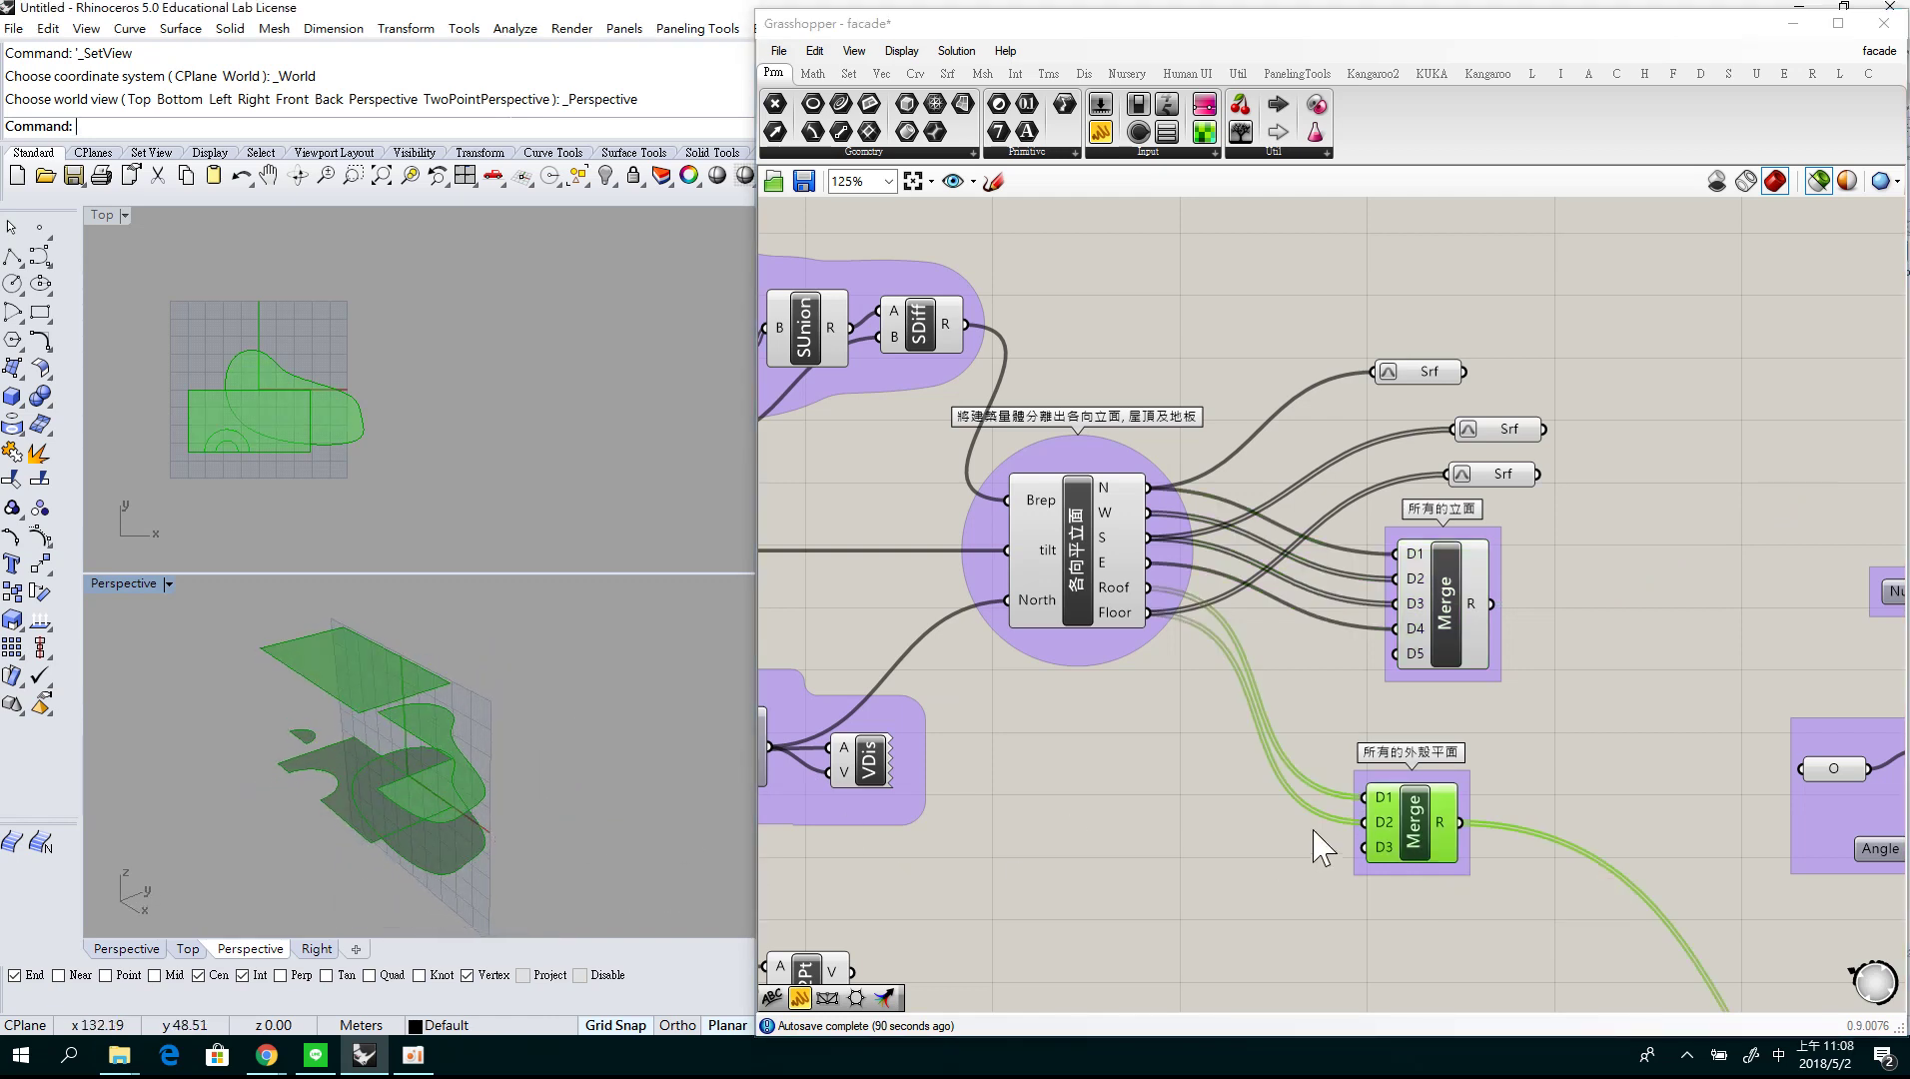
pyautogui.click(1449, 654)
# Preview the flat layout of all facades produced by the 圖形排列 cluster in the top view.
pyautogui.moveTo(1548, 689); pyautogui.dragTo(1159, 639, button='right')
pyautogui.moveTo(1399, 639); pyautogui.dragTo(1064, 605, button='right')
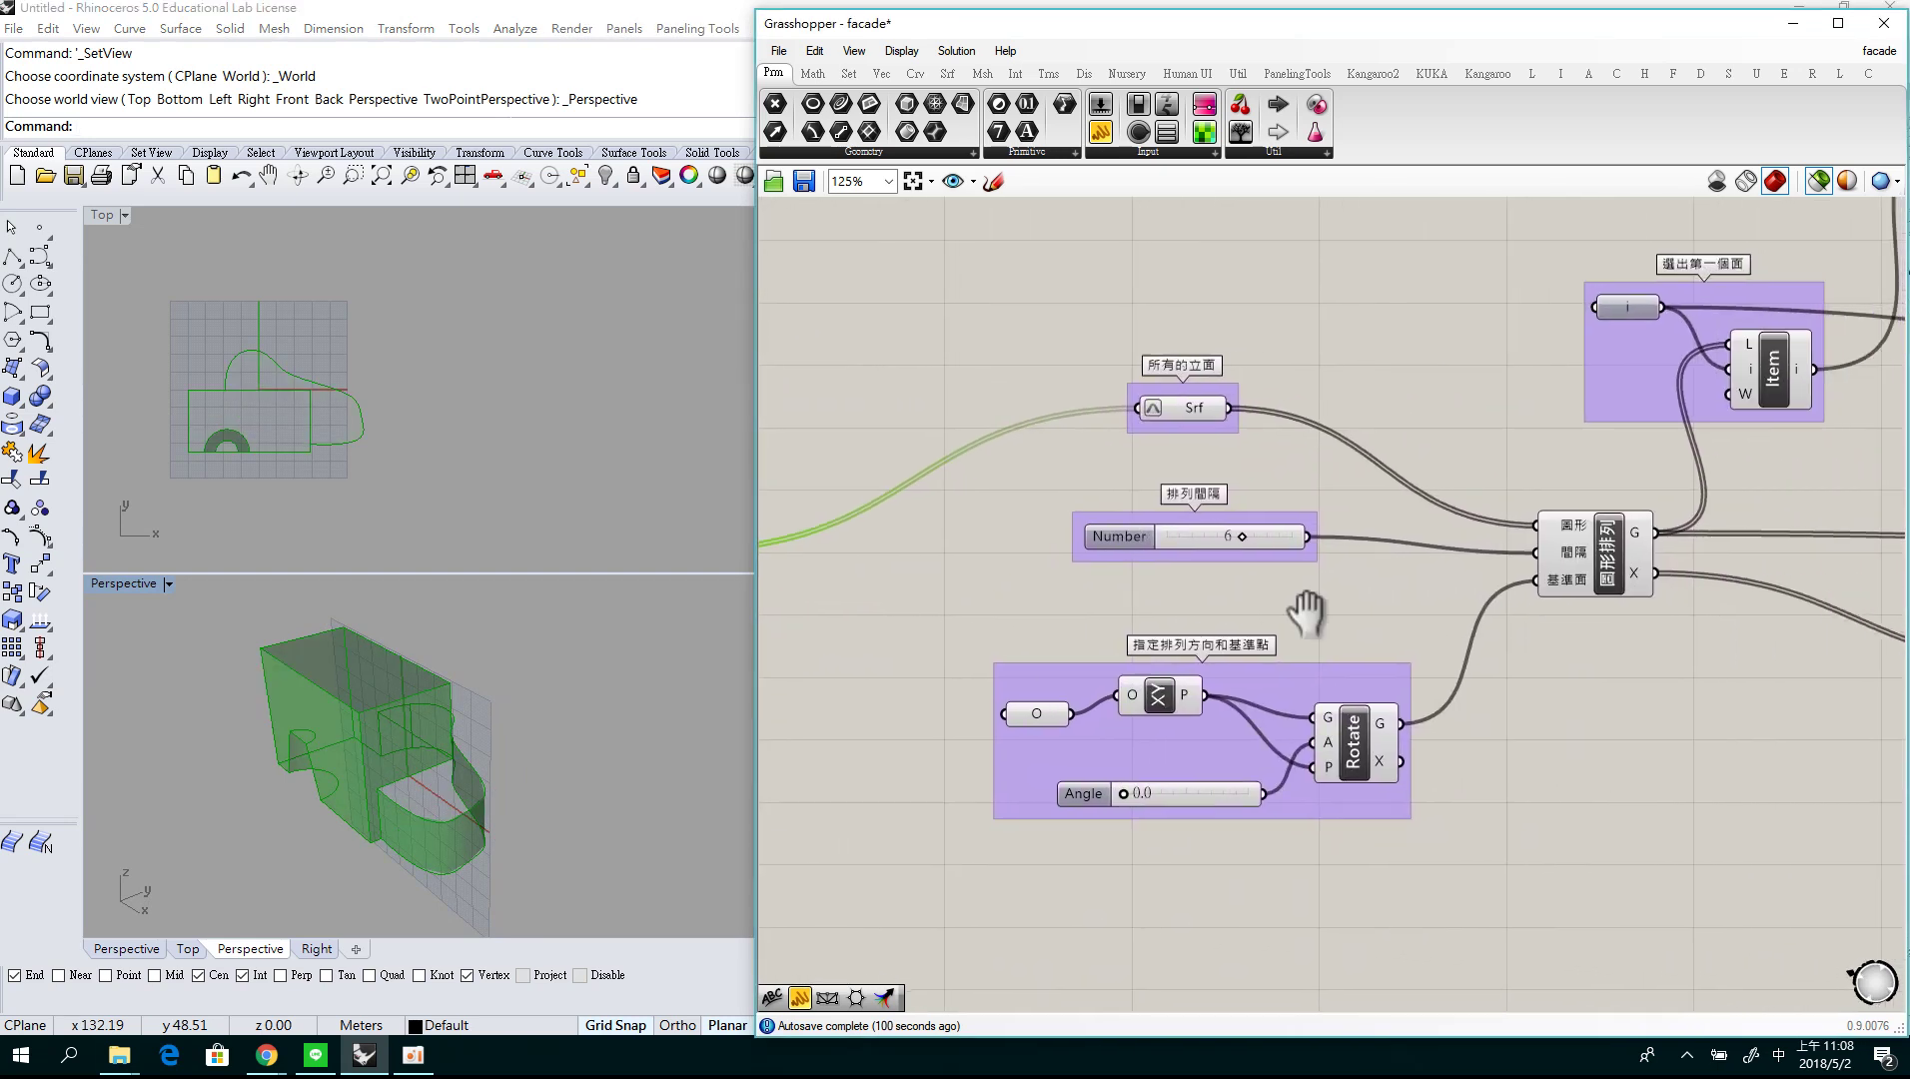
pyautogui.moveTo(1431, 641); pyautogui.dragTo(1198, 624, button='right')
pyautogui.moveTo(1403, 574)
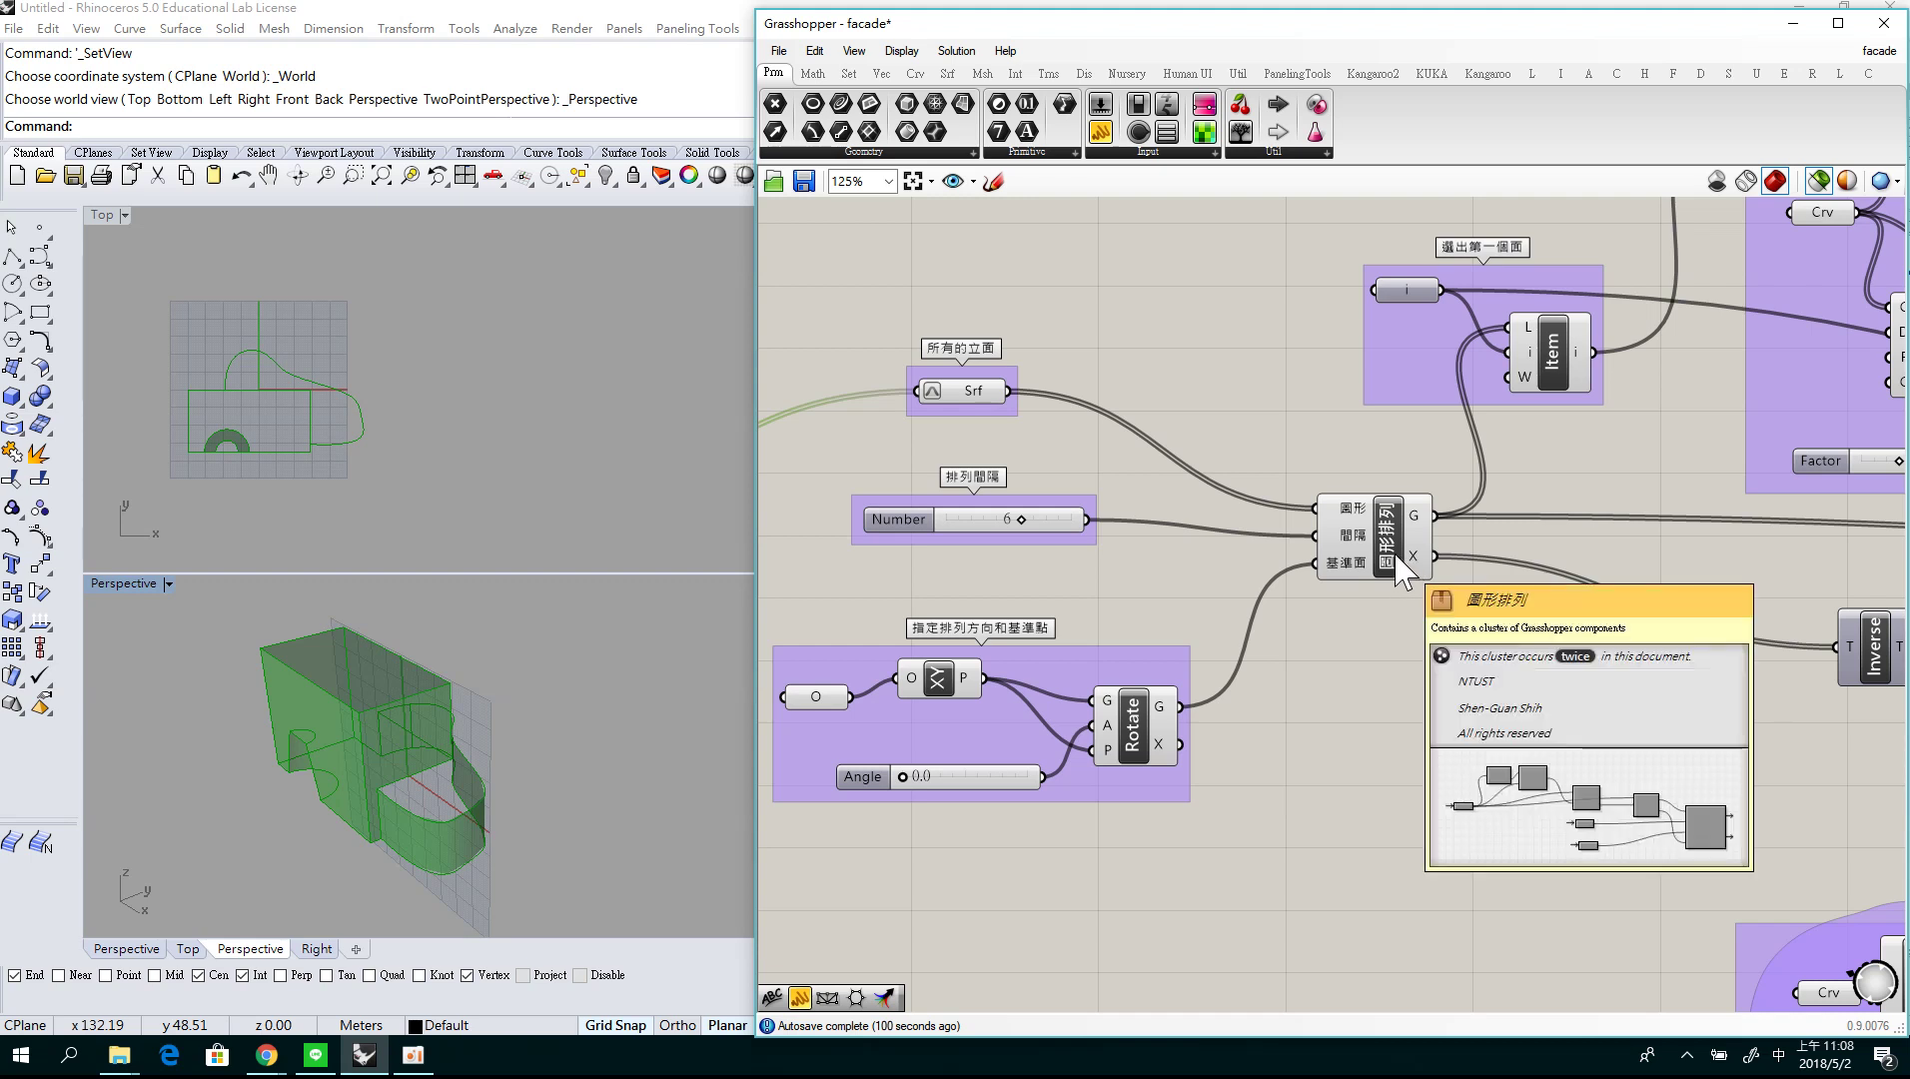
pyautogui.click(1403, 574)
pyautogui.moveTo(490, 364); pyautogui.dragTo(414, 469, button='right')
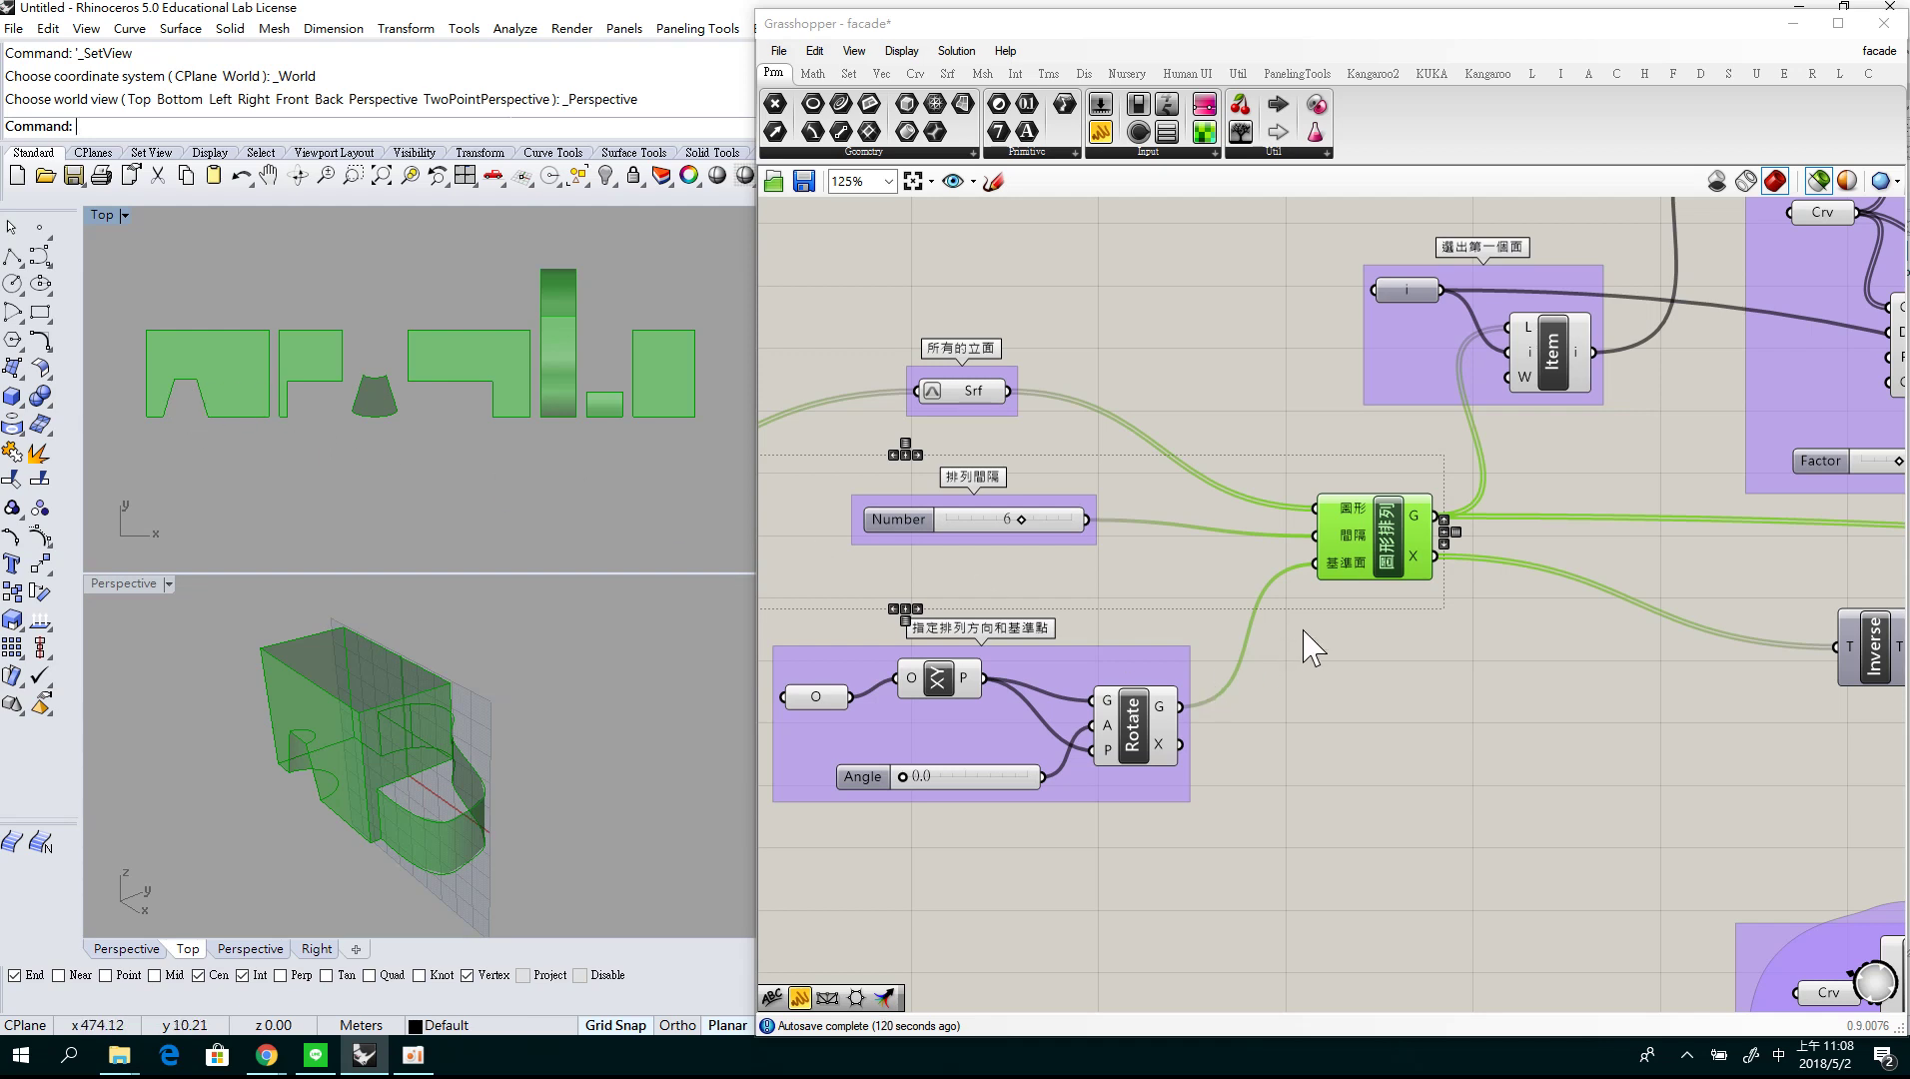
# Preview the first facade picked out of the flat layout by the Item component.
pyautogui.moveTo(1428, 636); pyautogui.dragTo(1309, 704, button='right')
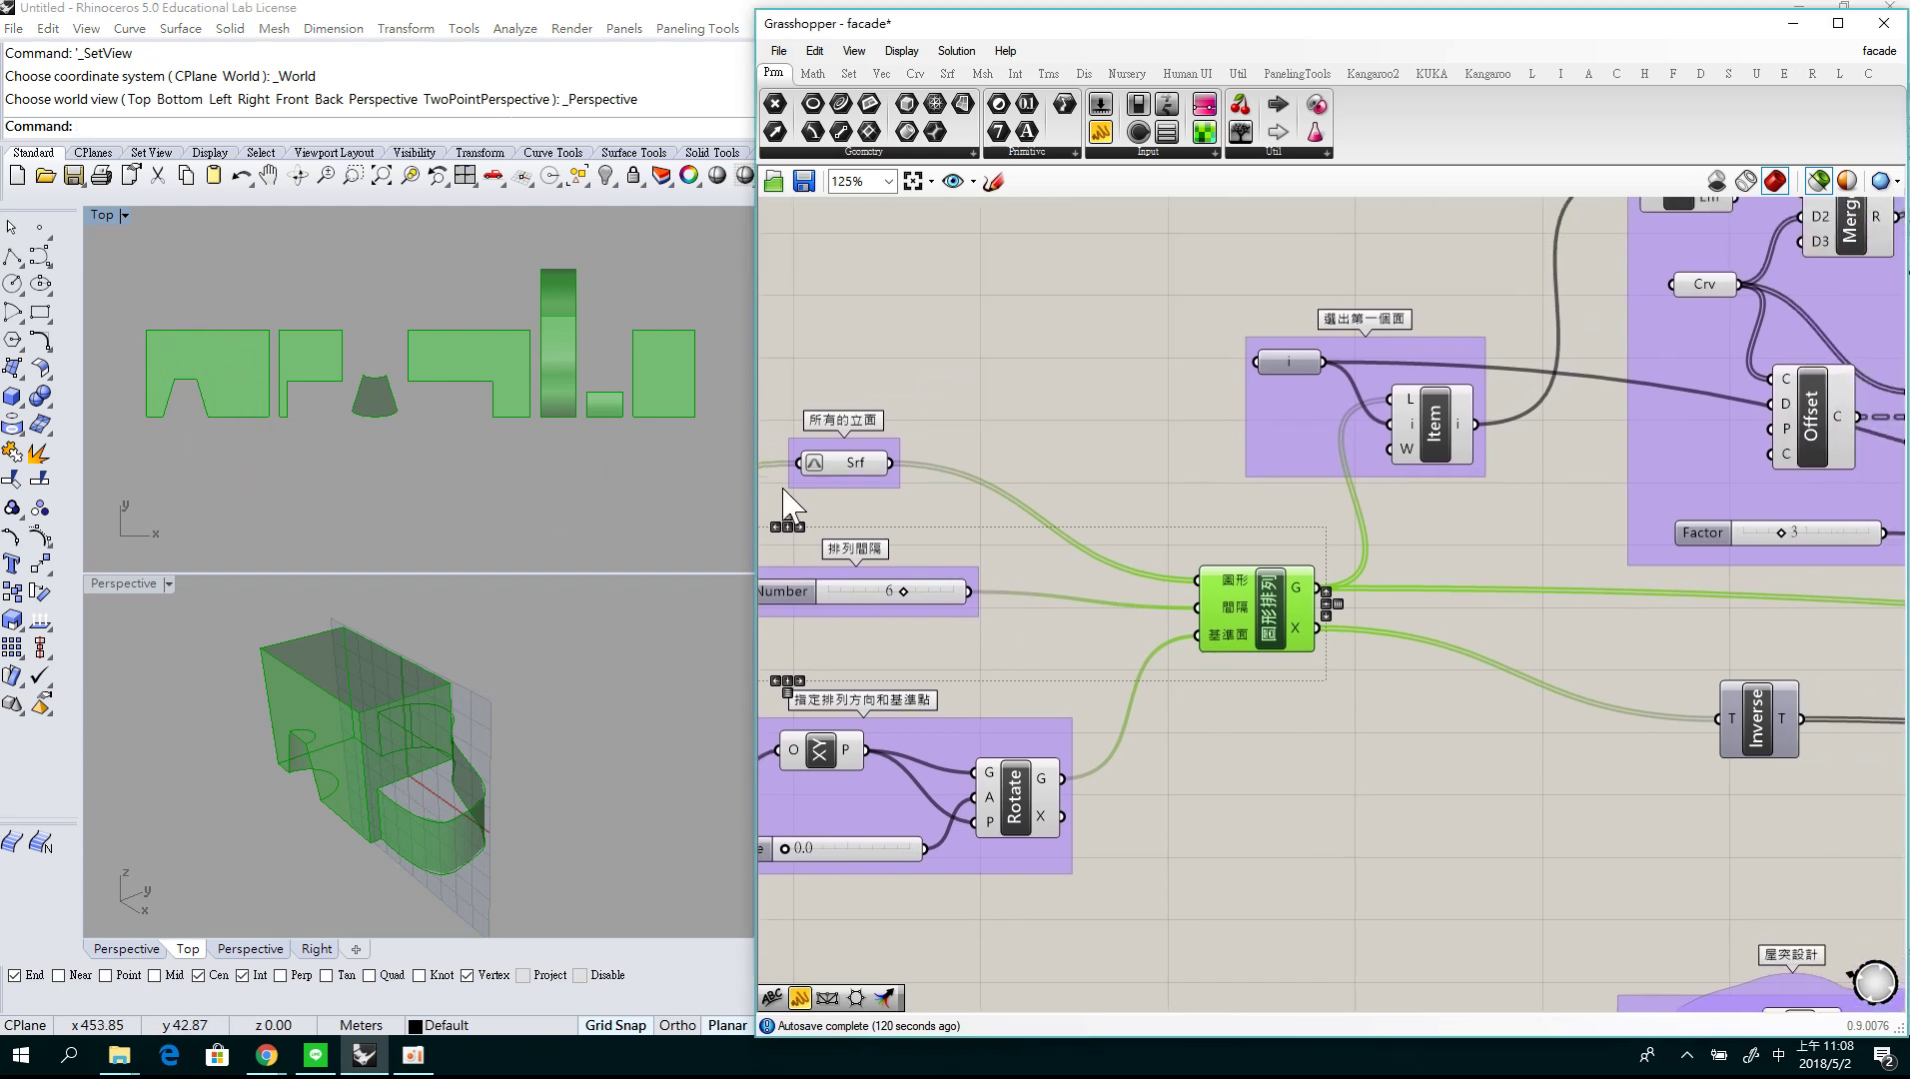
pyautogui.moveTo(1238, 539); pyautogui.dragTo(1061, 605, button='right')
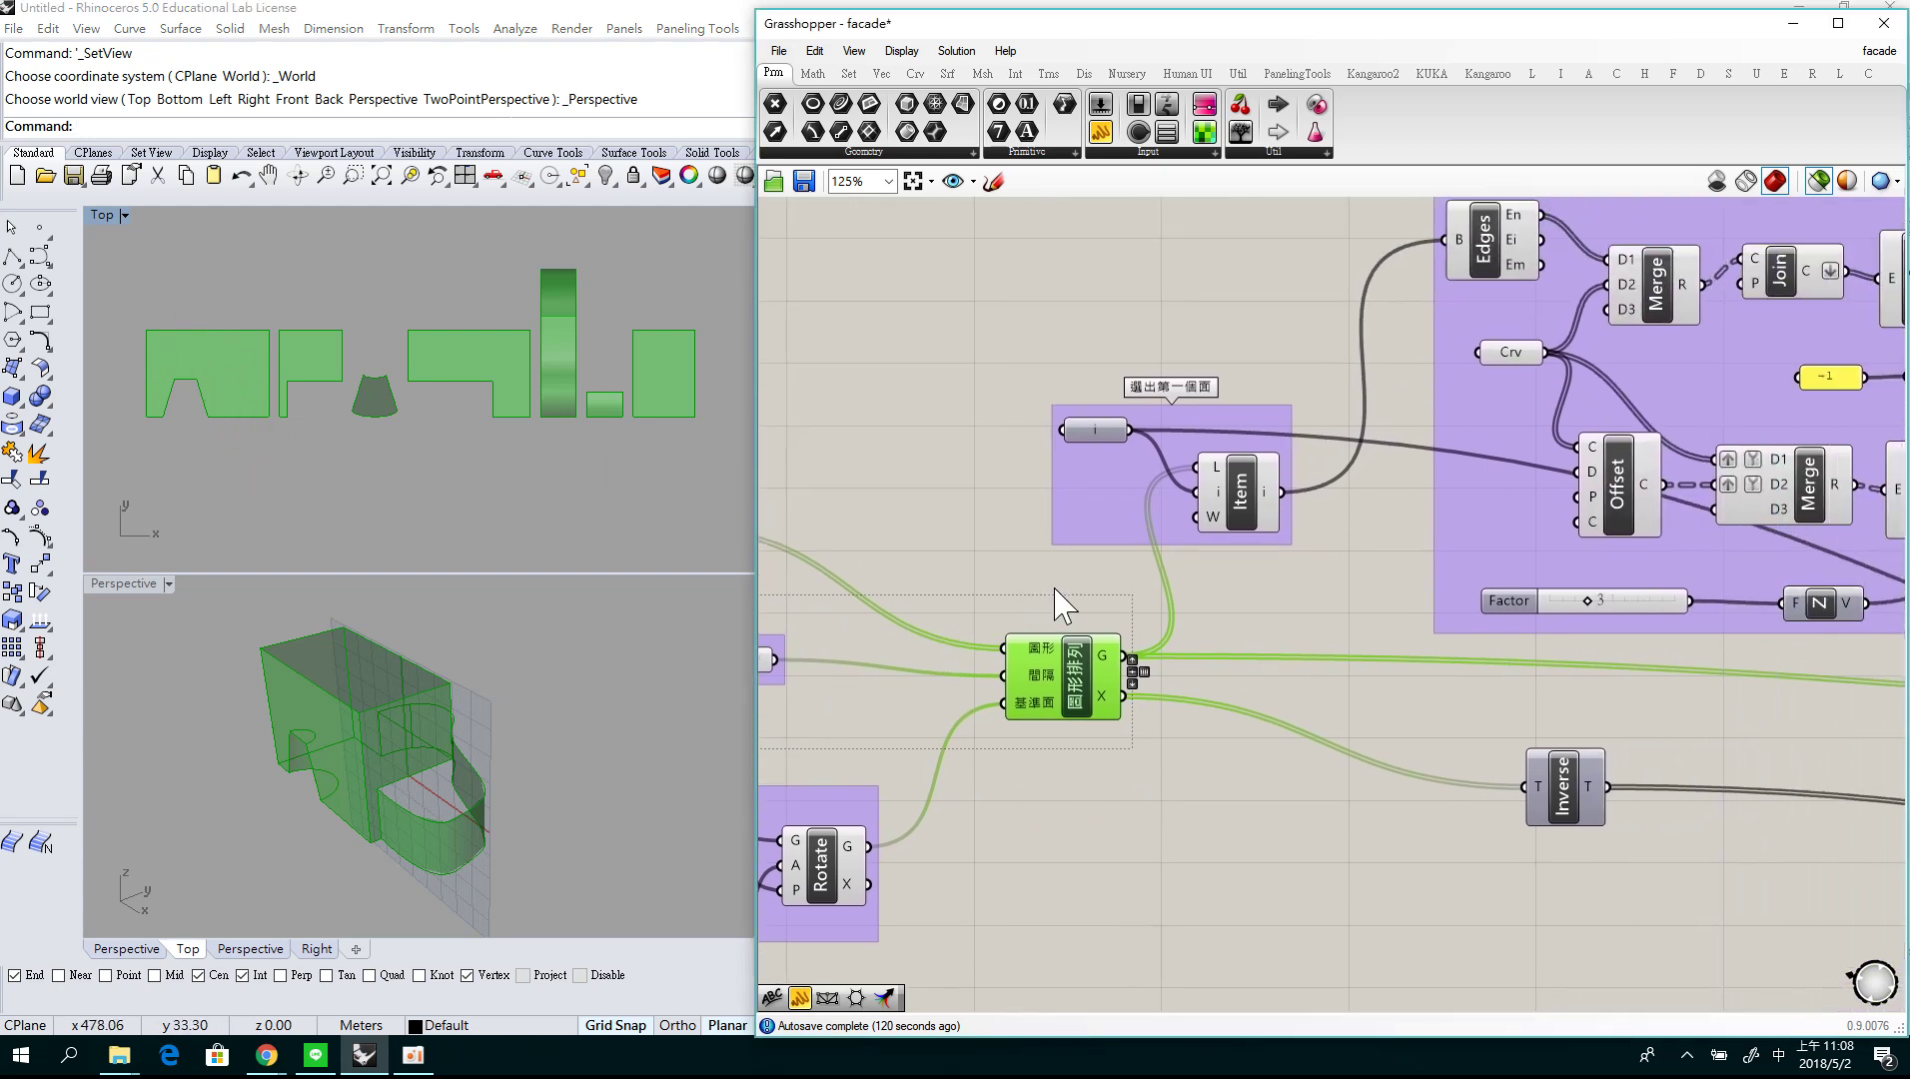
pyautogui.click(1255, 519)
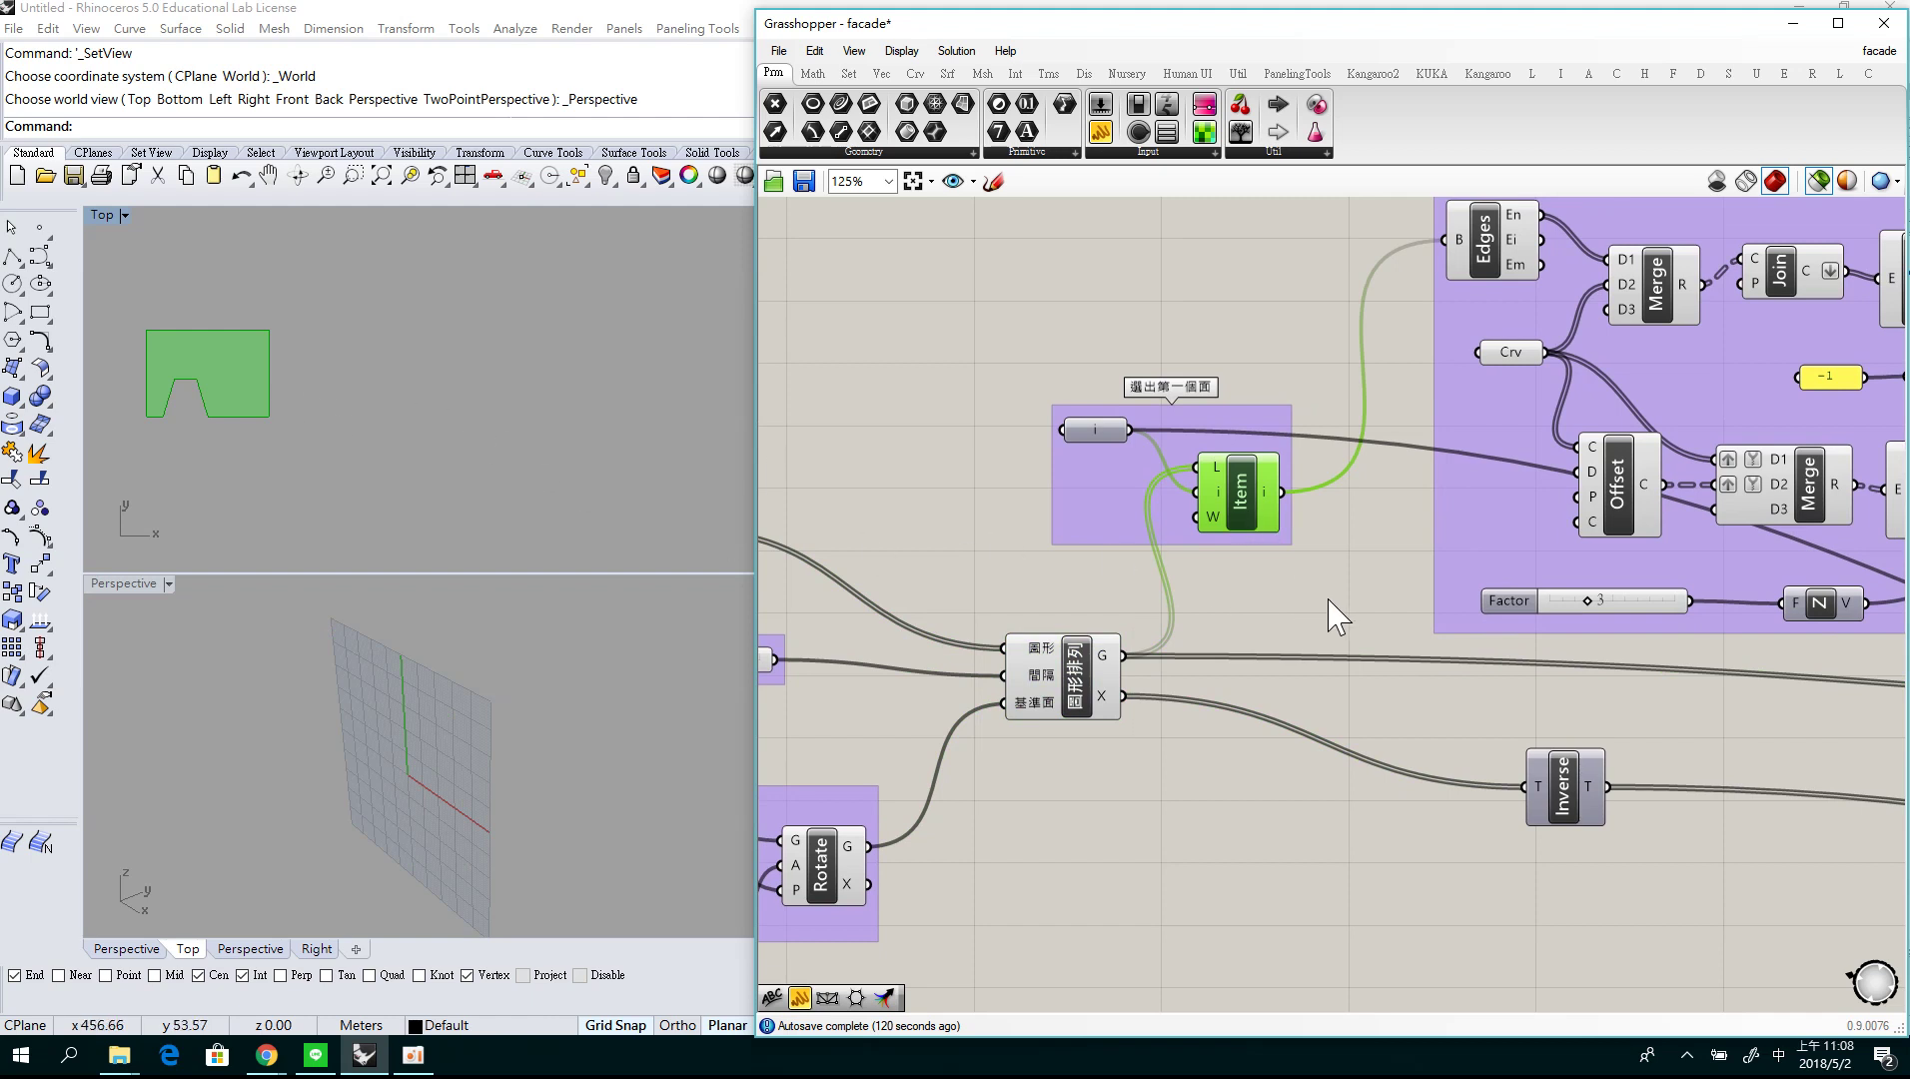
# Preview the 立面設計 group's opening curves and boundary surface together with its wall and window frame extrusions.
pyautogui.moveTo(1328, 599); pyautogui.dragTo(996, 735, button='right')
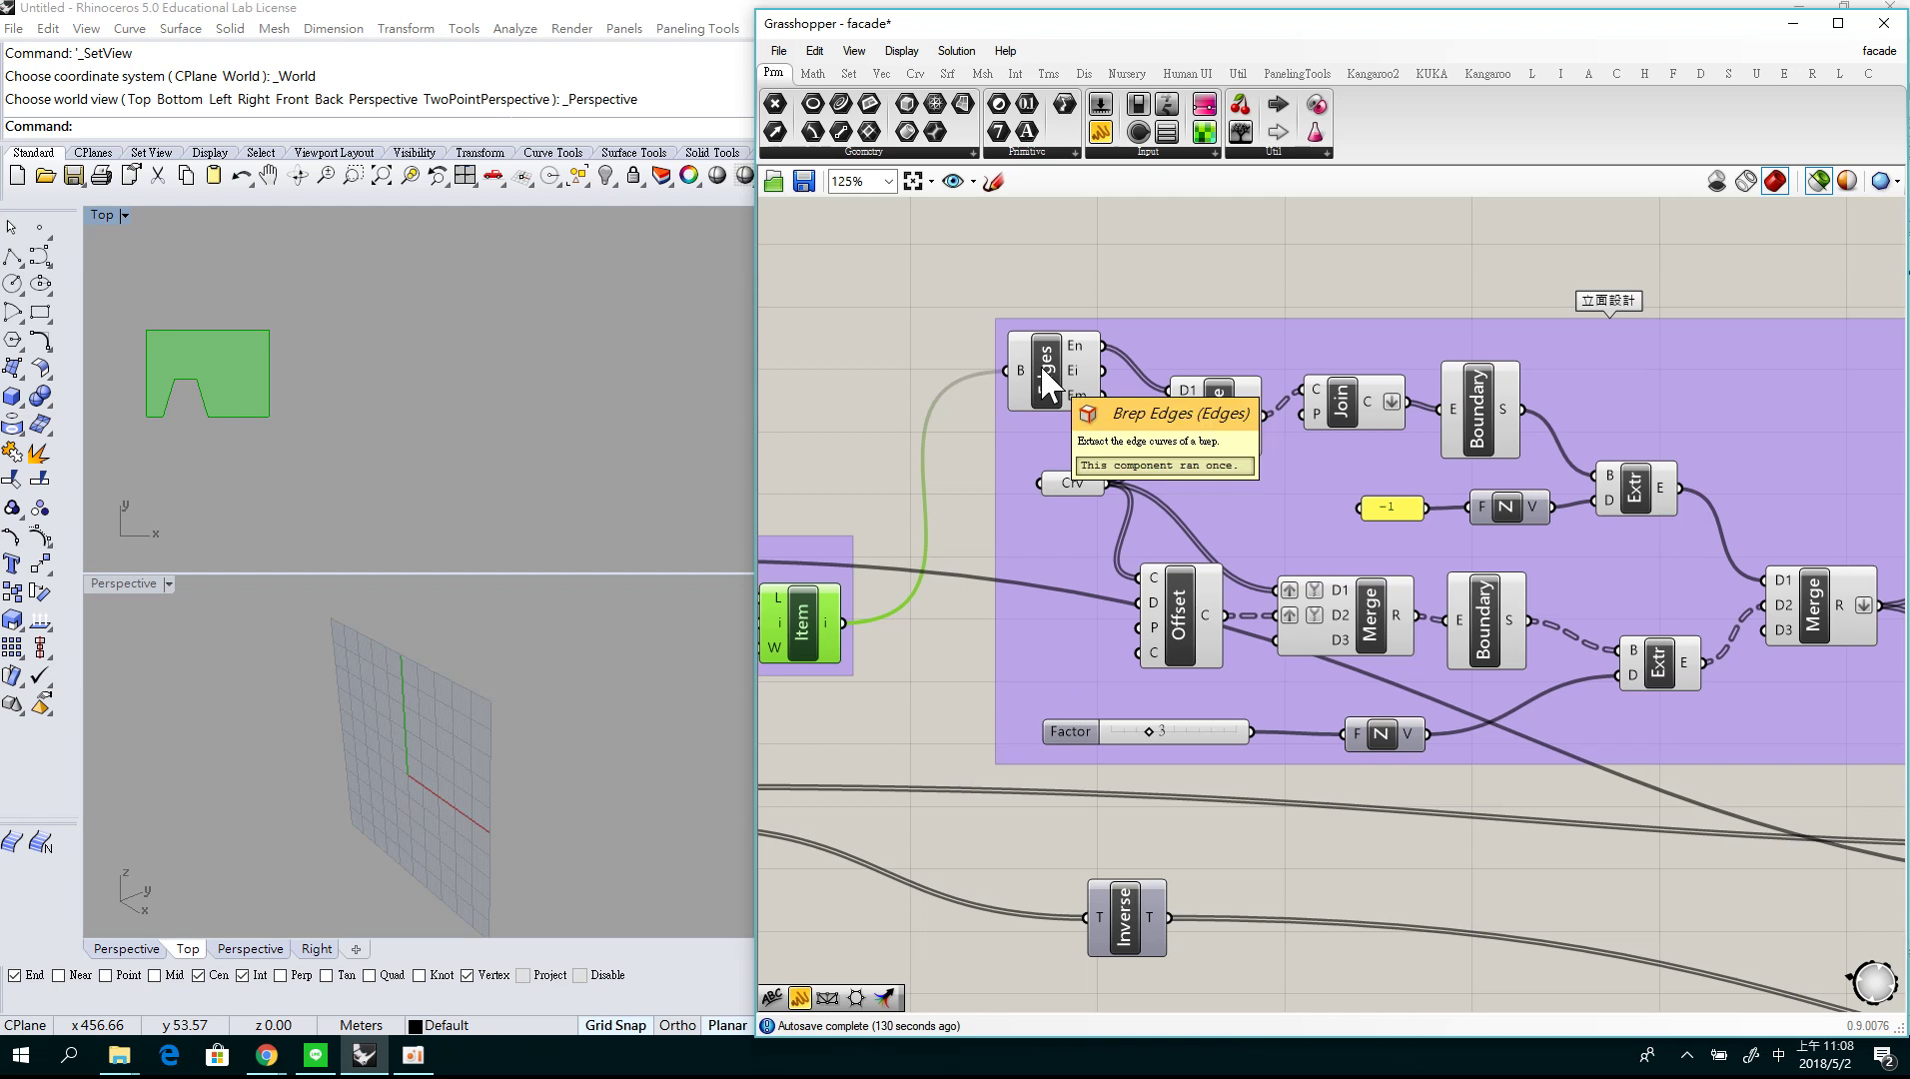
pyautogui.click(1079, 486)
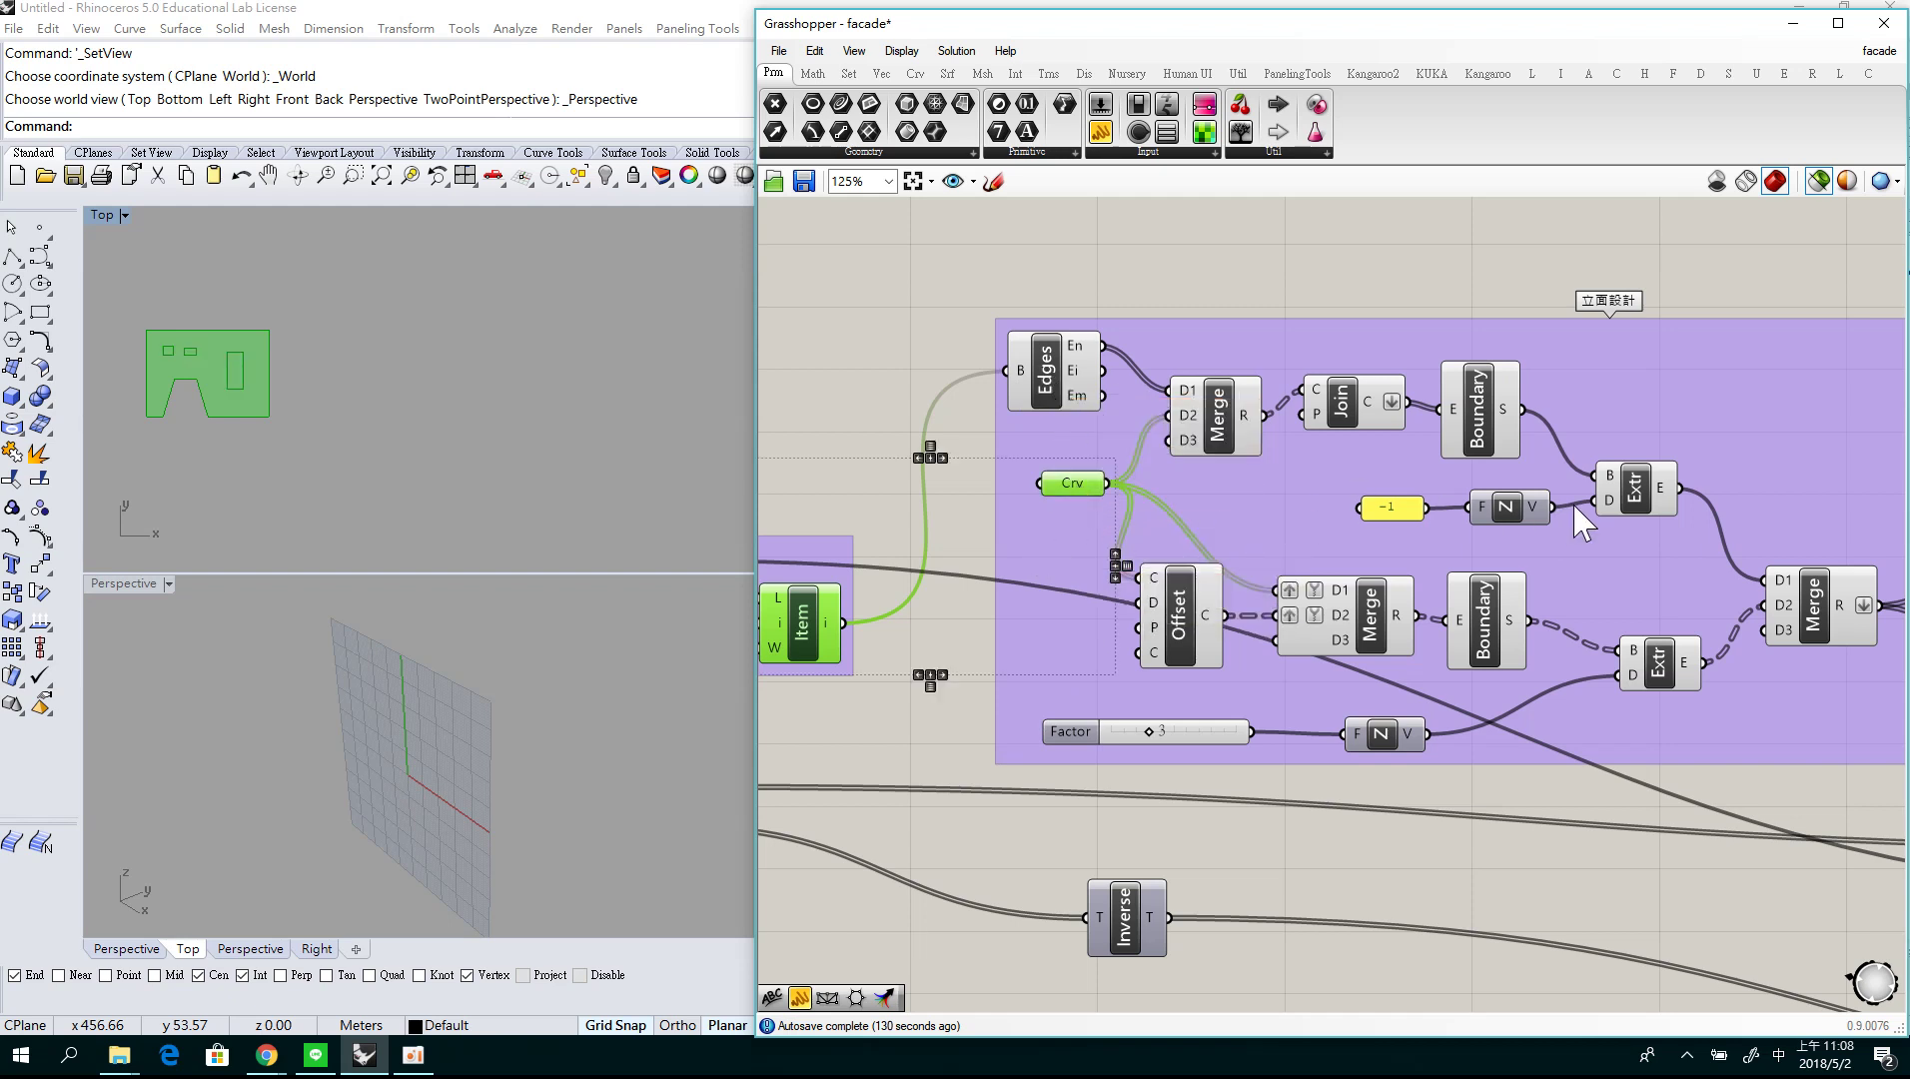
pyautogui.keyDown('shift'); pyautogui.click(1483, 431); pyautogui.keyUp('shift')
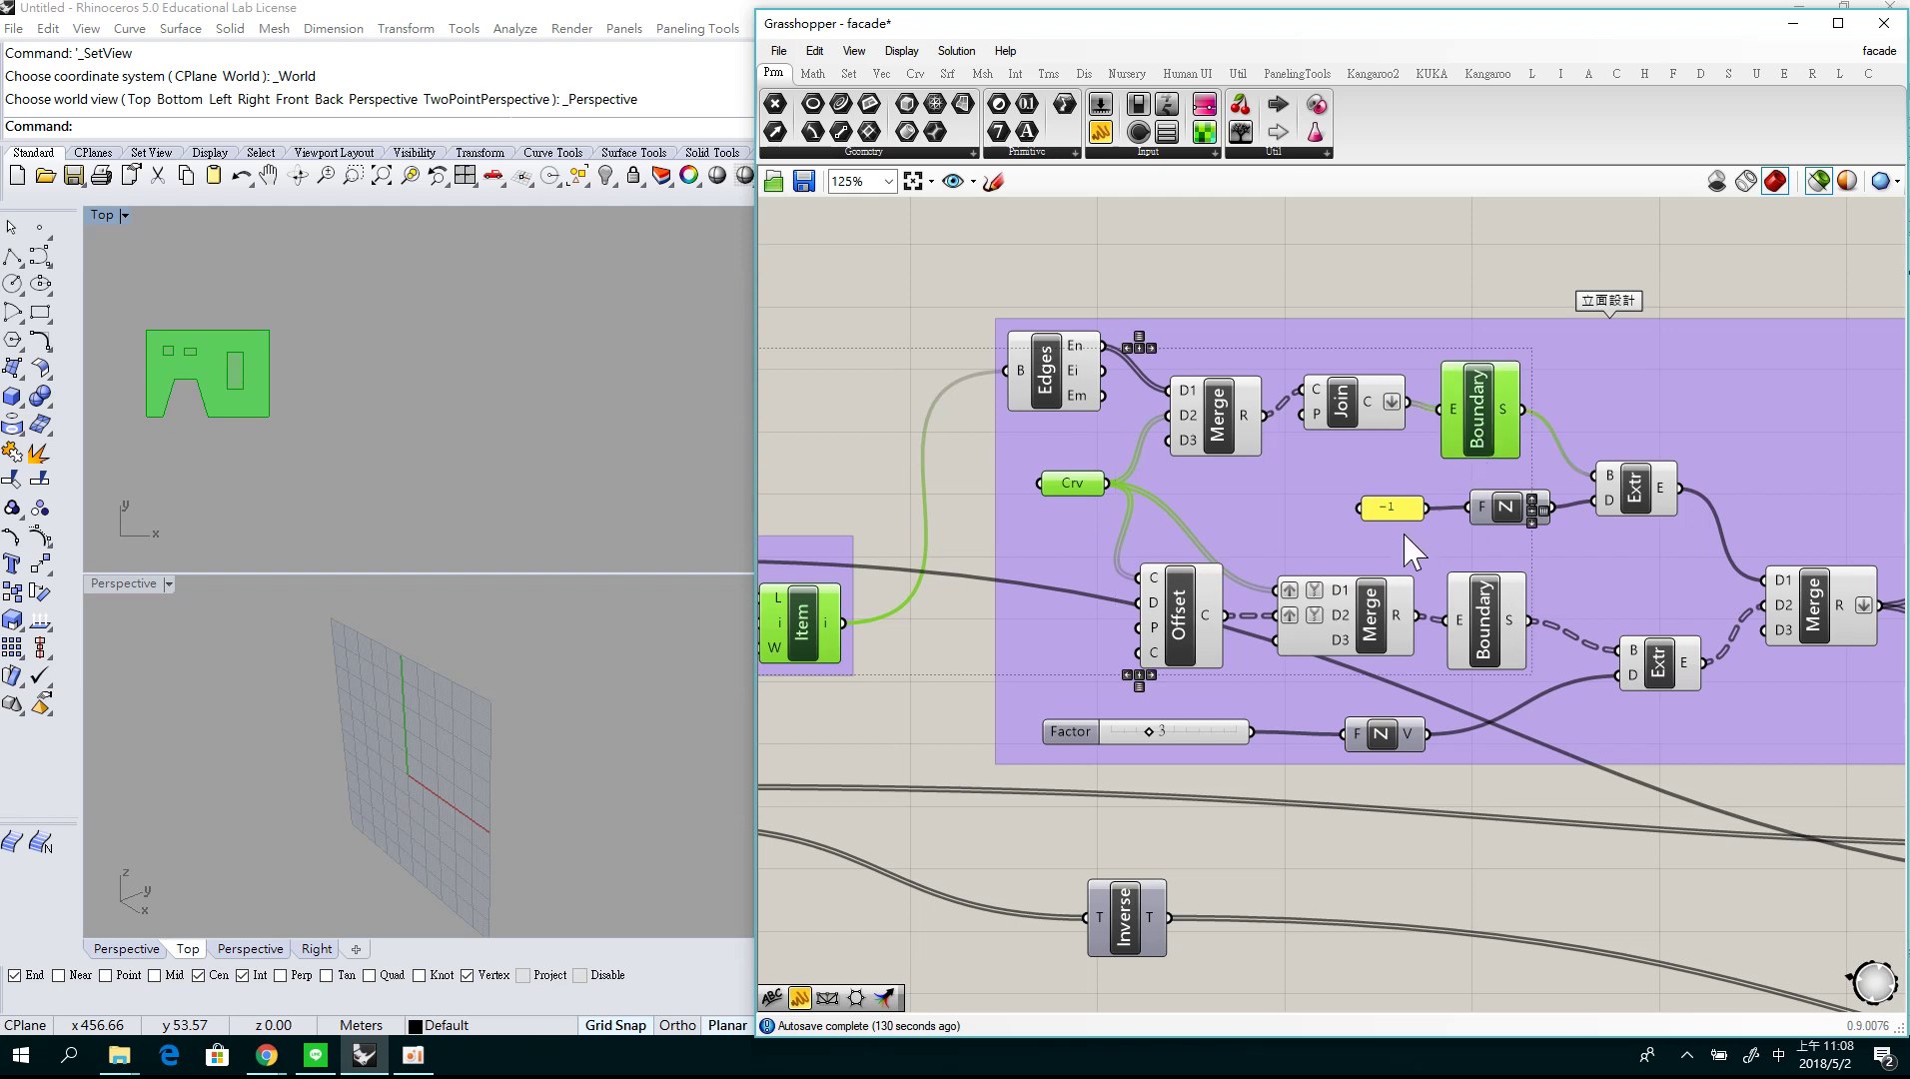
pyautogui.keyDown('shift'); pyautogui.click(1635, 489); pyautogui.keyUp('shift')
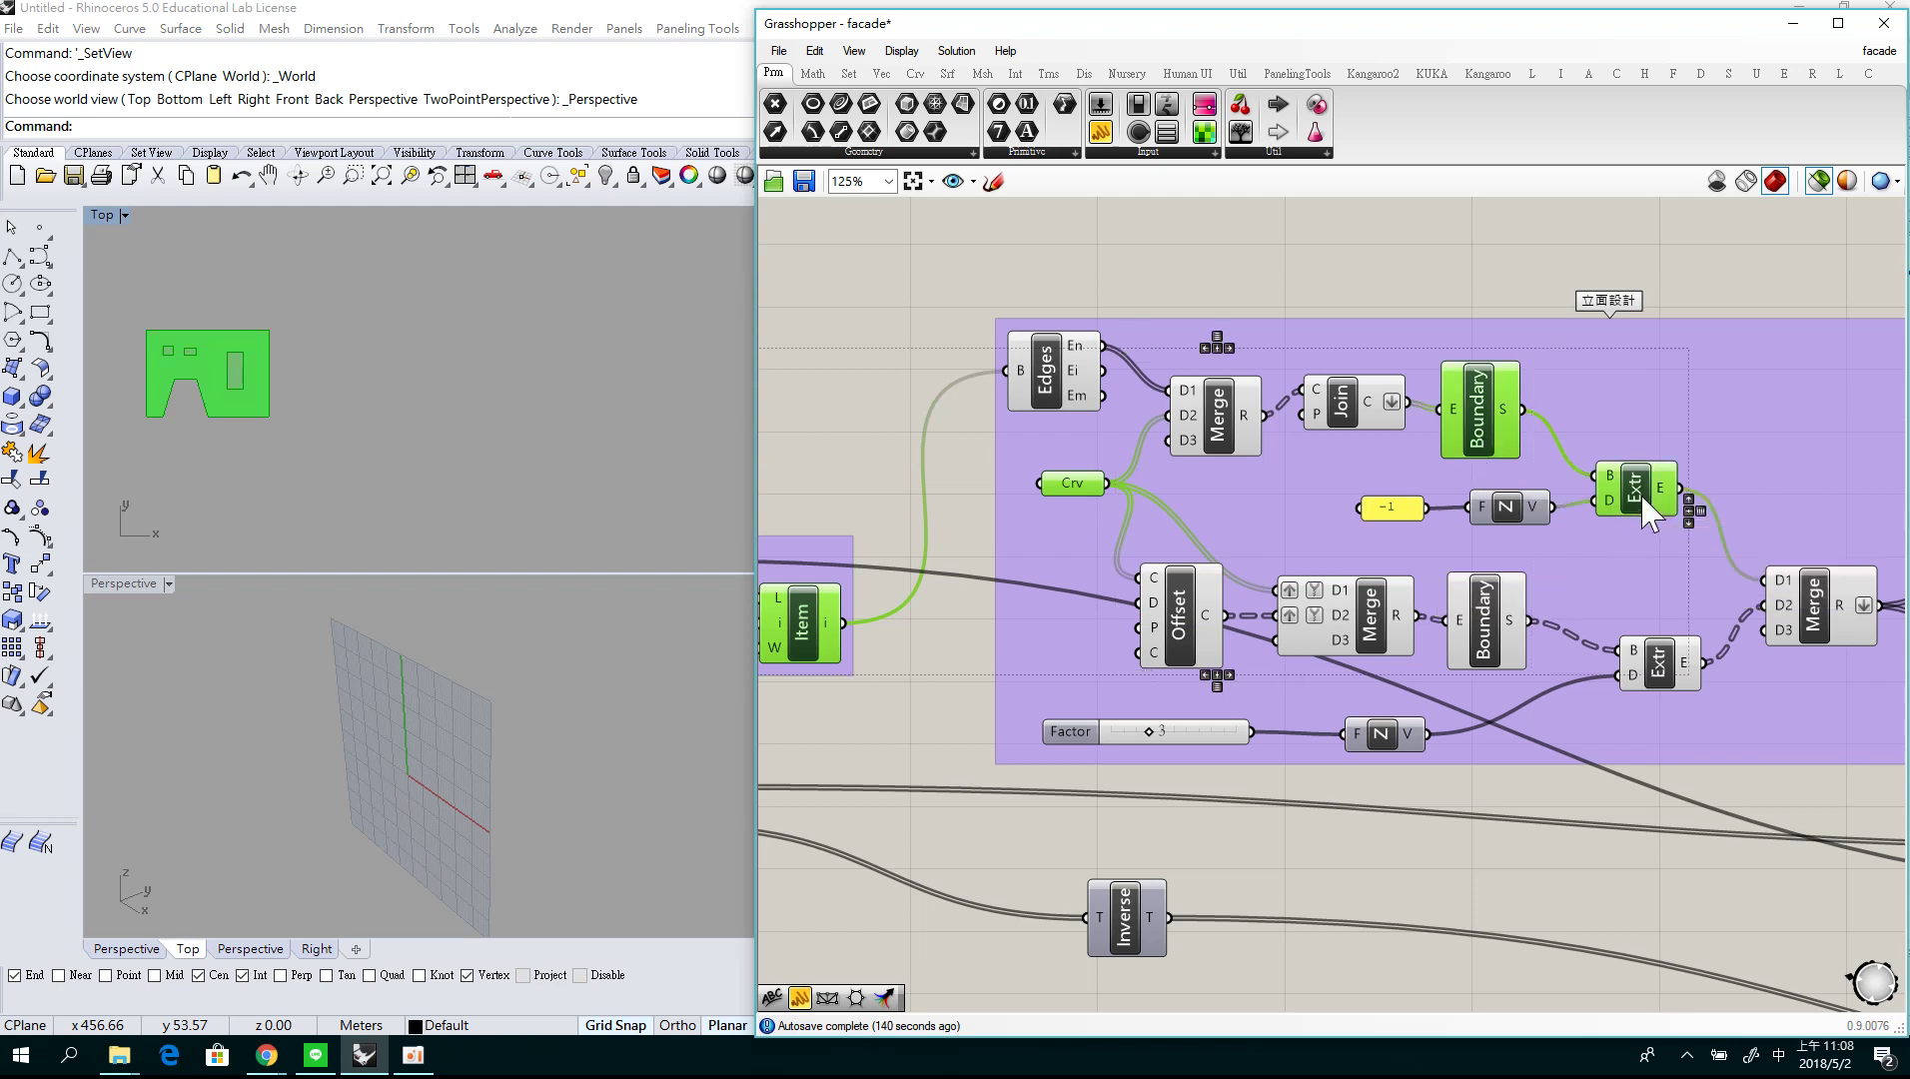
pyautogui.moveTo(1688, 642); pyautogui.dragTo(1465, 594, button='right')
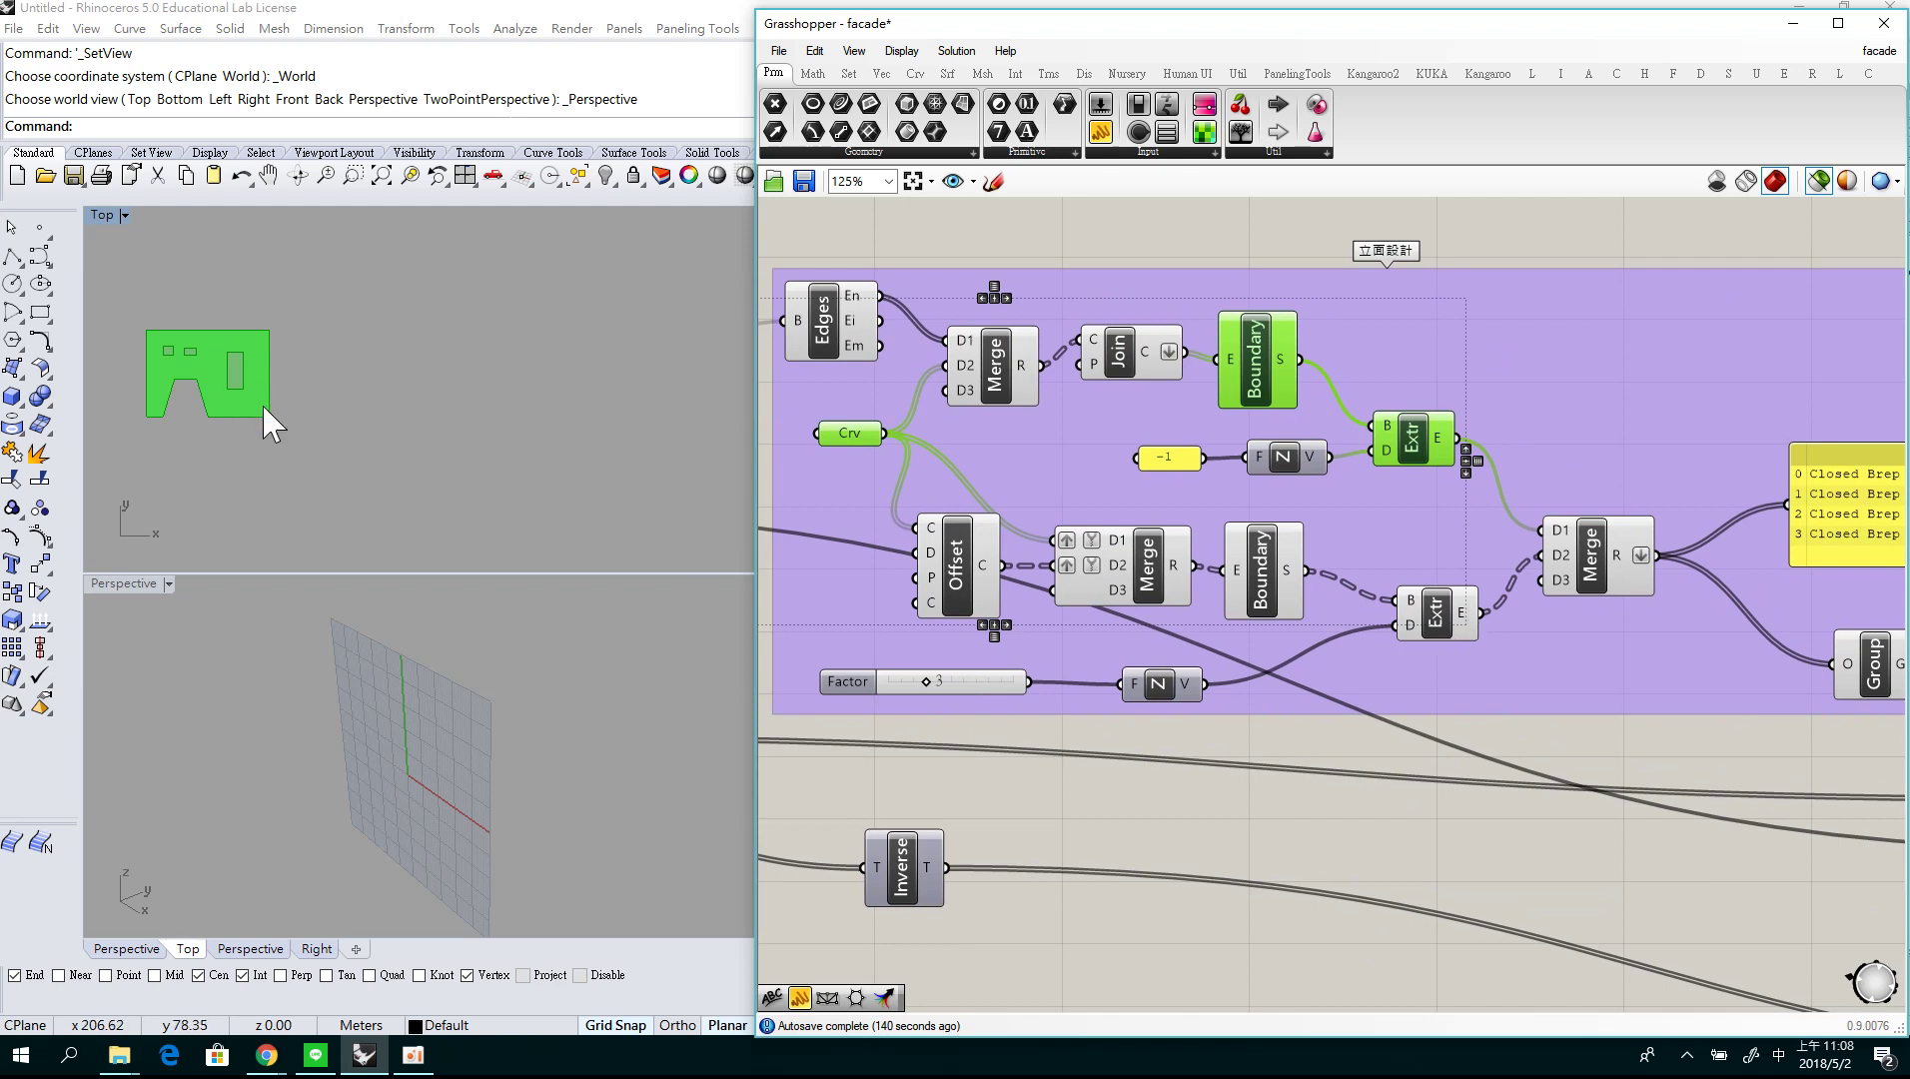
pyautogui.keyDown('shift'); pyautogui.click(1428, 608); pyautogui.keyUp('shift')
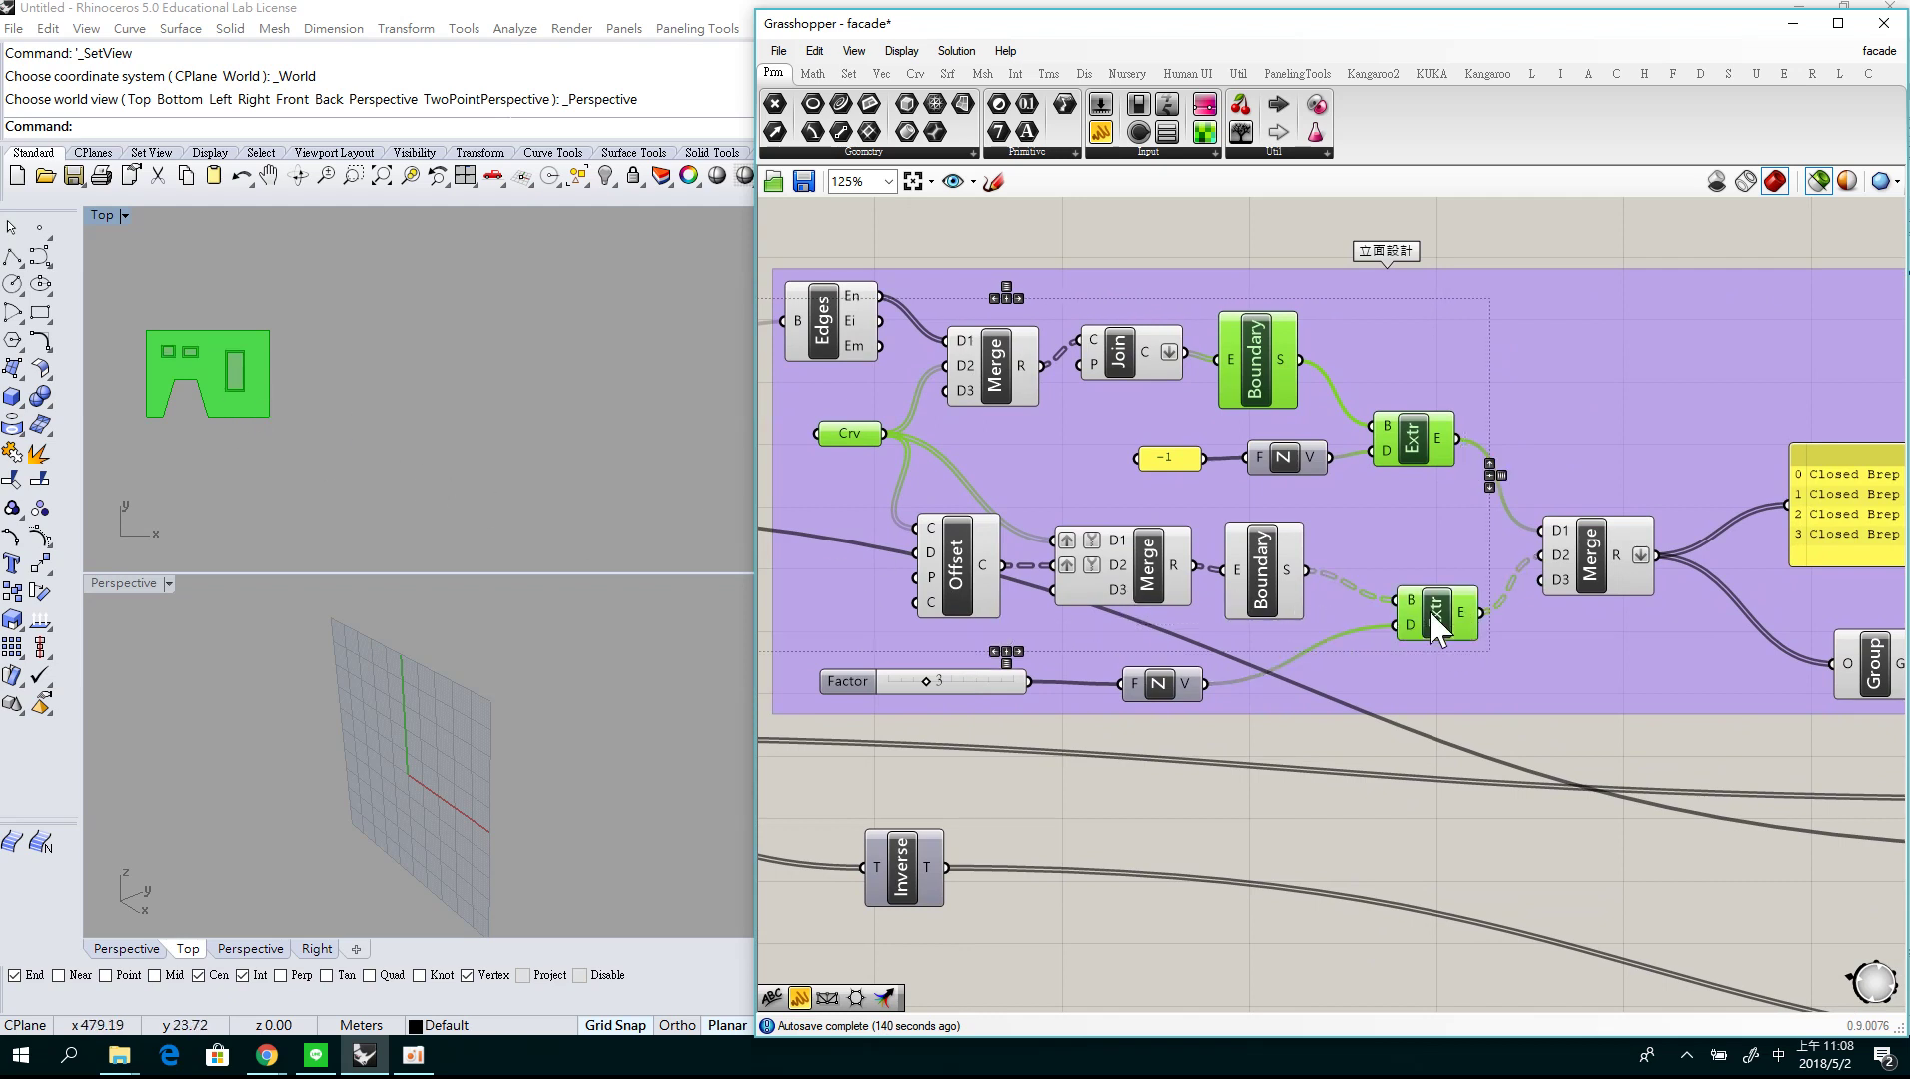
# Preview the designed facade's merged wall and frame solids, and the Group component that bundles them.
pyautogui.click(1610, 584)
pyautogui.moveTo(1588, 645); pyautogui.dragTo(1117, 537, button='right')
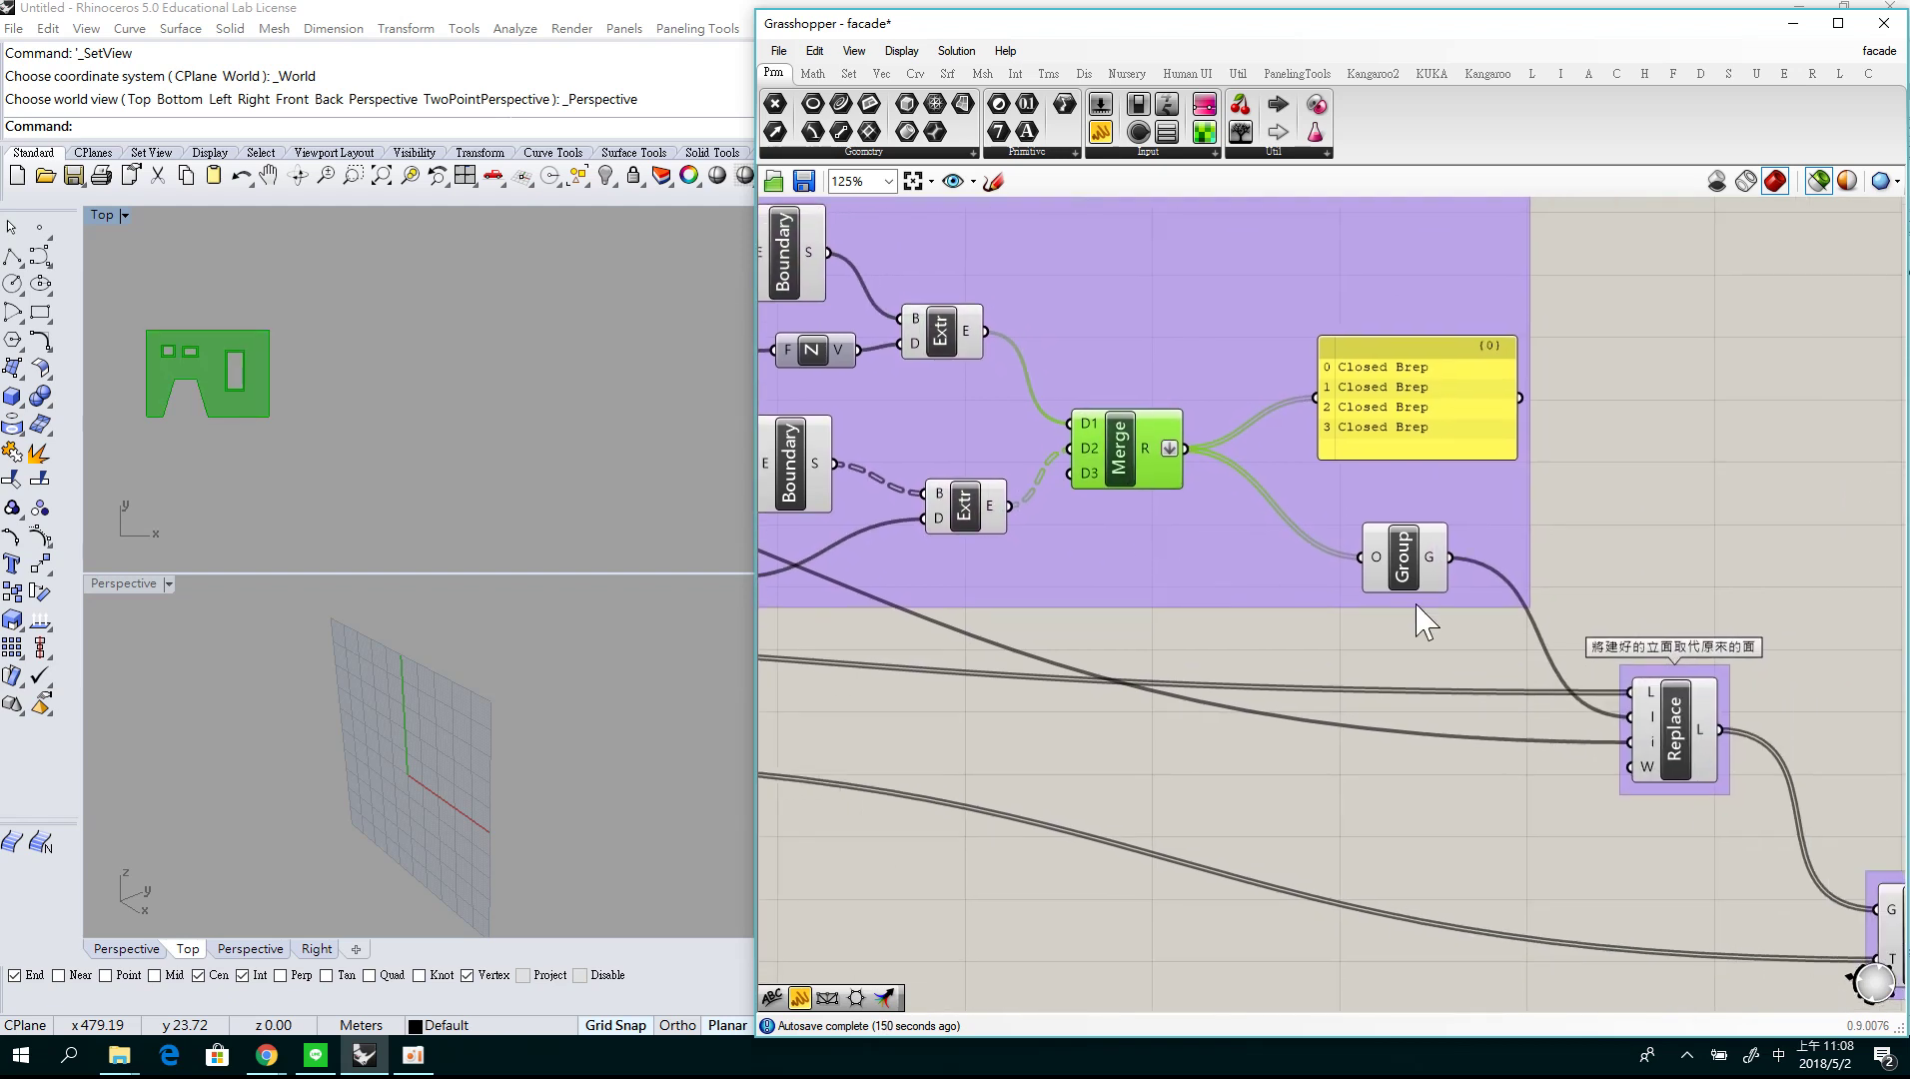
pyautogui.click(1410, 579)
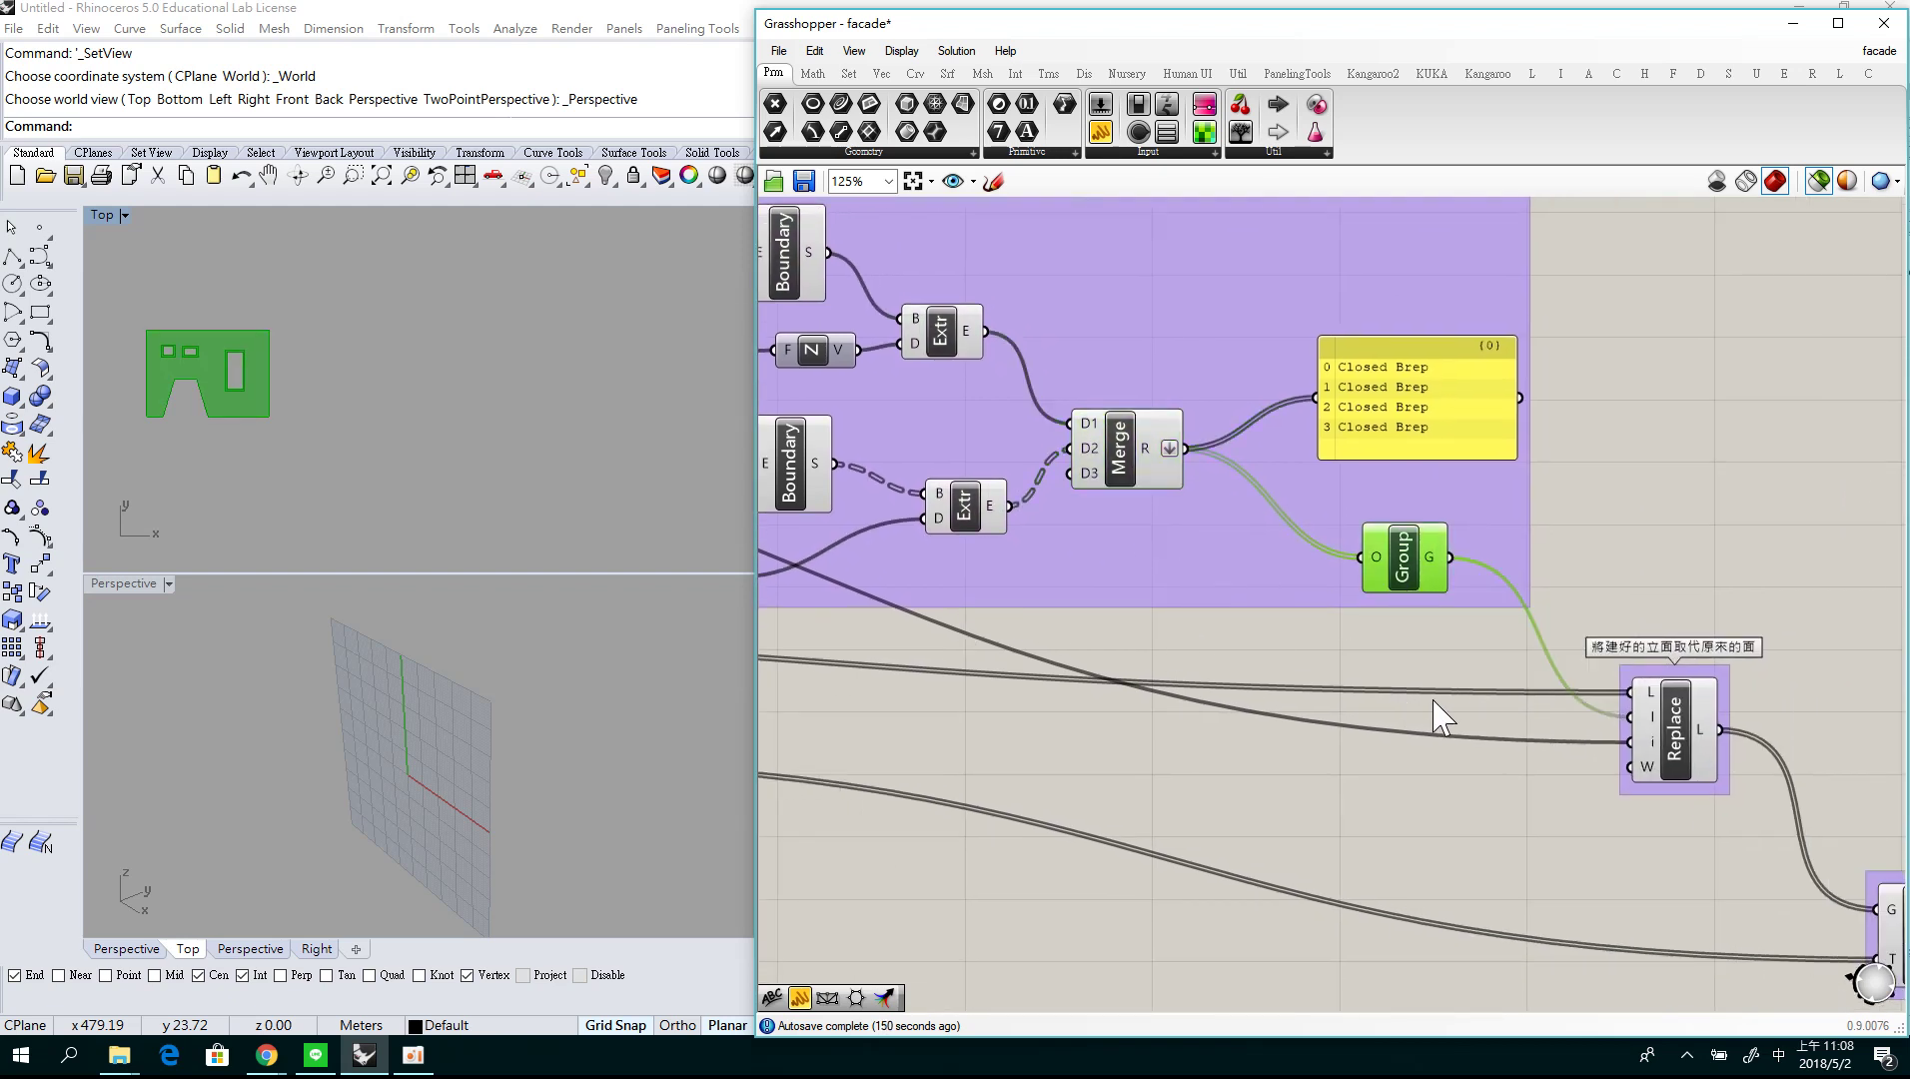
# Preview the grouped flat facade together with the Transform result that places all facades back on the building mass.
pyautogui.moveTo(1439, 715); pyautogui.dragTo(1049, 605, button='right')
pyautogui.moveTo(1582, 869); pyautogui.dragTo(1498, 769, button='right')
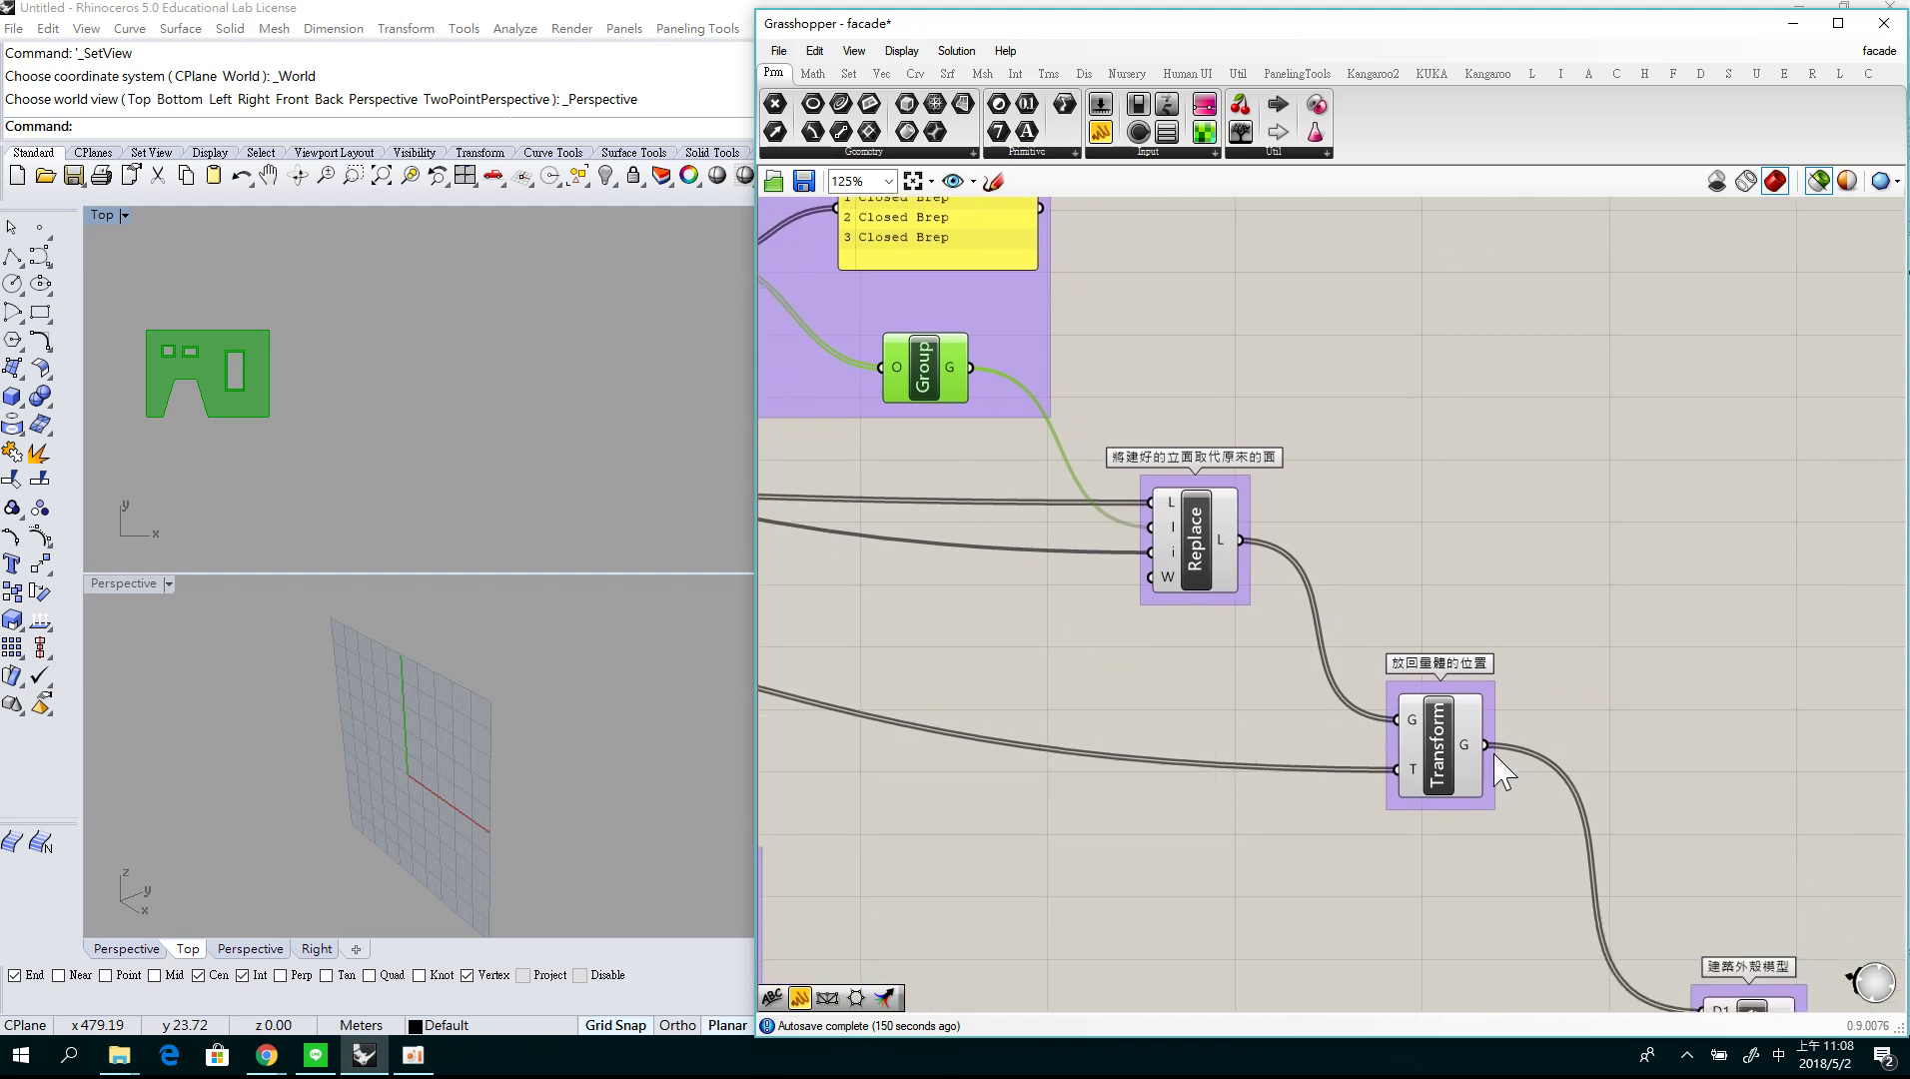
pyautogui.keyDown('shift'); pyautogui.click(1441, 774); pyautogui.keyUp('shift')
pyautogui.moveTo(460, 797)
pyautogui.mouseDown(button='right')
pyautogui.moveTo(481, 767)
pyautogui.moveTo(453, 780)
pyautogui.mouseUp(button='right')
pyautogui.scroll(2, 444, 774)
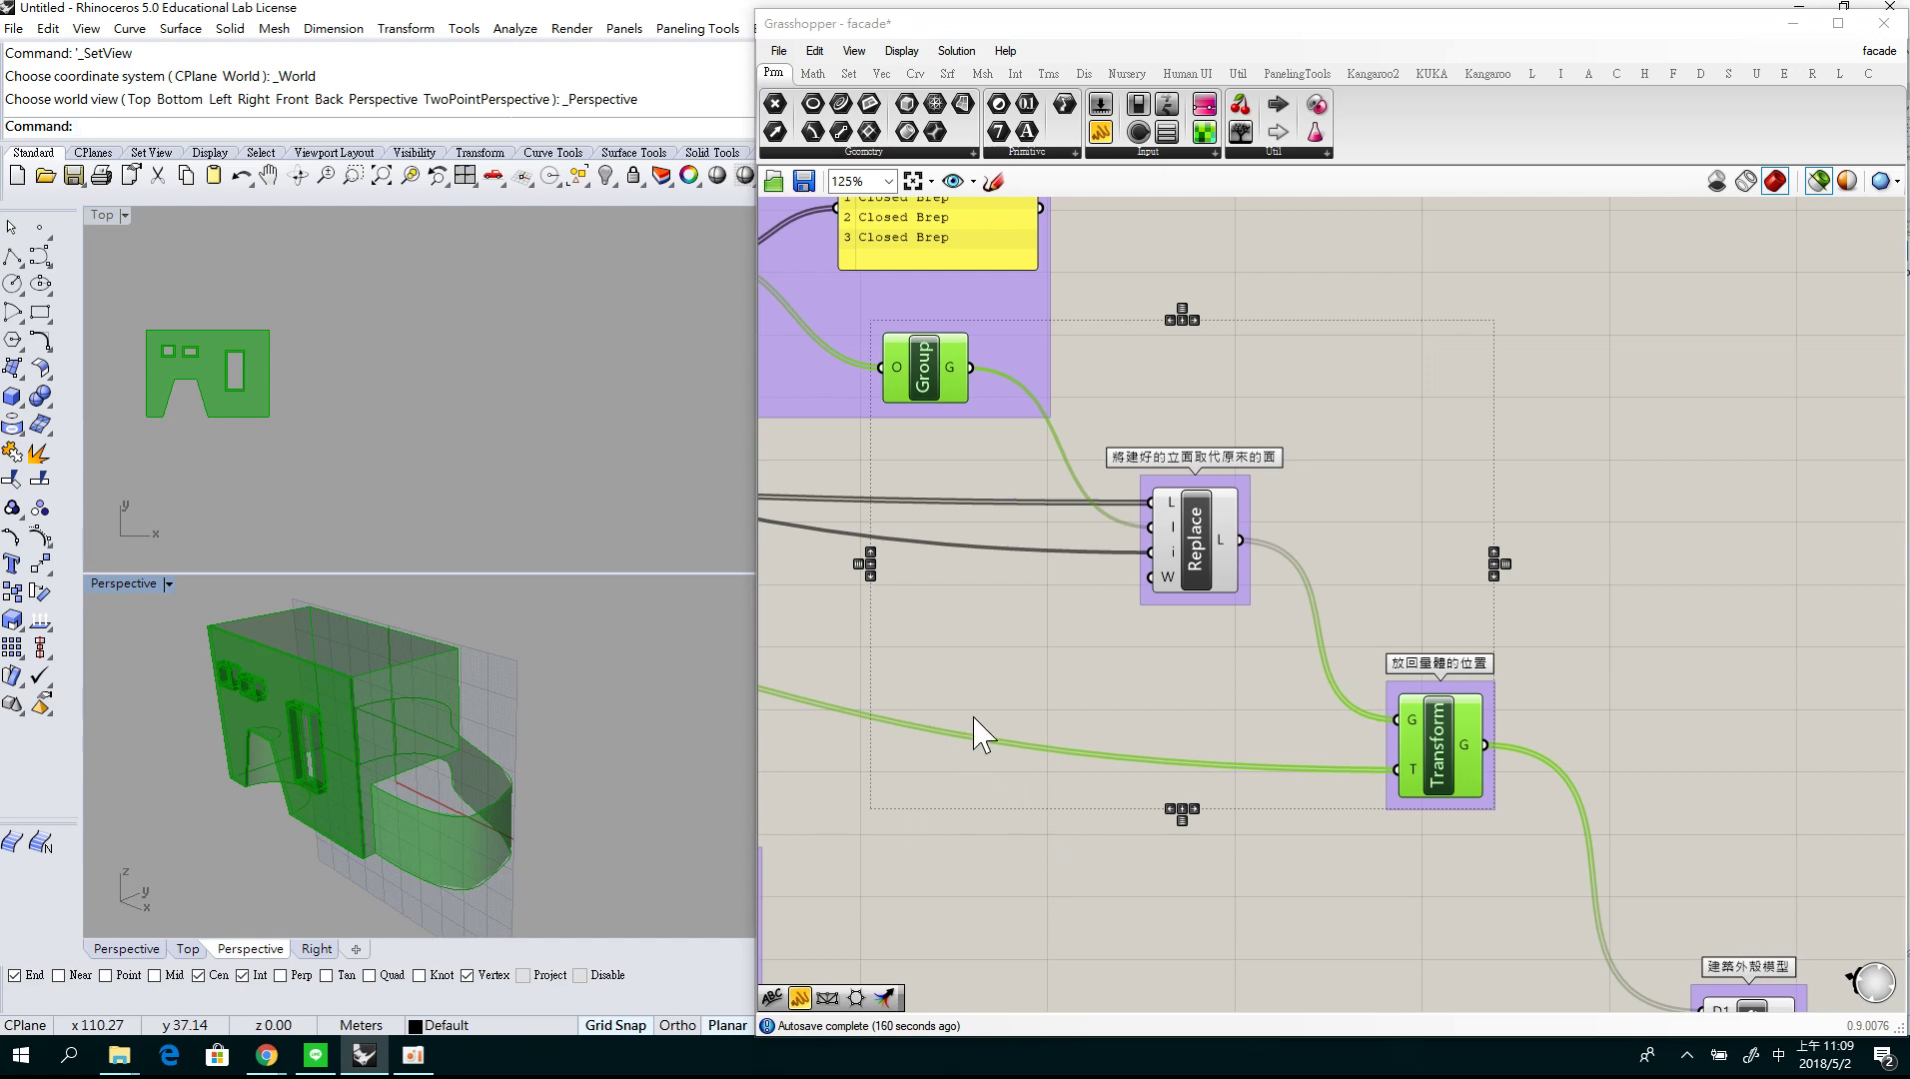
# Compare the flat facade layout from the 圖形排列 cluster with the facades returned to the mass by Transform.
pyautogui.moveTo(981, 725); pyautogui.dragTo(1411, 754, button='right')
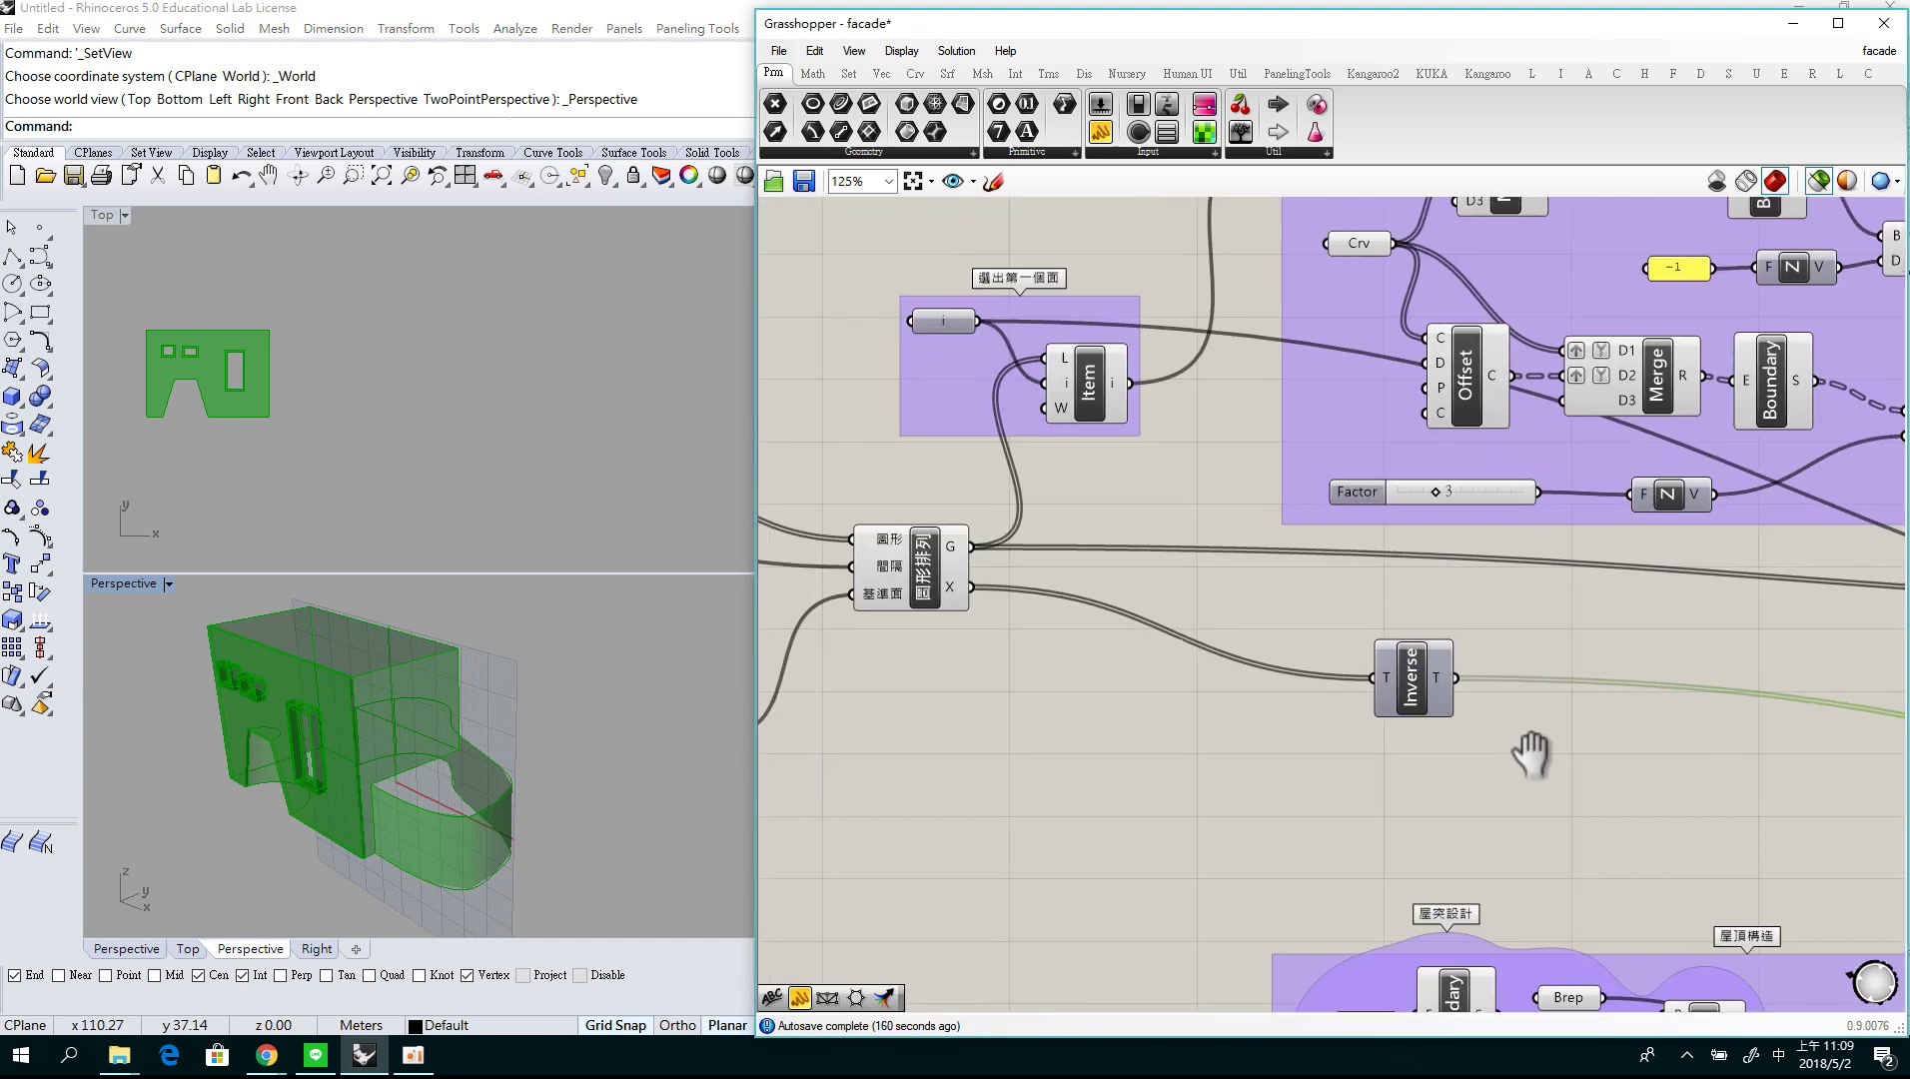
pyautogui.click(949, 622)
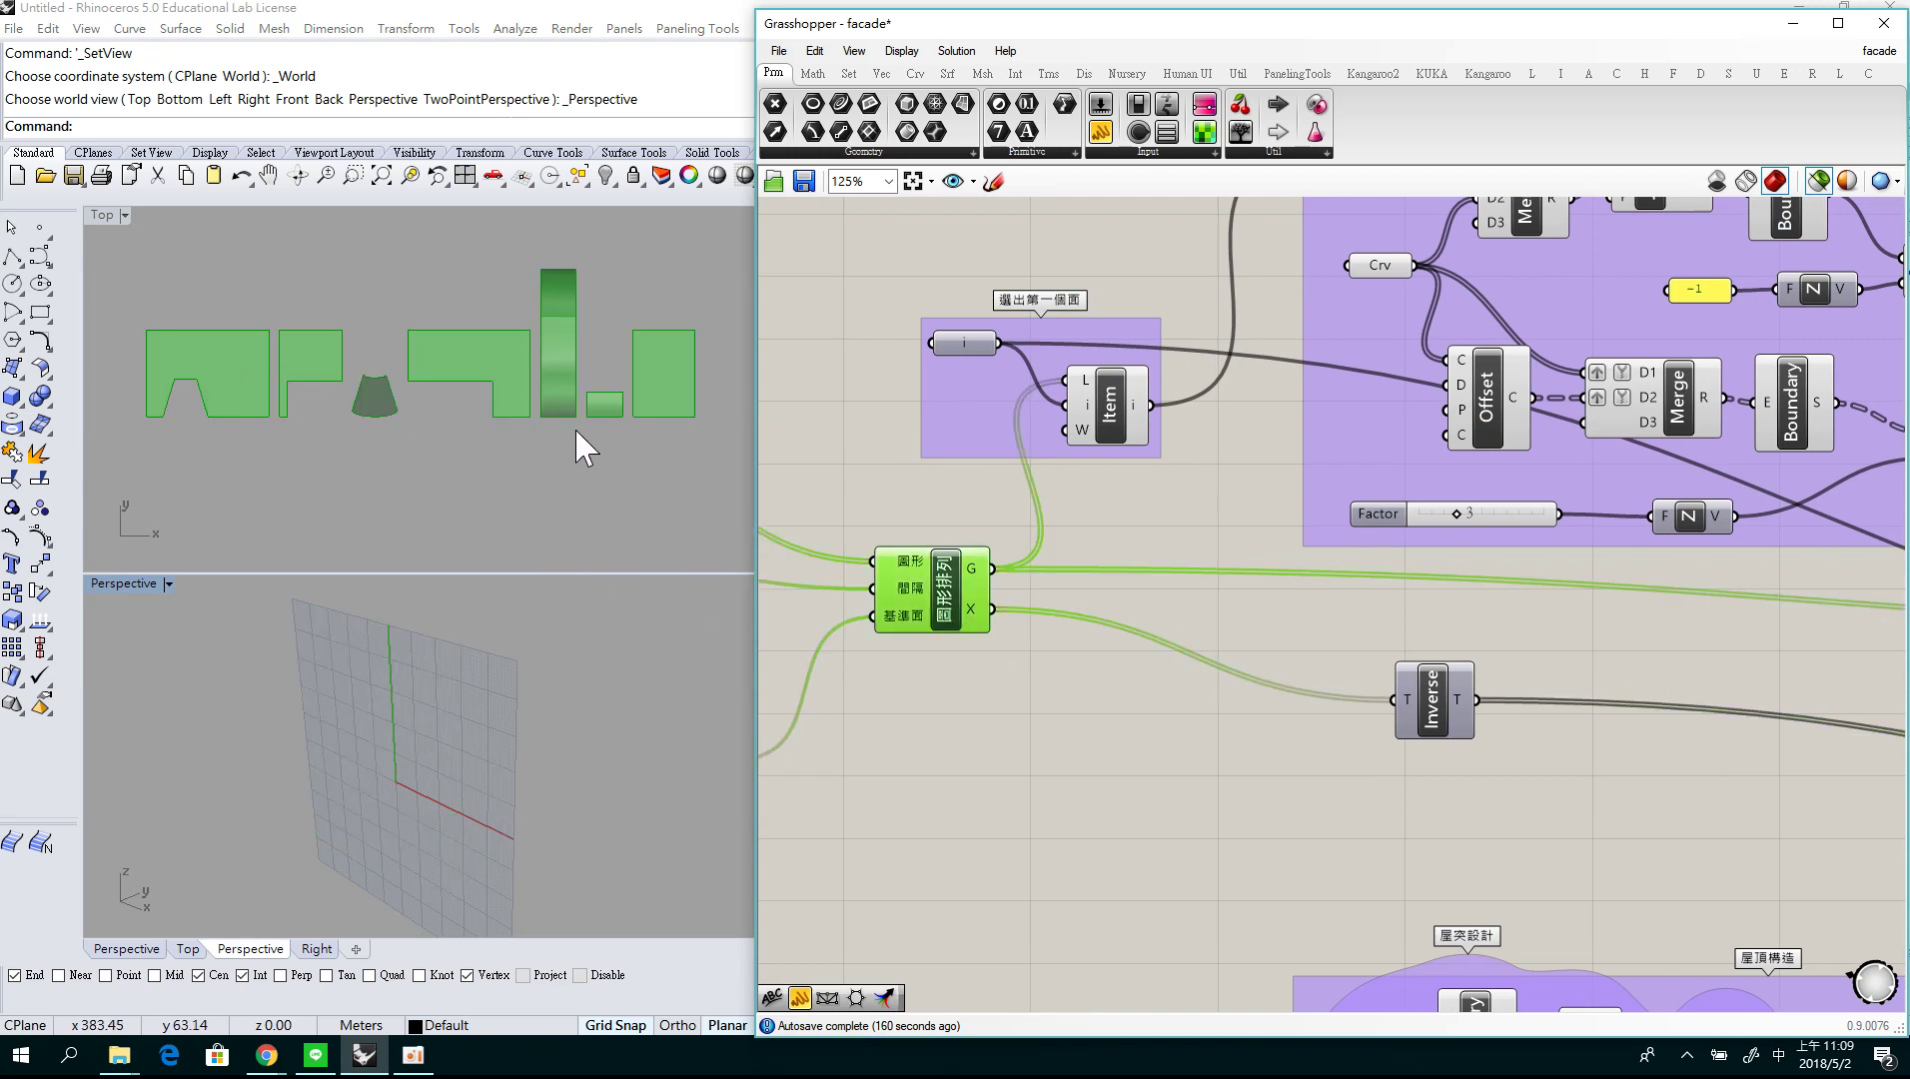
pyautogui.moveTo(1530, 772); pyautogui.dragTo(911, 619, button='right')
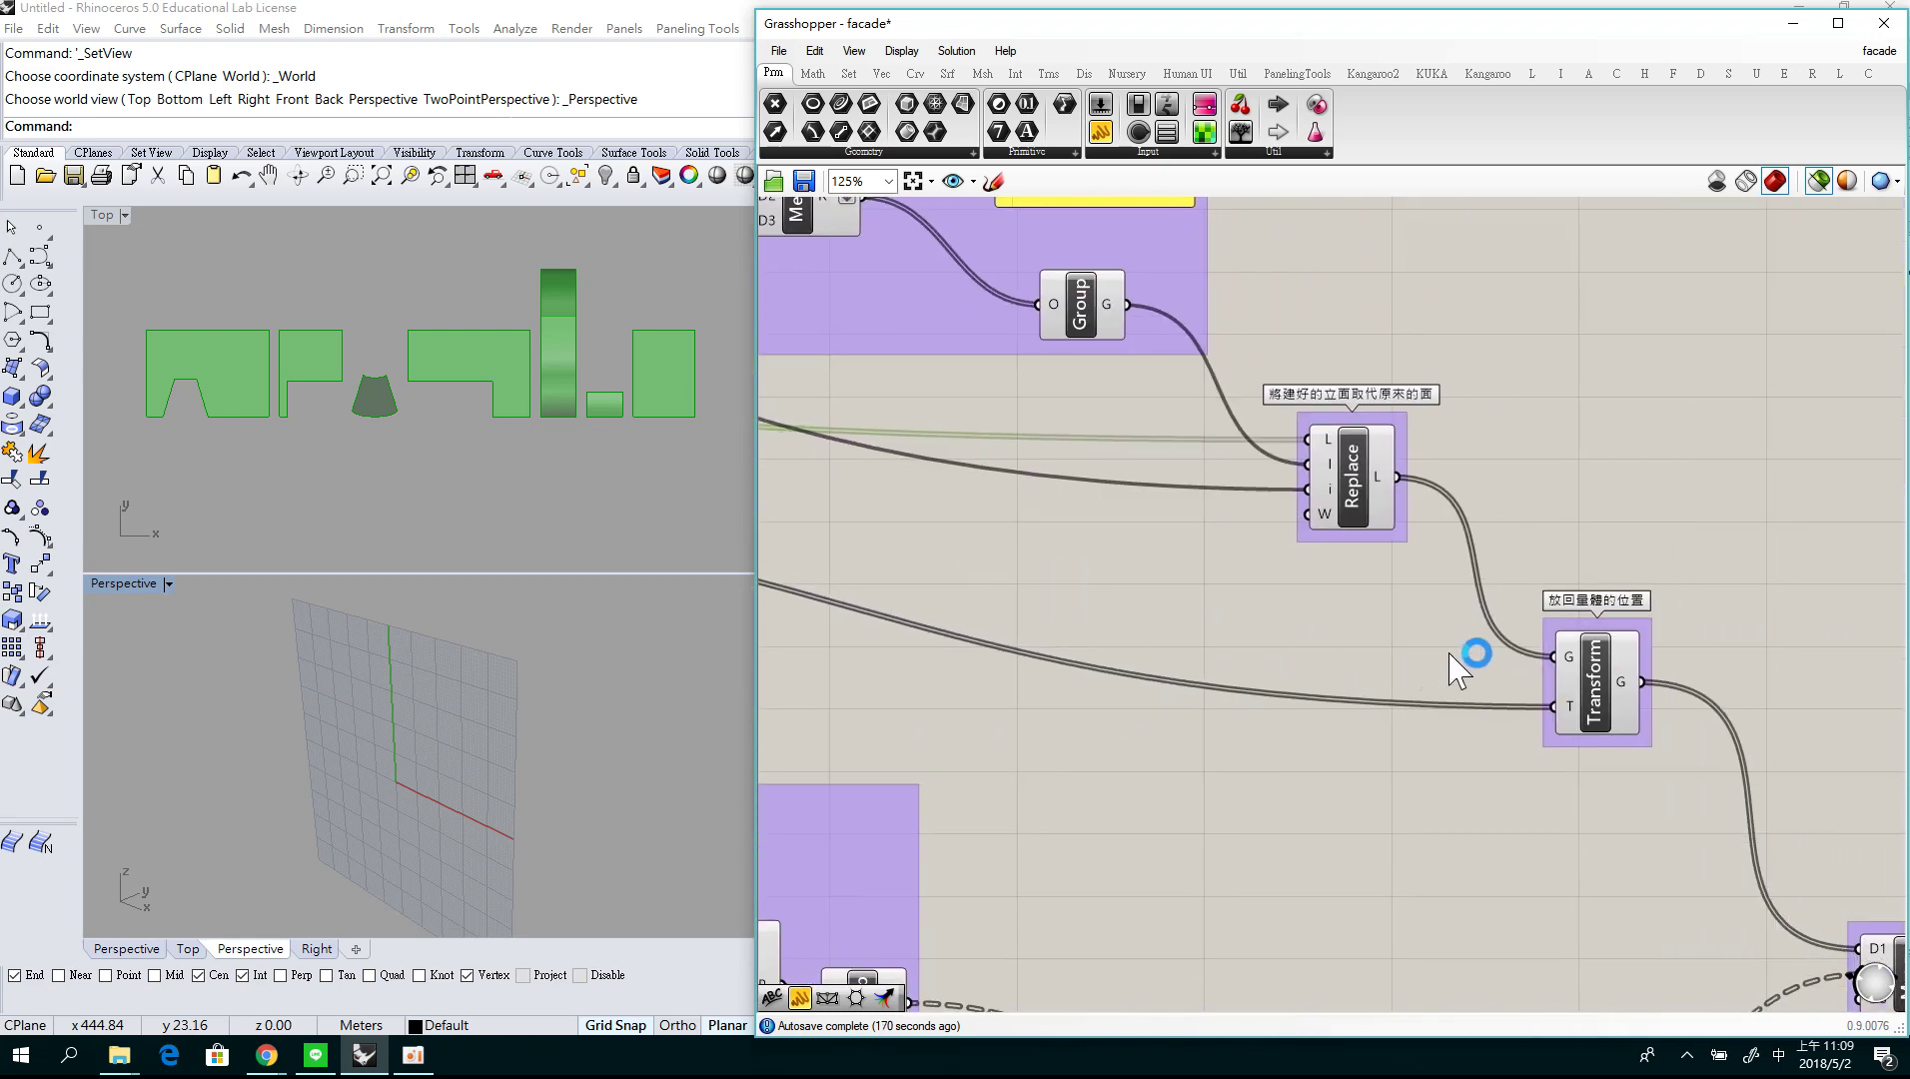
pyautogui.click(1608, 679)
pyautogui.moveTo(292, 827); pyautogui.dragTo(404, 823, button='right')
# Preview the merged roof and floor planes of the shell (所有的外殼平面) on their own.
pyautogui.moveTo(1019, 796); pyautogui.dragTo(1279, 738, button='right')
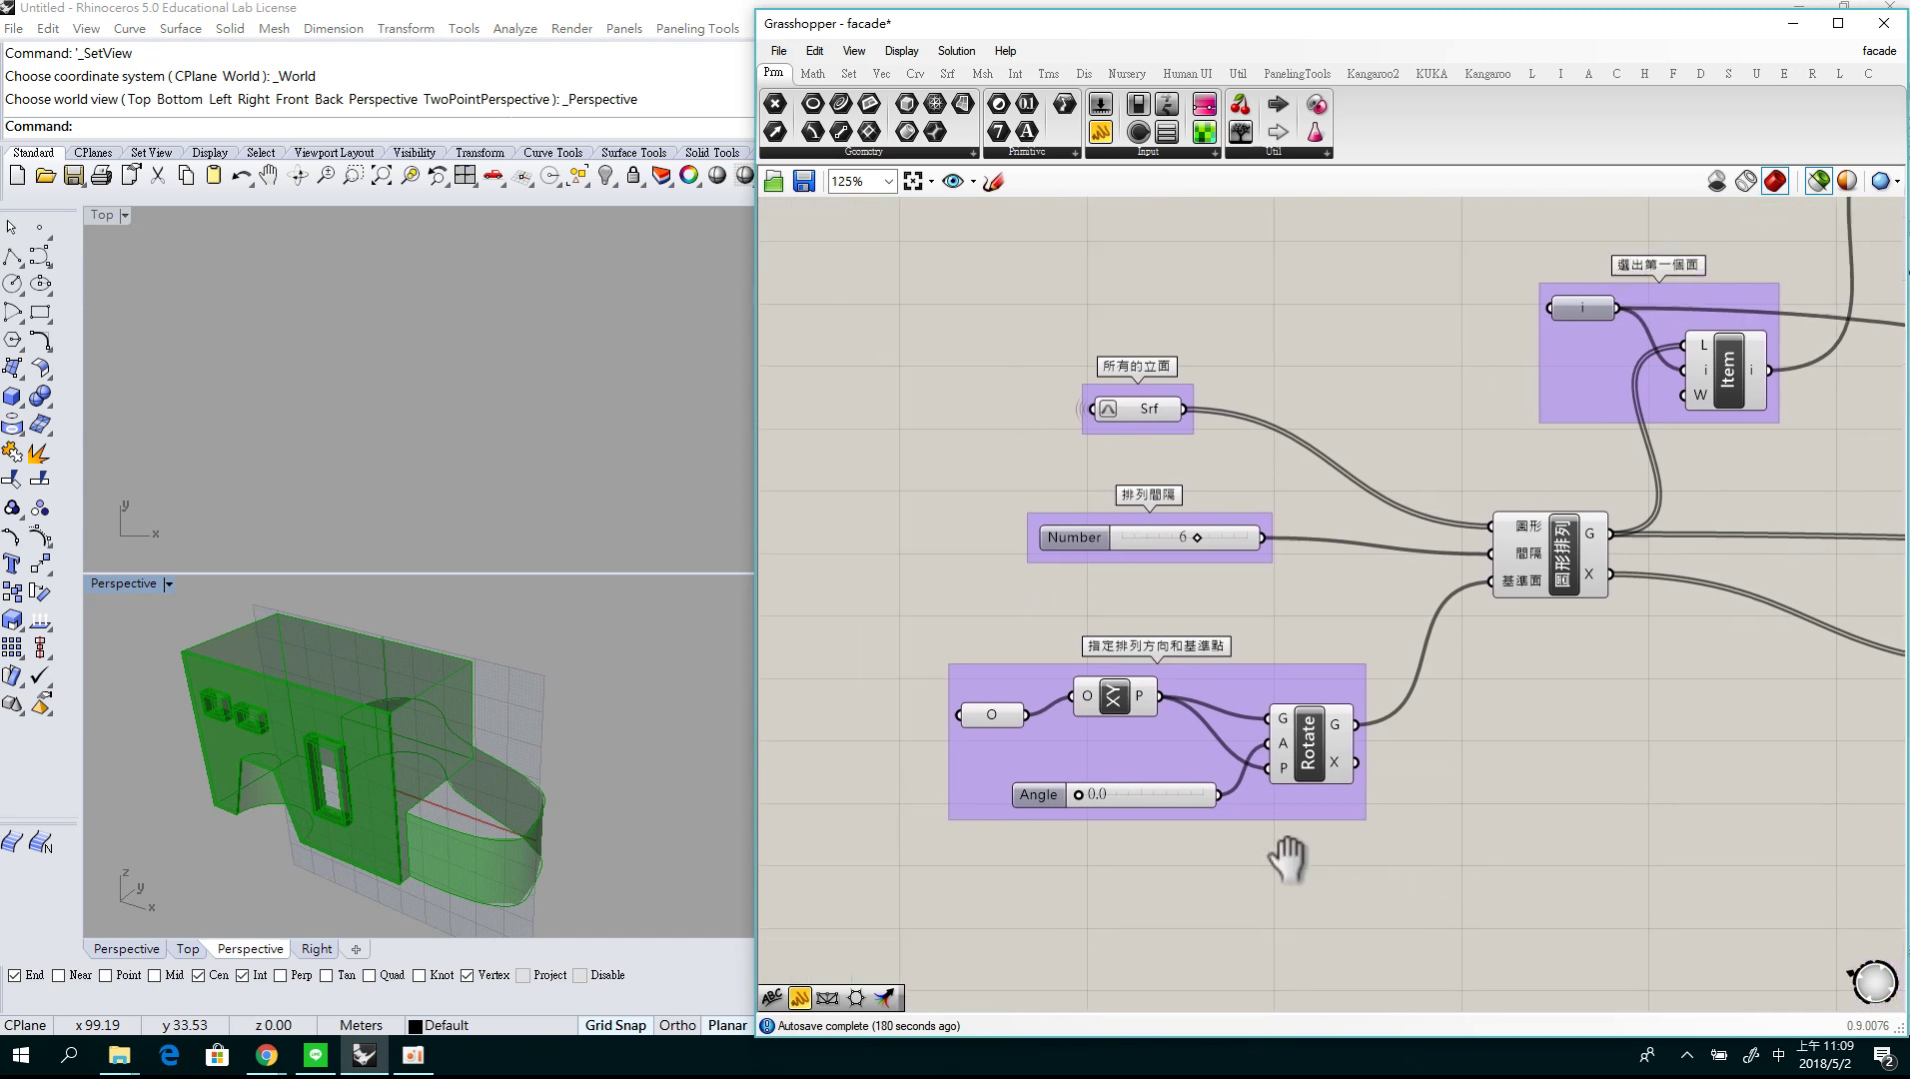
pyautogui.moveTo(1031, 622); pyautogui.dragTo(1220, 589, button='right')
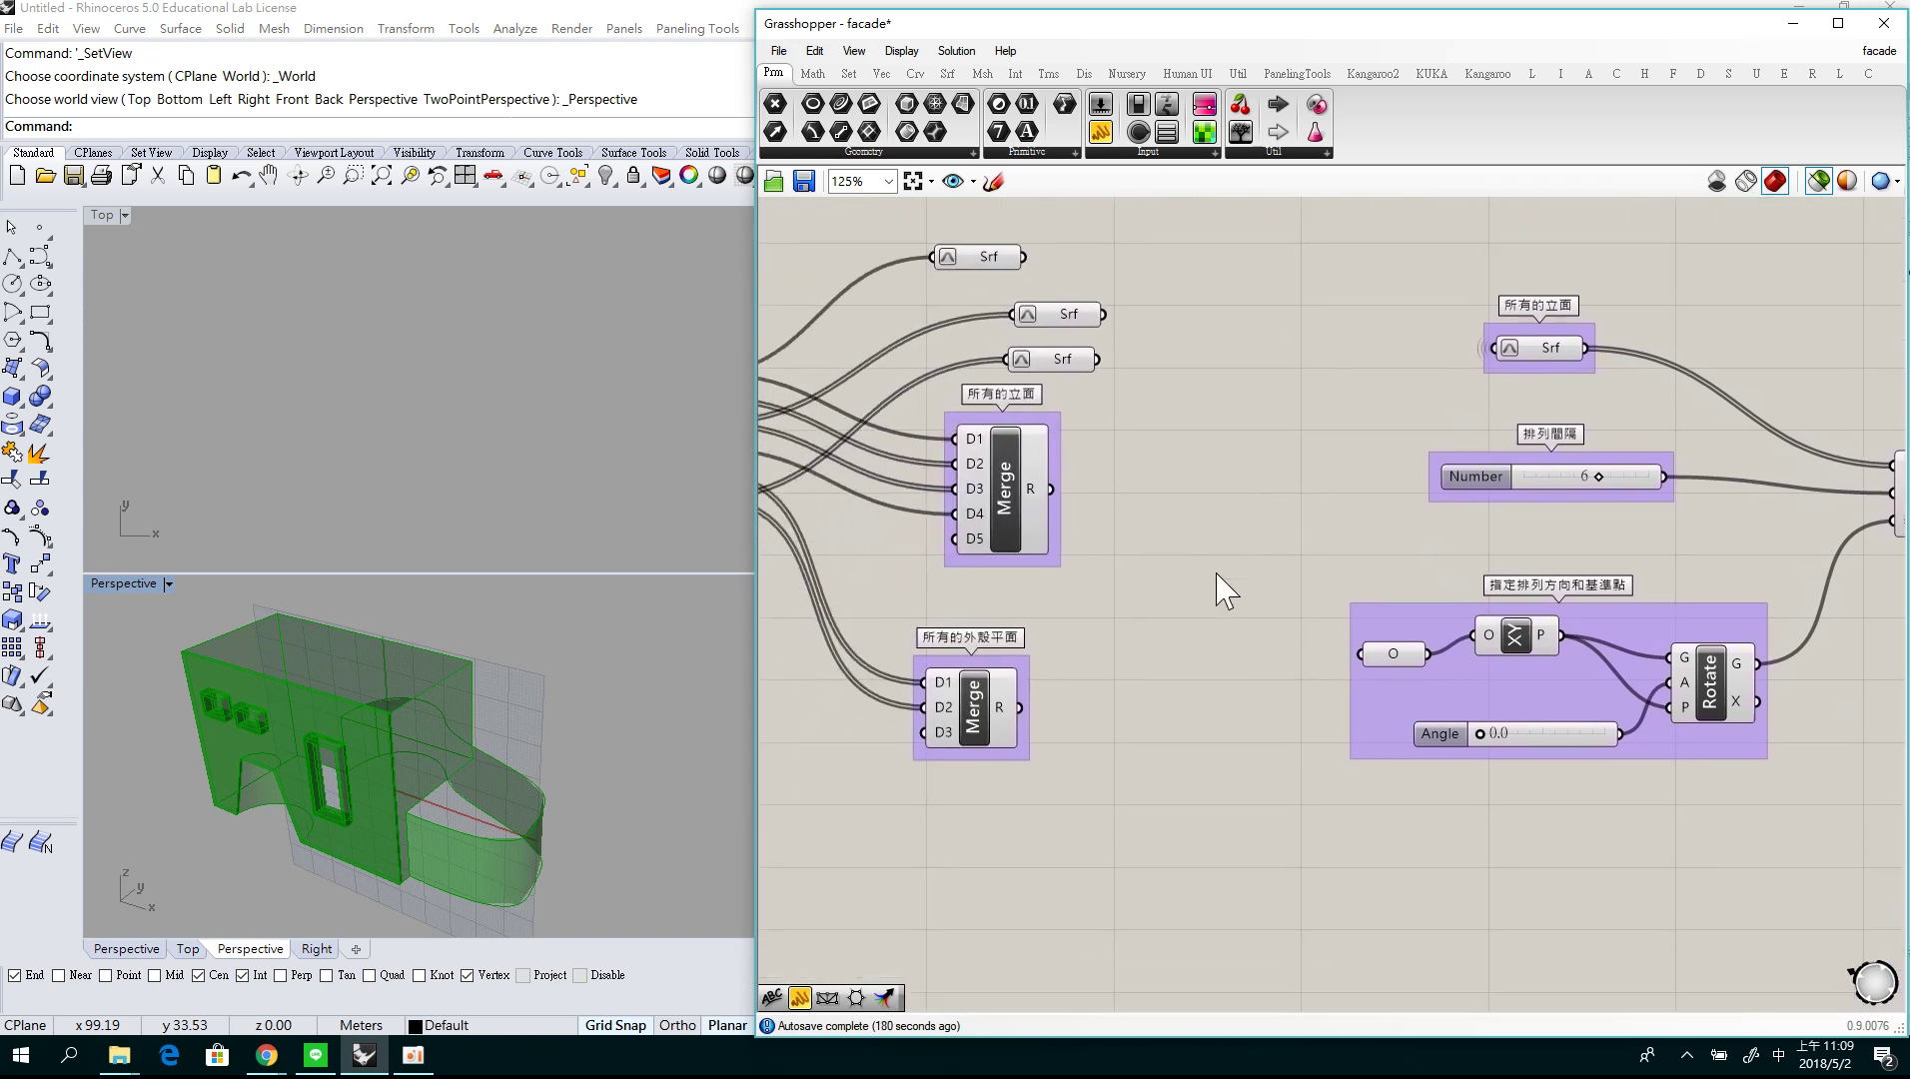
pyautogui.click(1006, 728)
# Preview the flat layout of the roof and floor planes produced by the second 圖形排列 cluster.
pyautogui.moveTo(1067, 836); pyautogui.dragTo(904, 669, button='right')
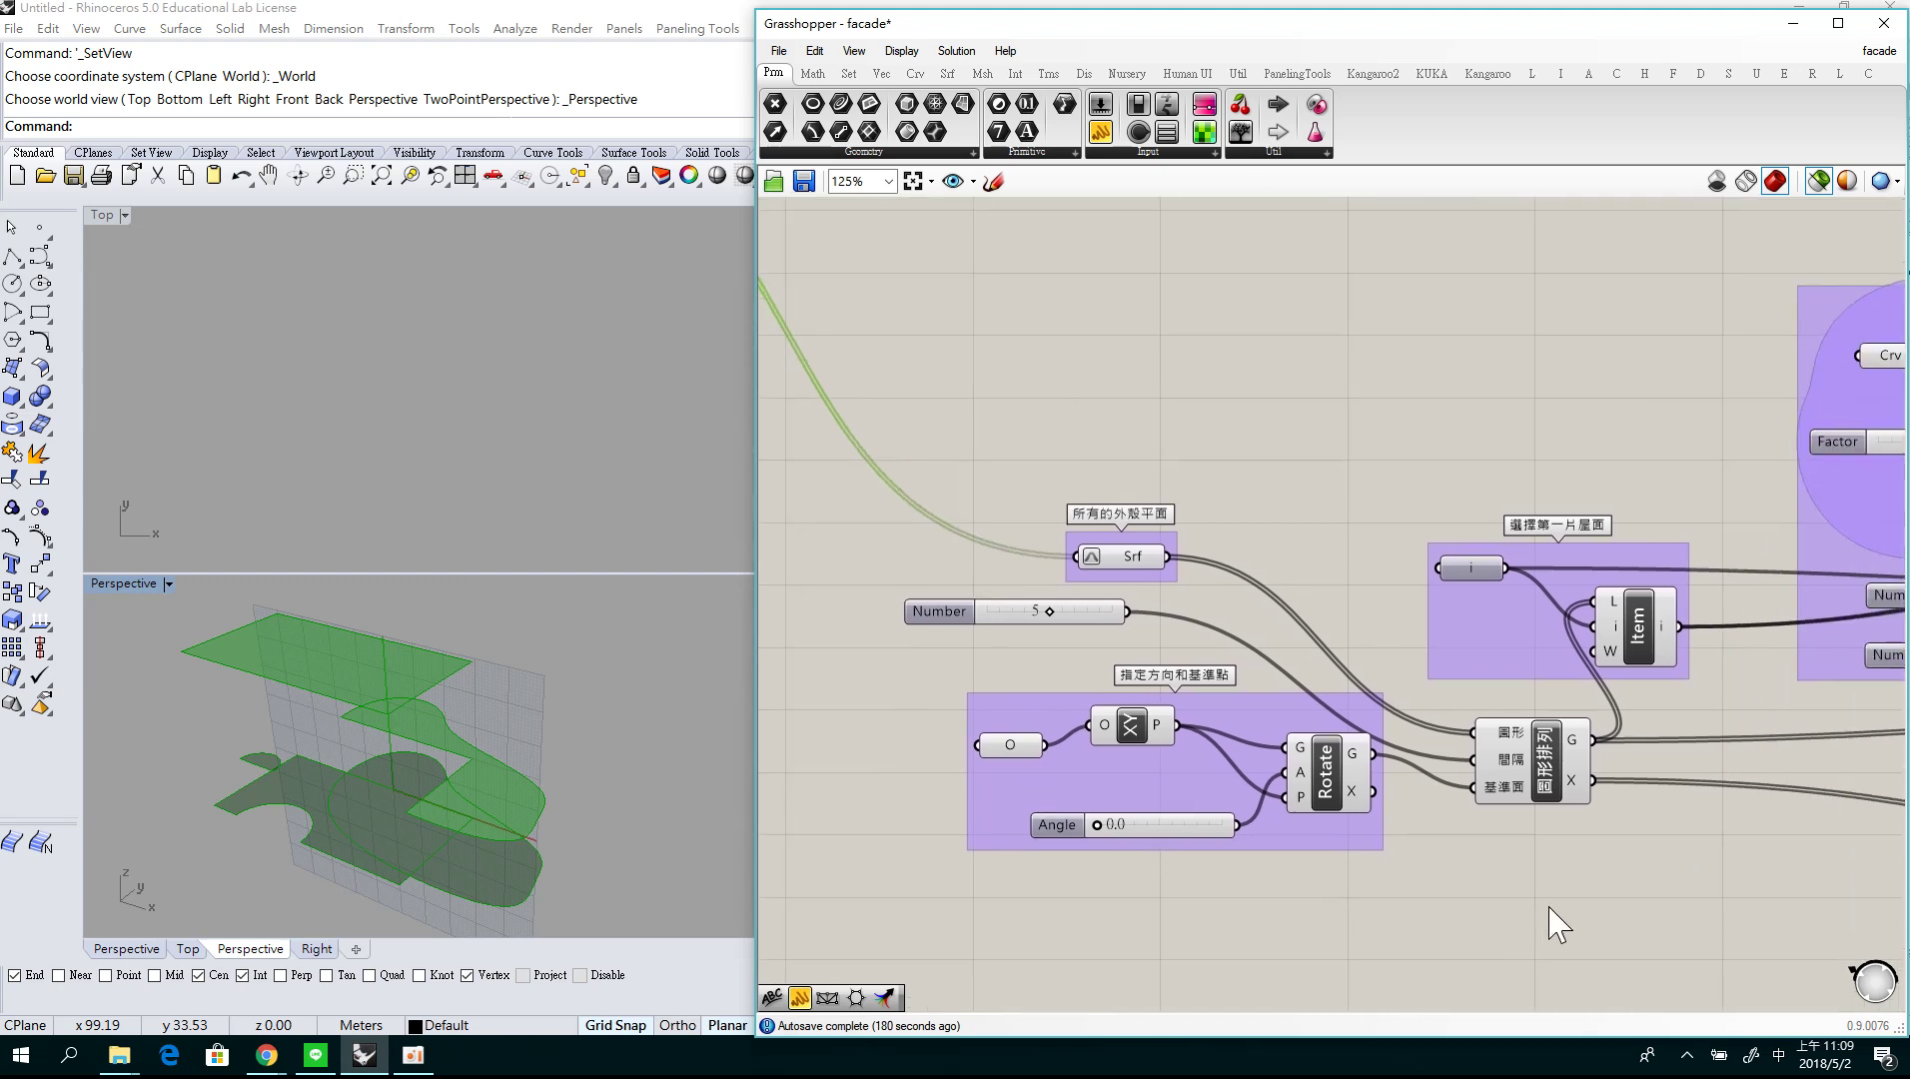
pyautogui.moveTo(1556, 916); pyautogui.dragTo(1453, 804, button='right')
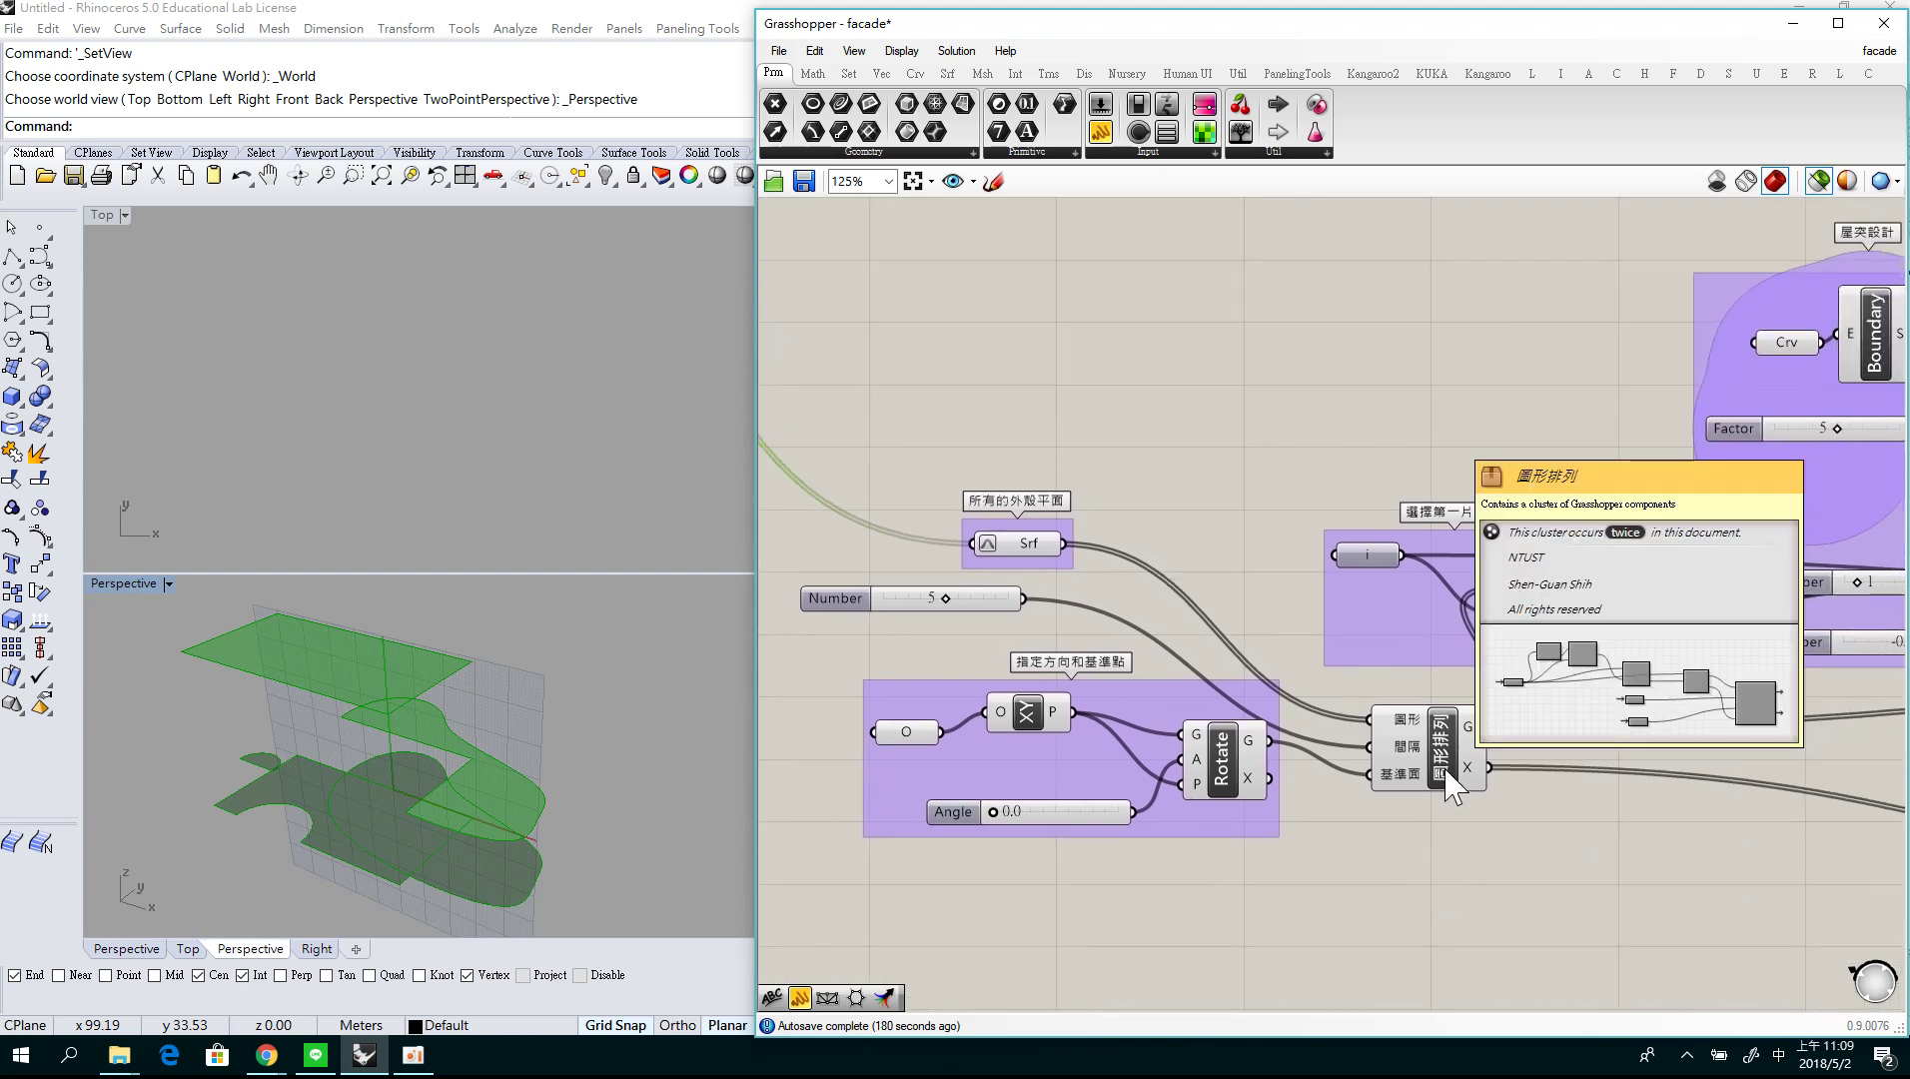
pyautogui.click(1450, 789)
pyautogui.moveTo(539, 535); pyautogui.dragTo(497, 411, button='right')
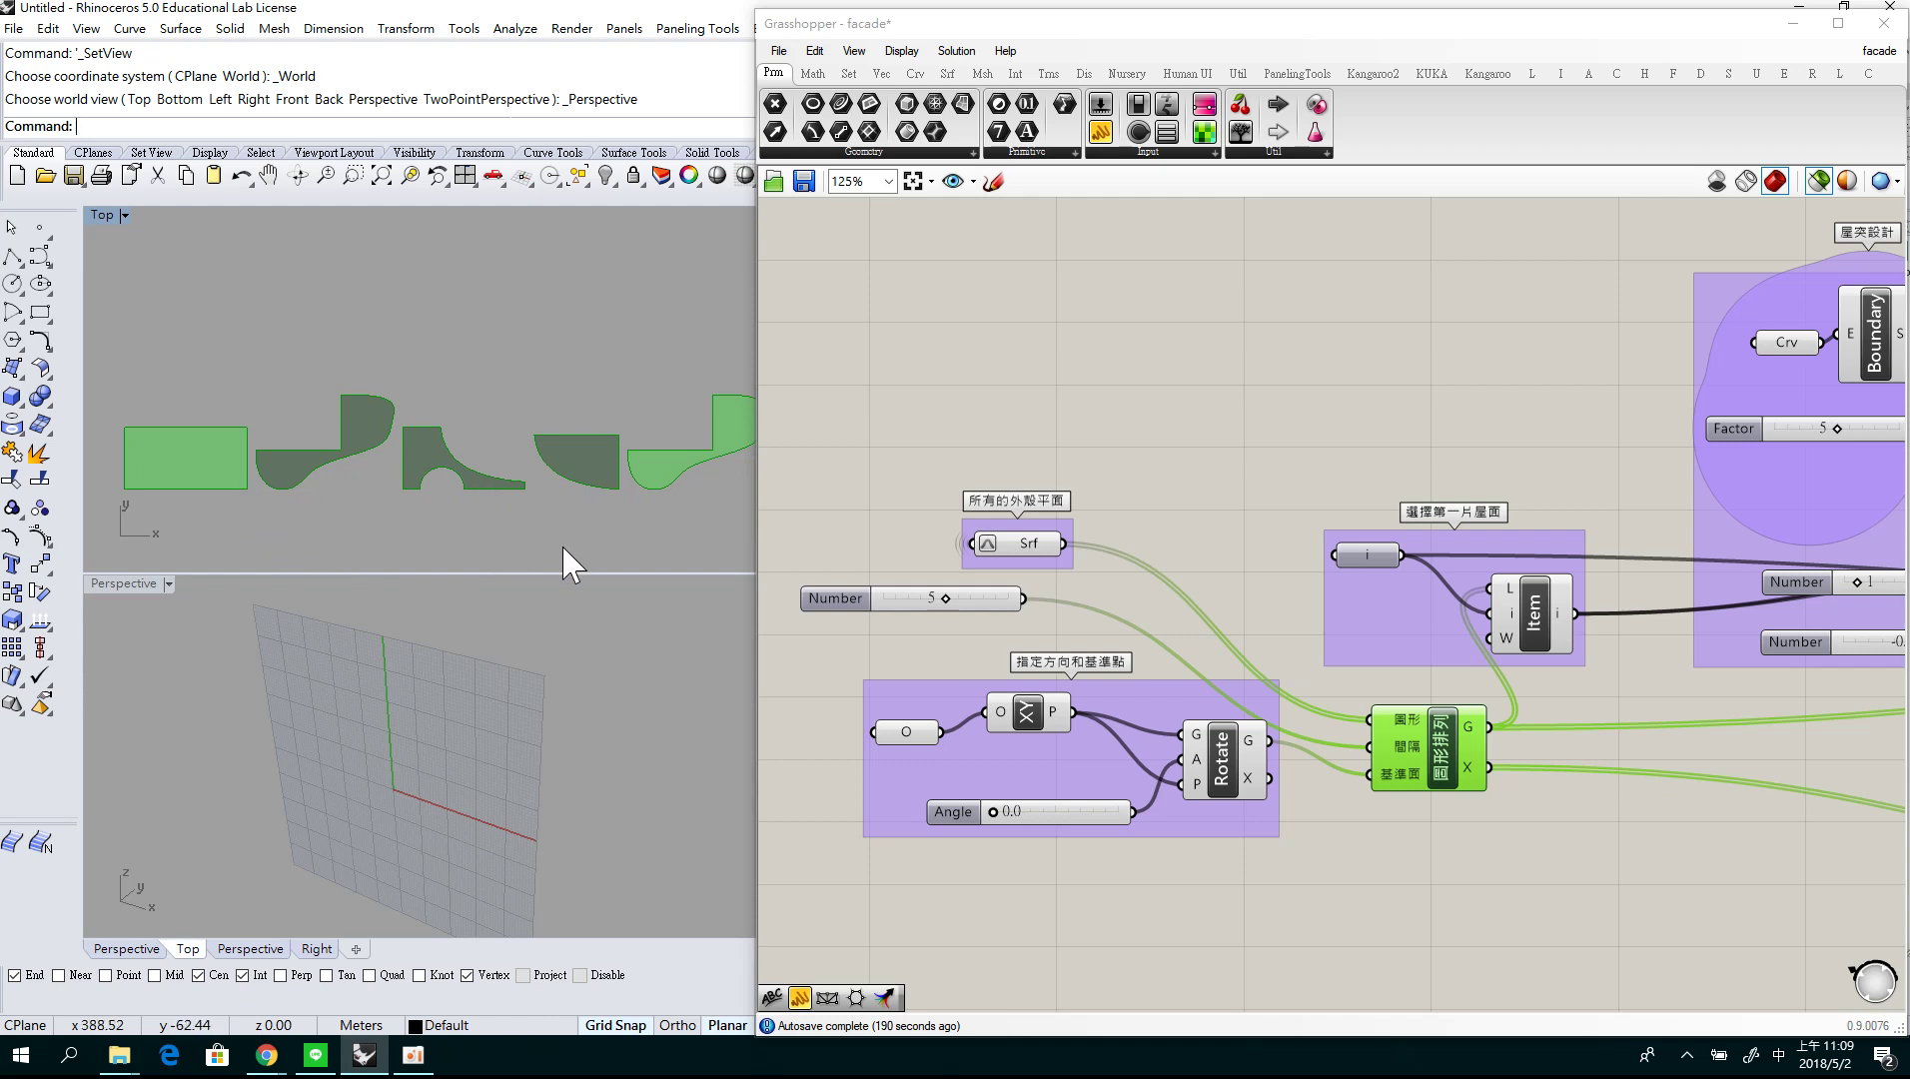
# Preview the first roof plane picked by Item together with the rooftop Crv and Brep inputs, their Extr result and the 女兒牆 parapet cluster.
pyautogui.moveTo(1470, 853); pyautogui.dragTo(1371, 870, button='right')
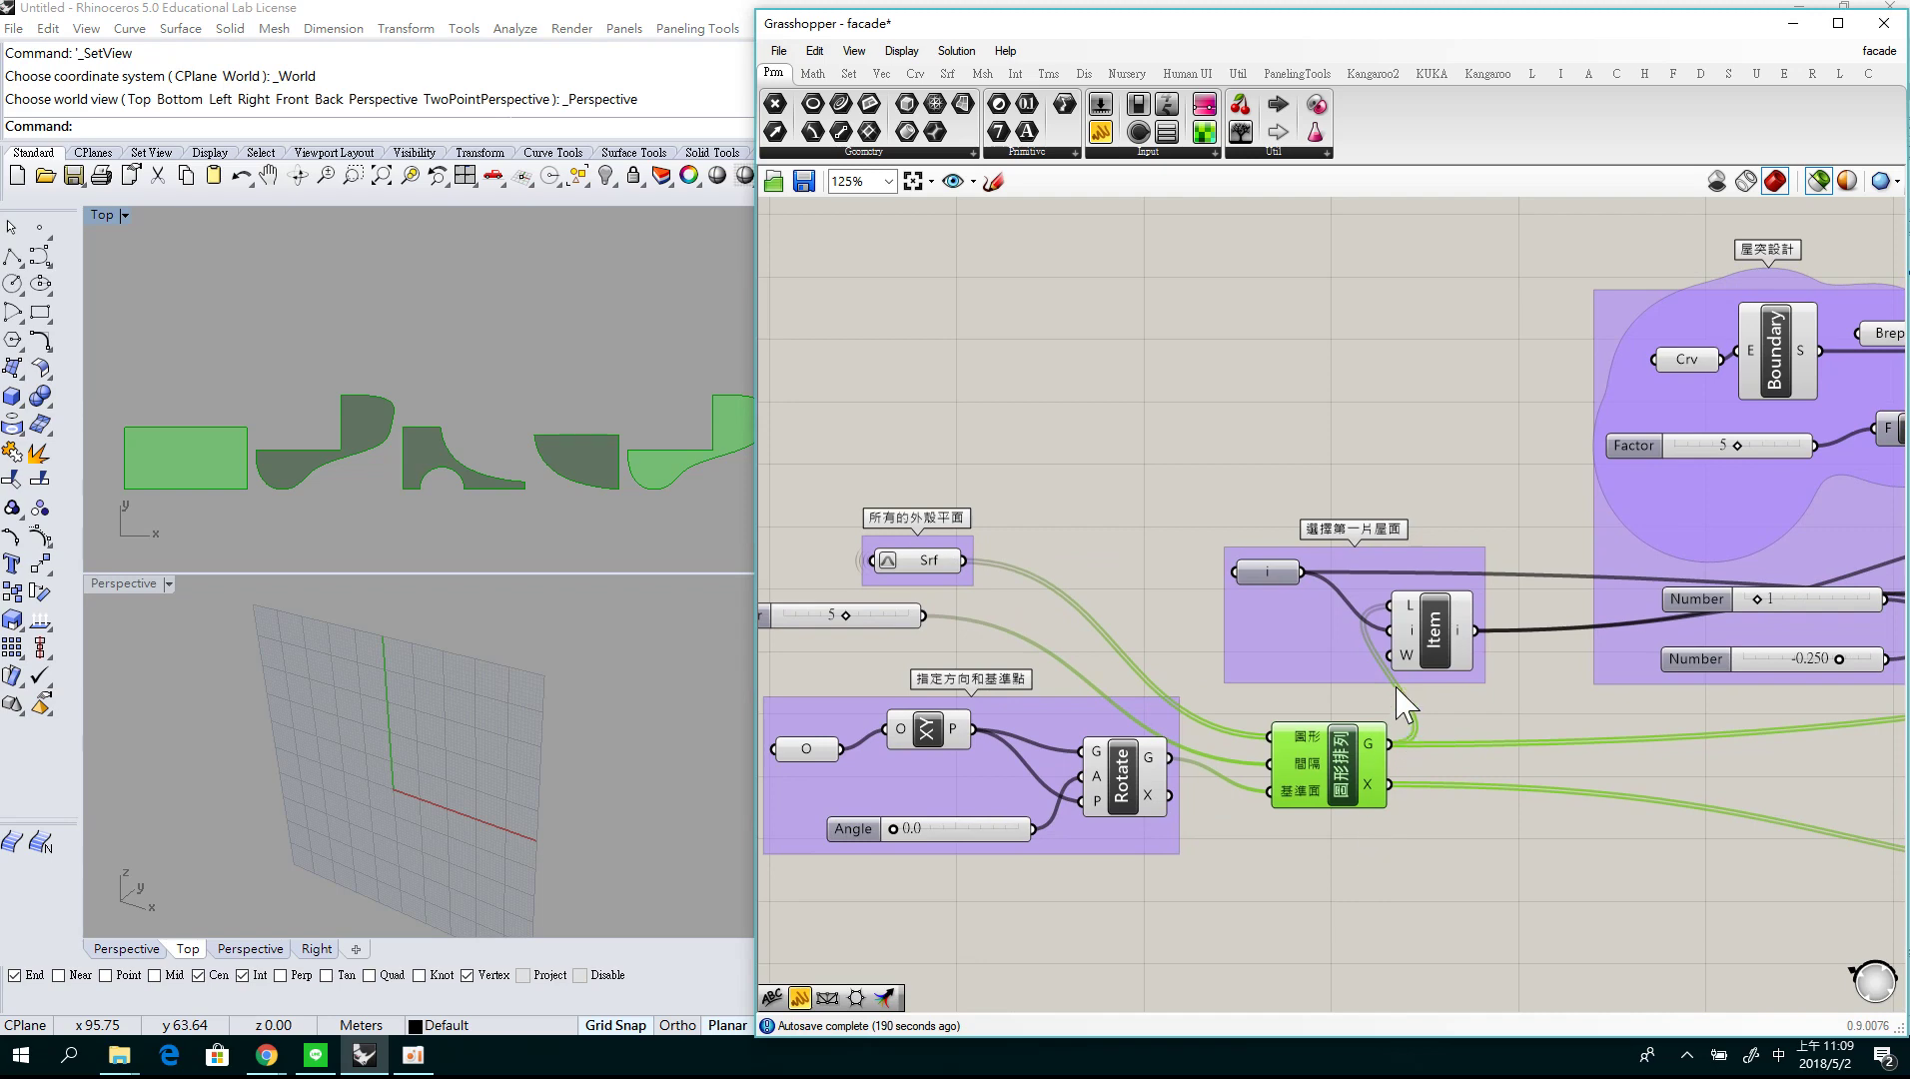
pyautogui.click(1439, 654)
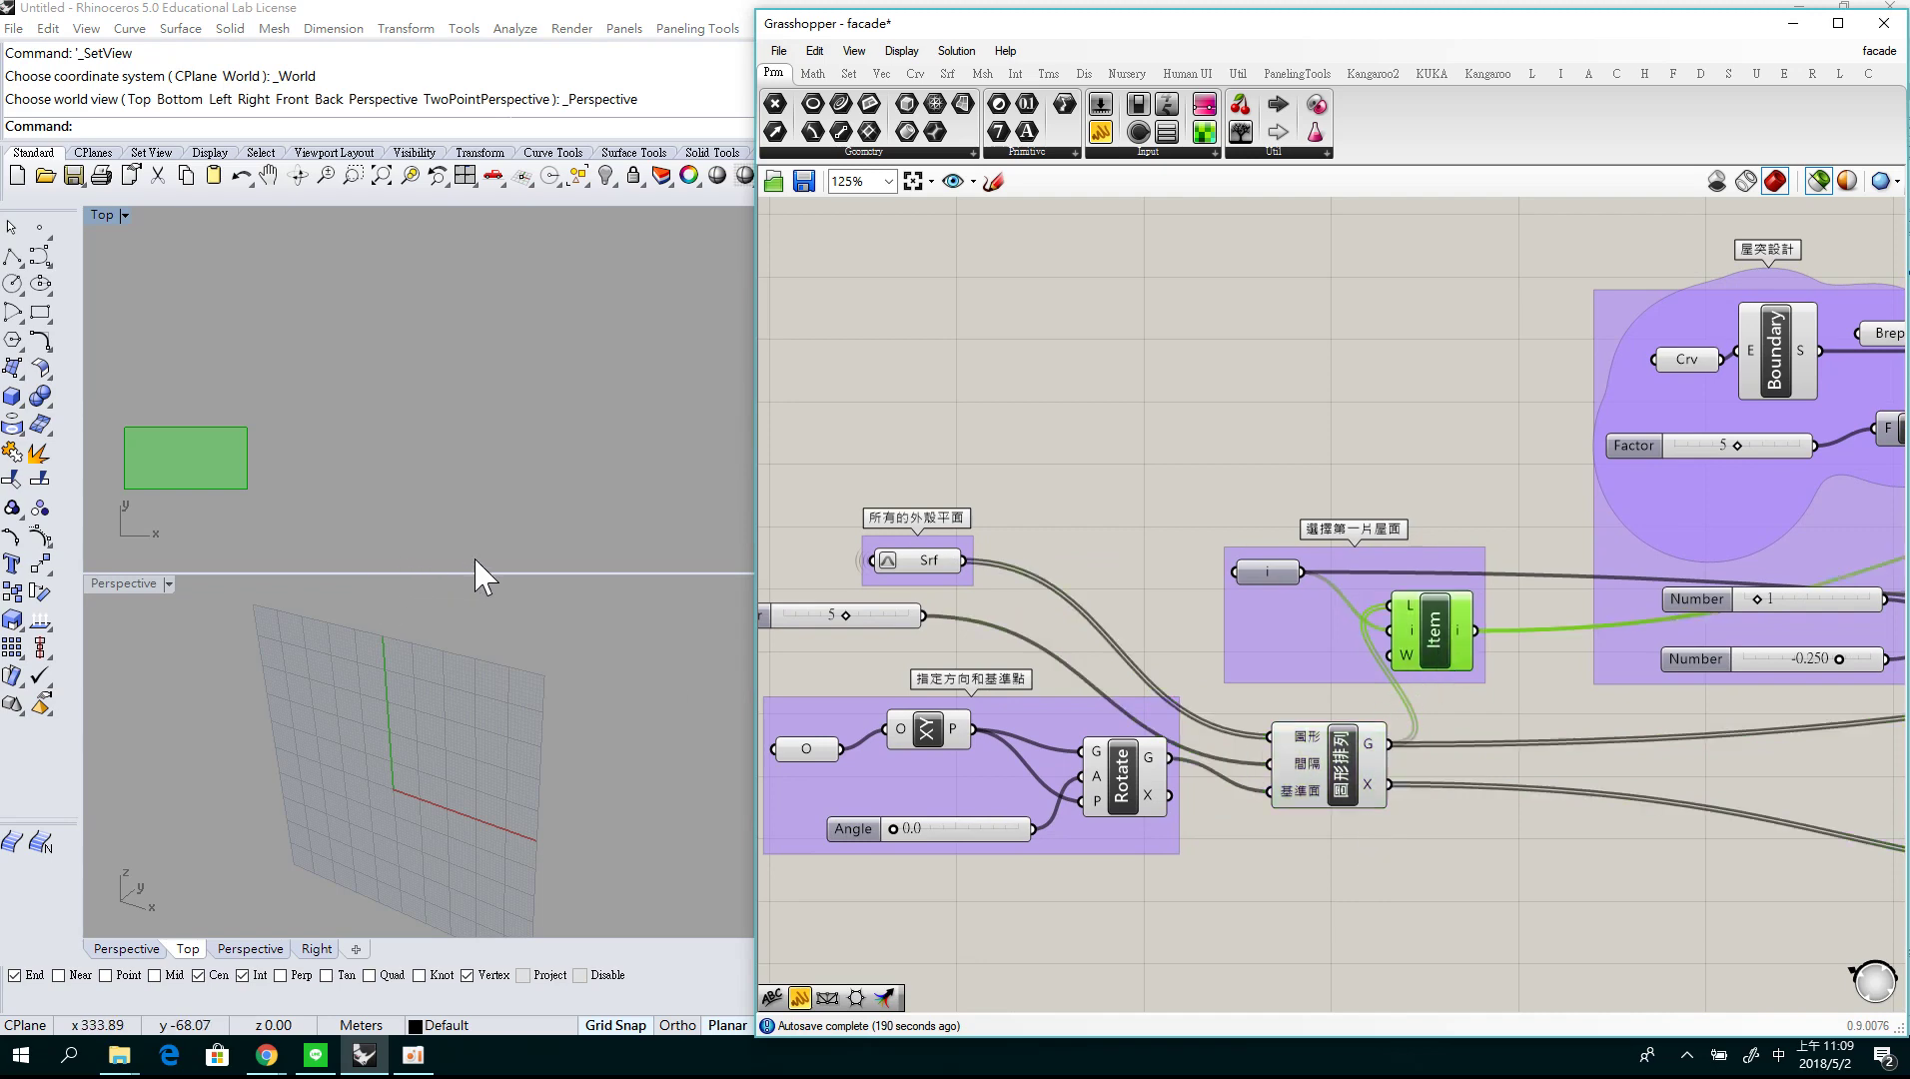
pyautogui.moveTo(1489, 884); pyautogui.dragTo(1304, 914, button='right')
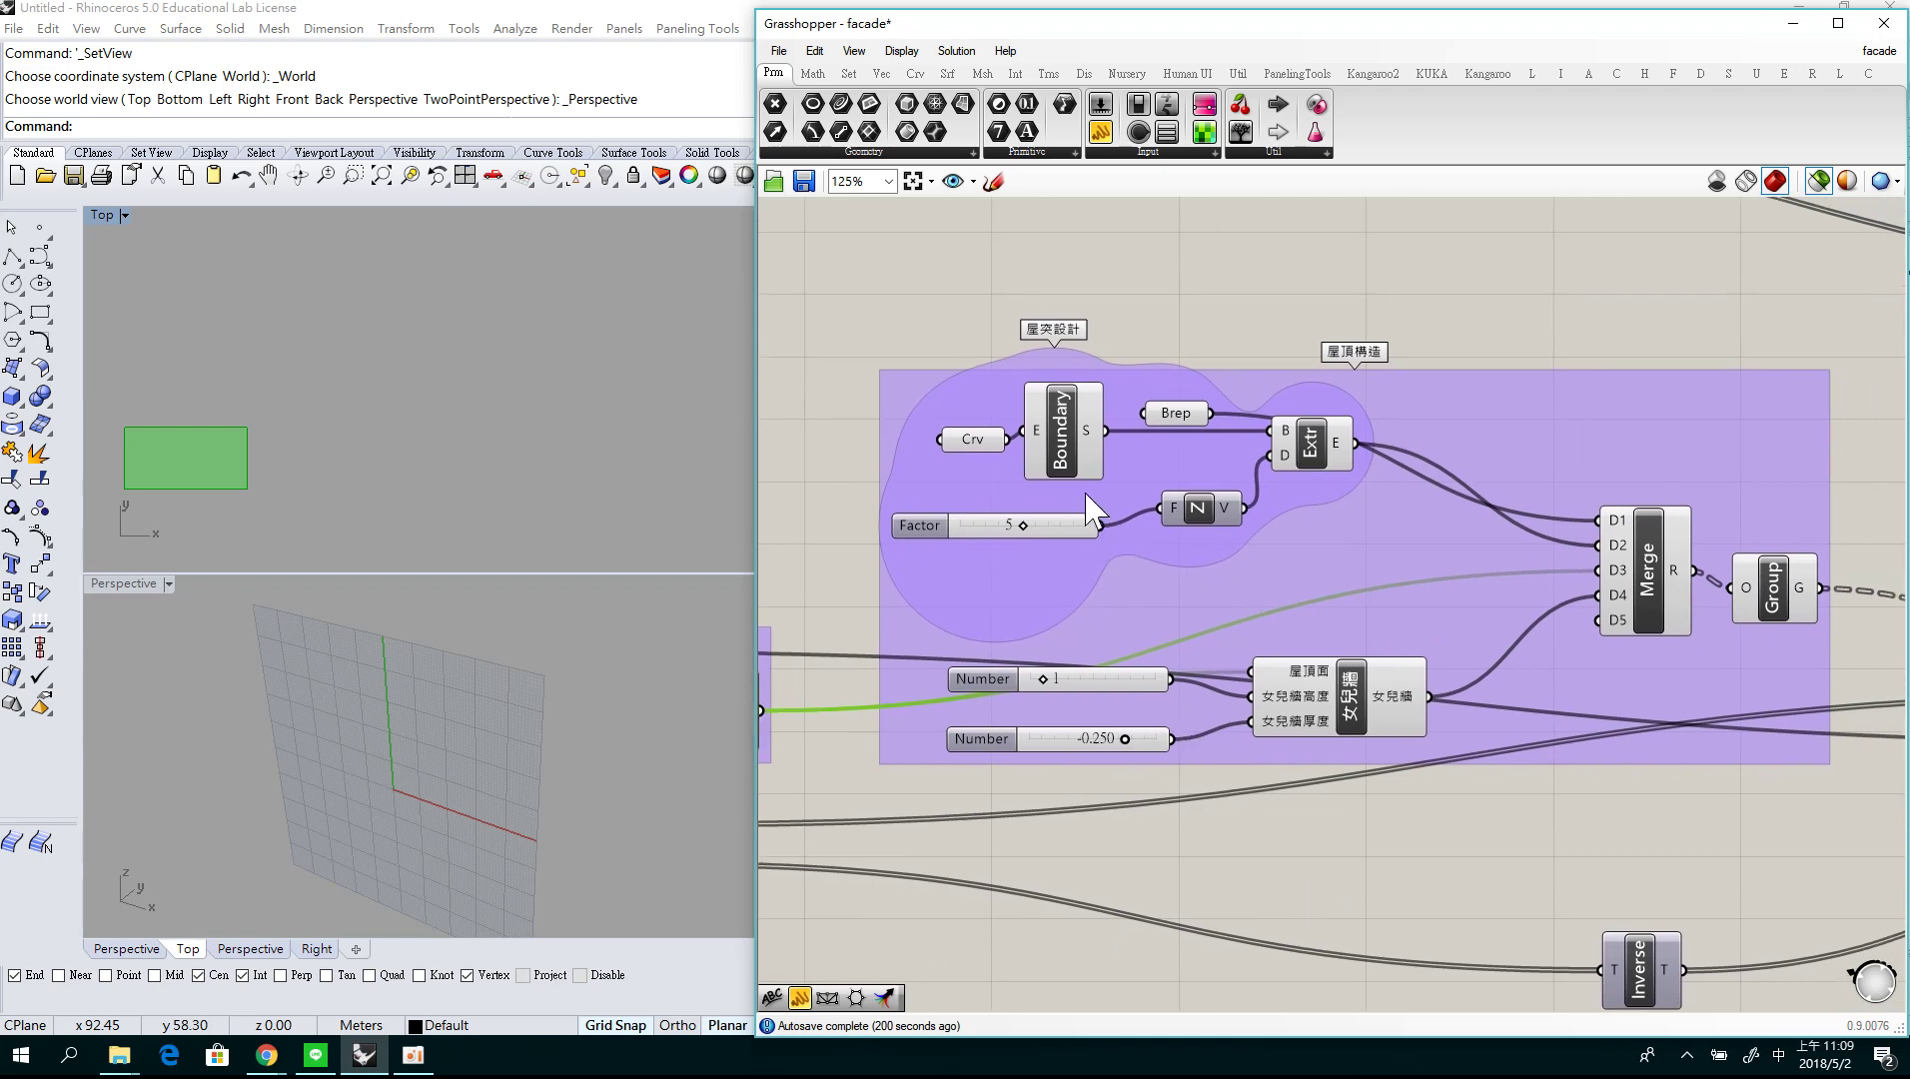
pyautogui.click(971, 444)
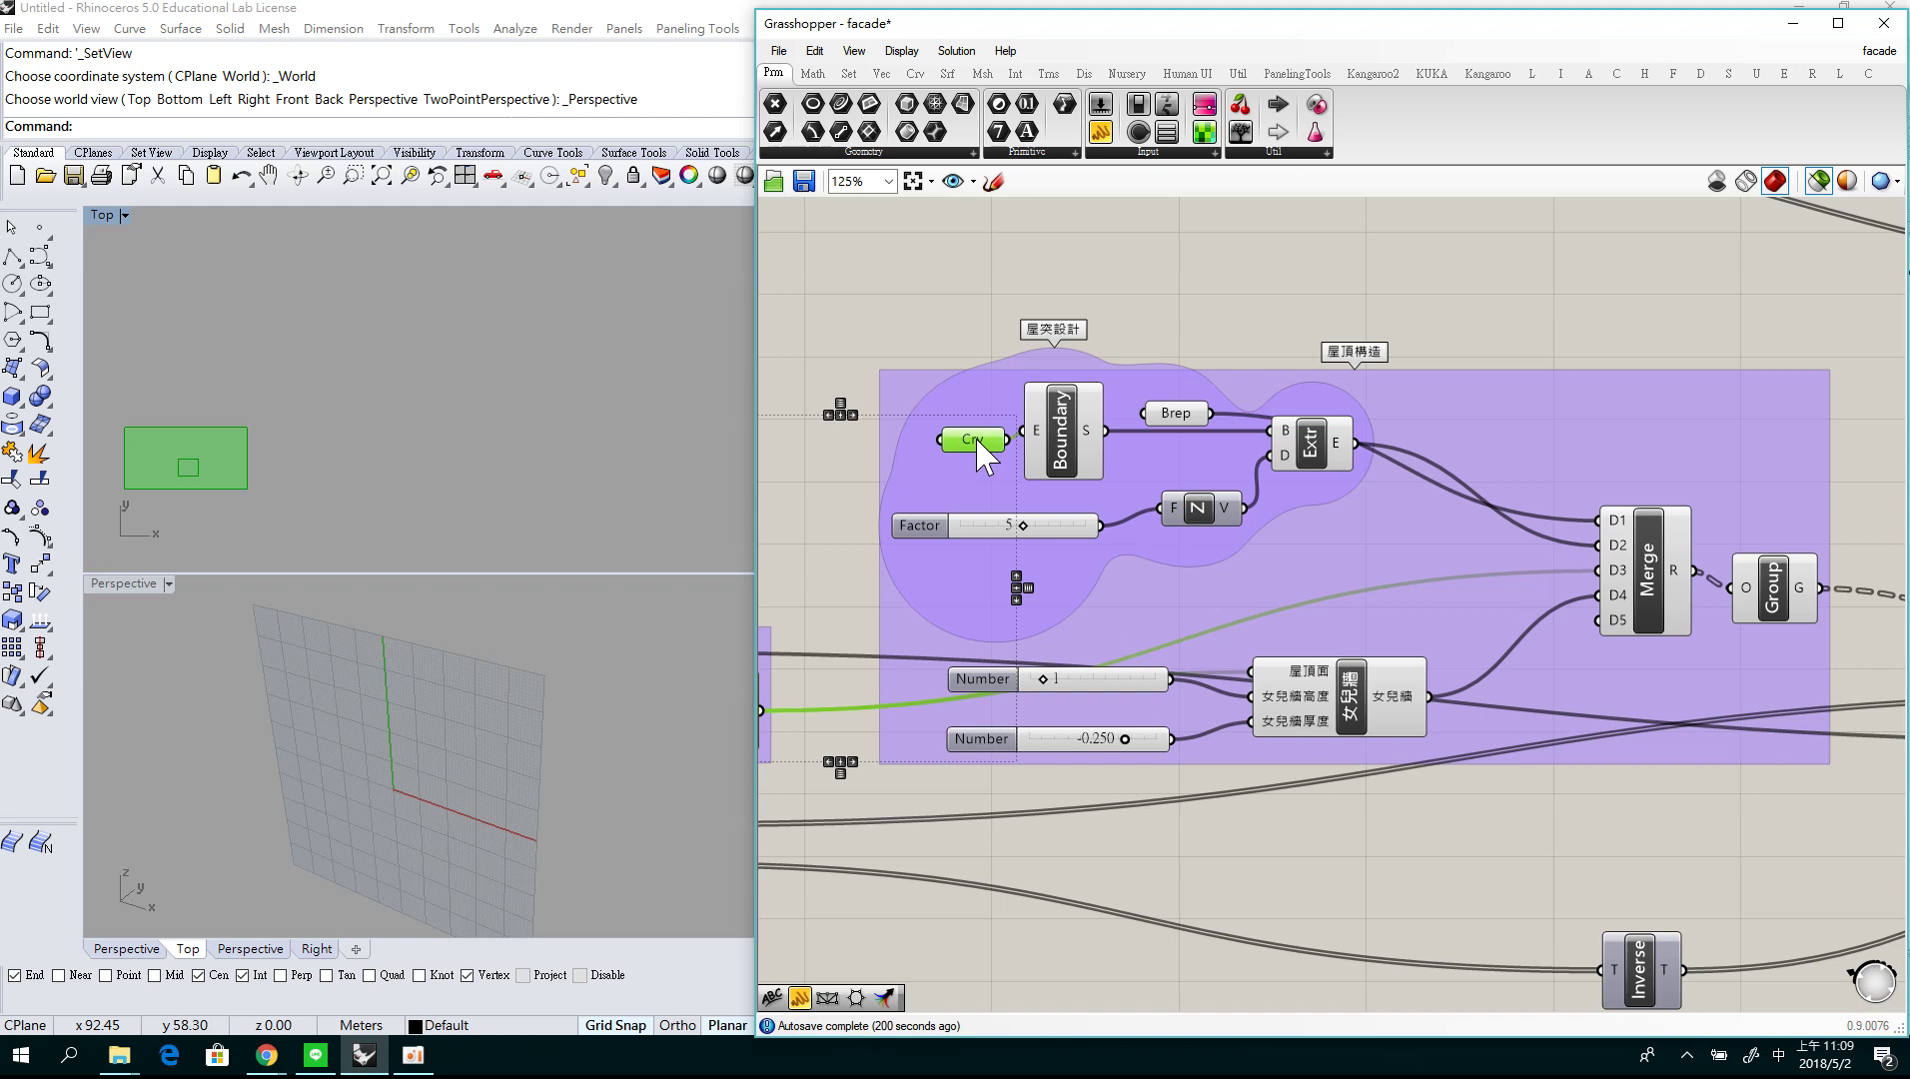
pyautogui.keyDown('shift'); pyautogui.click(1182, 418); pyautogui.keyUp('shift')
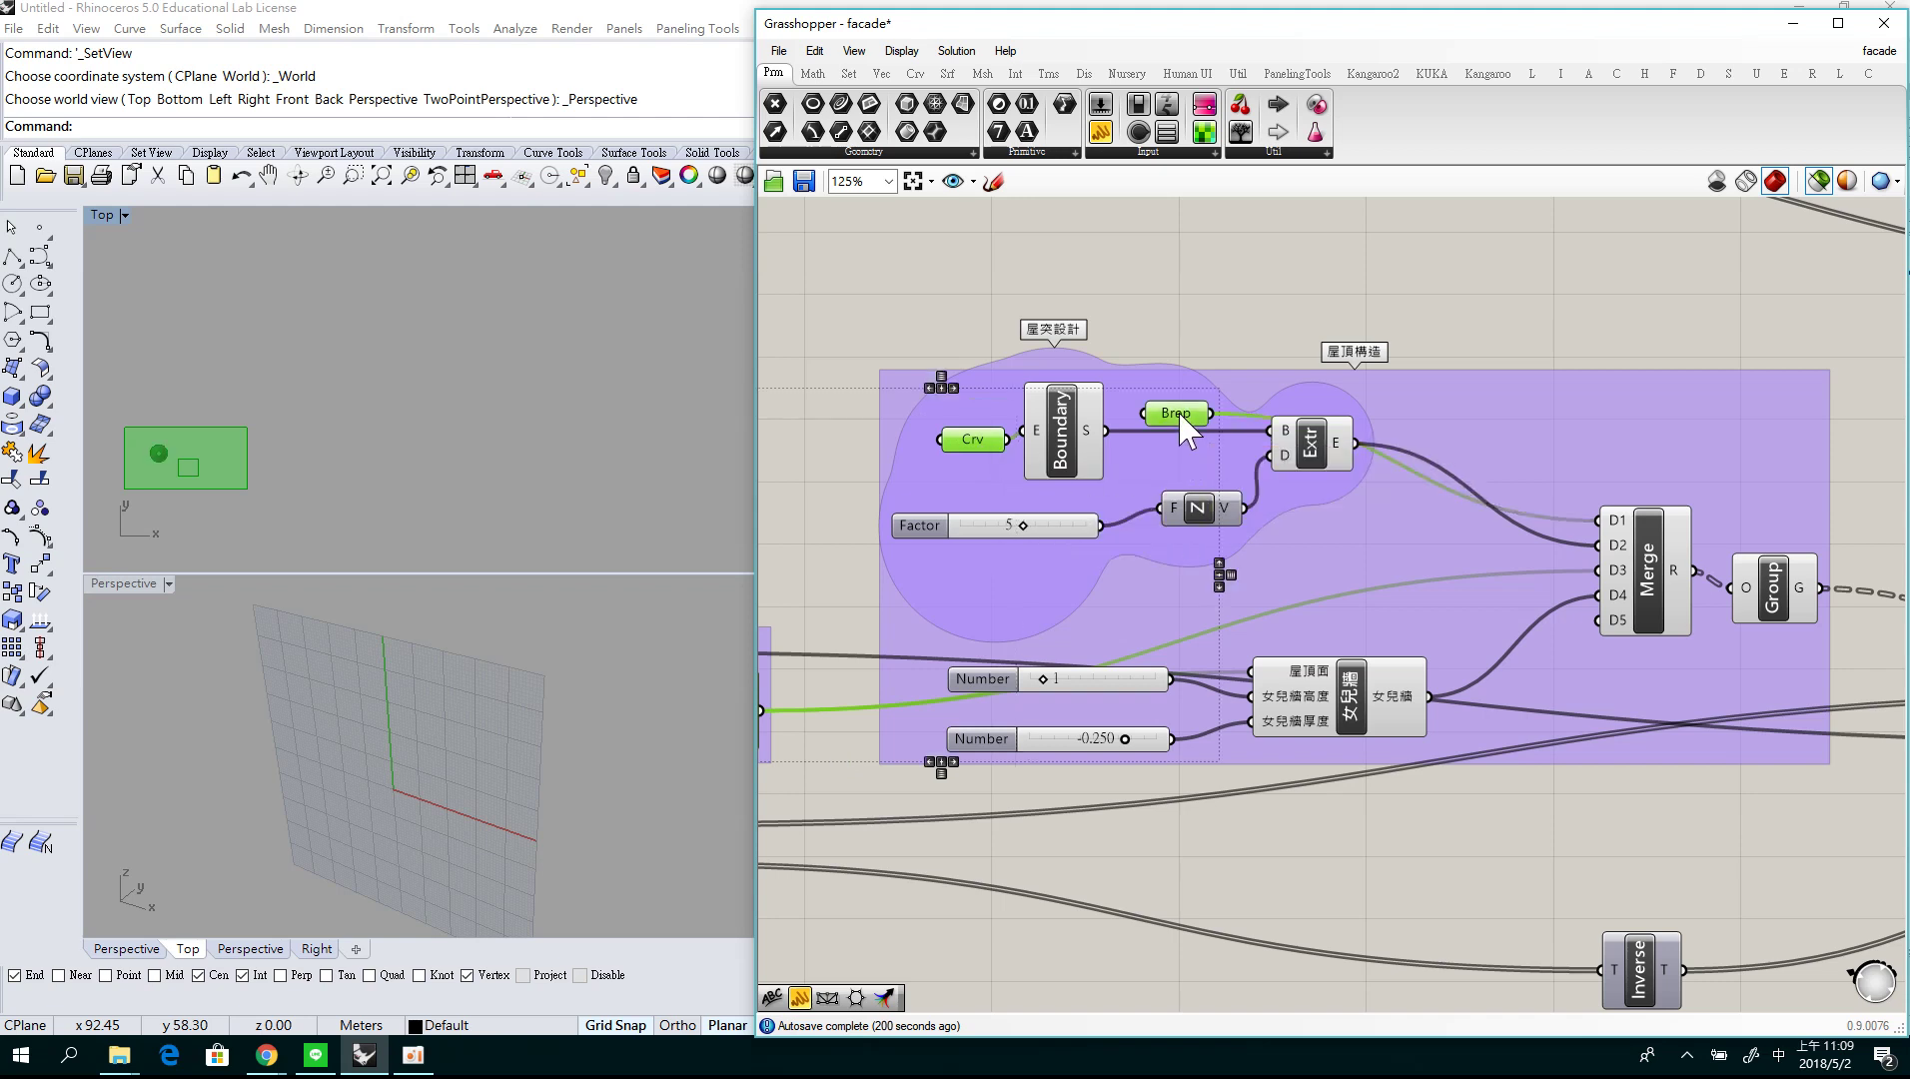
pyautogui.keyDown('shift'); pyautogui.click(1312, 452); pyautogui.keyUp('shift')
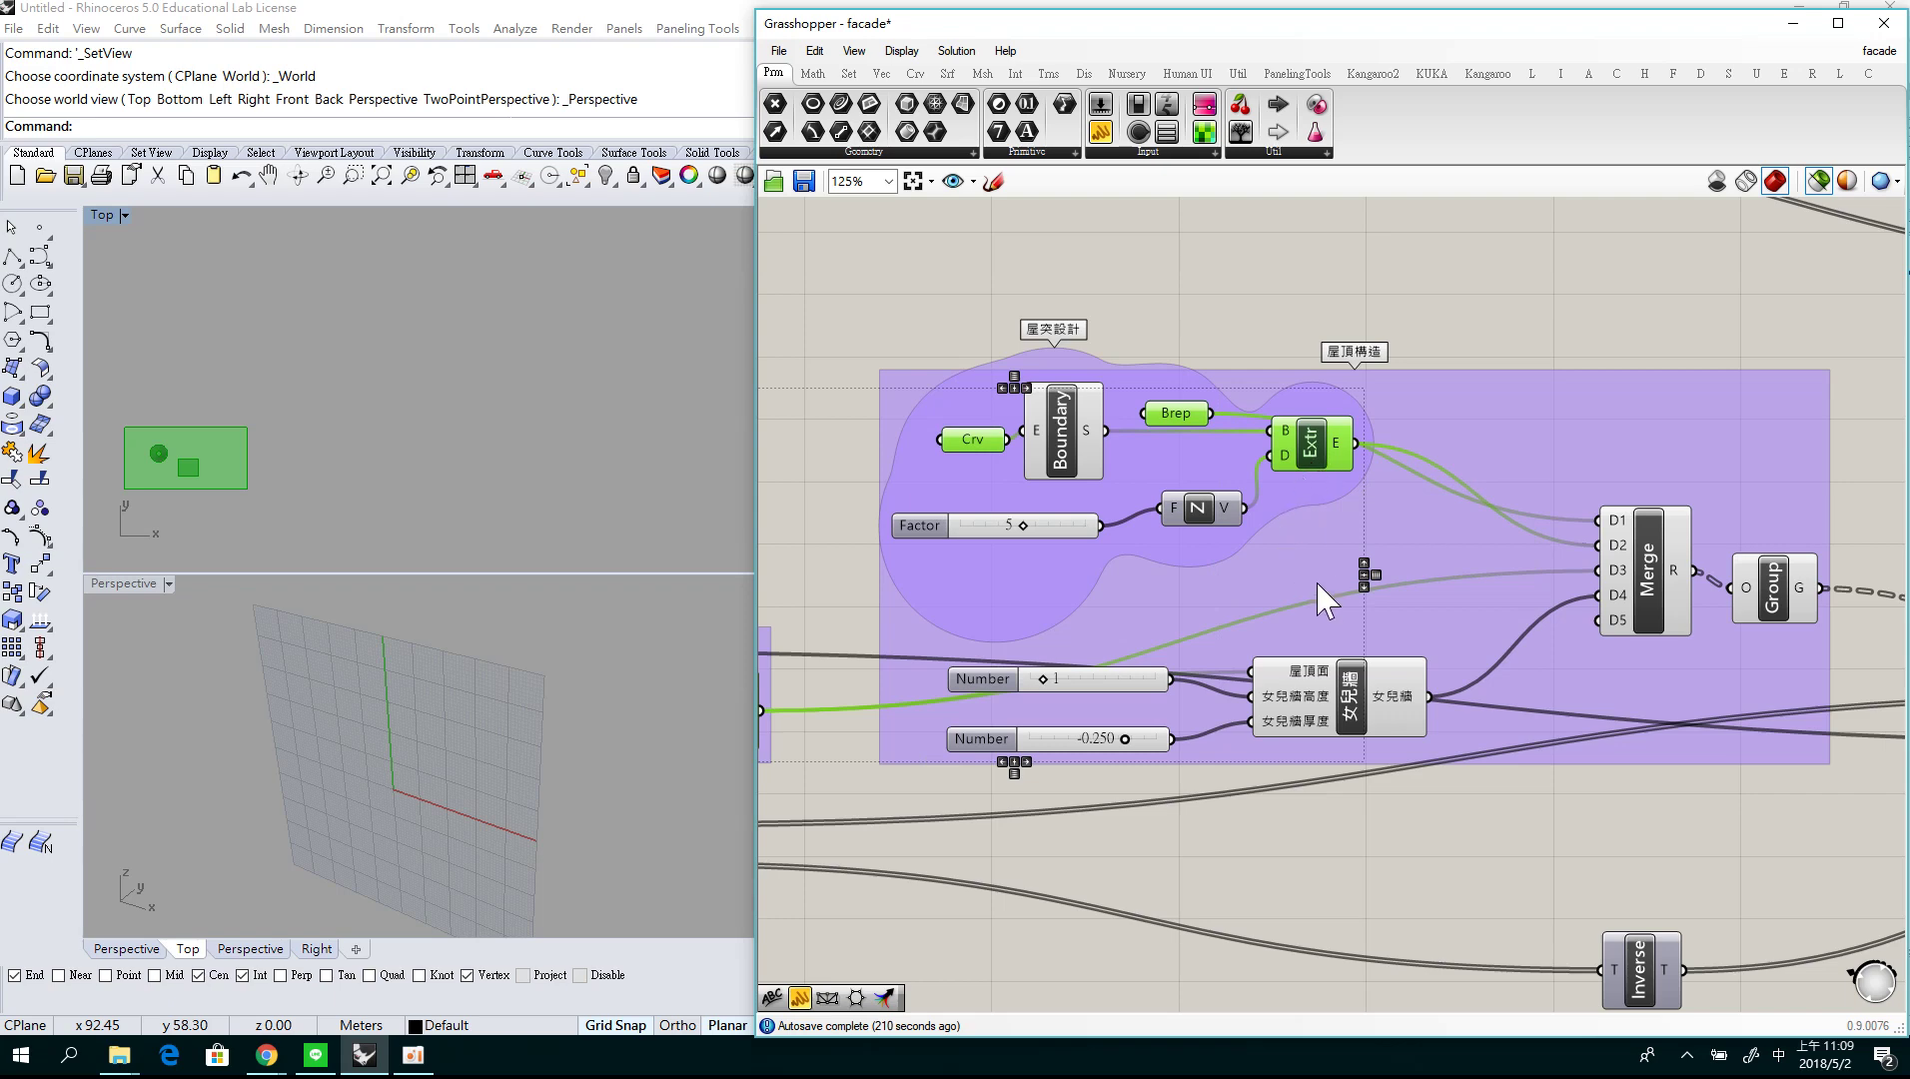
pyautogui.keyDown('shift'); pyautogui.click(1351, 722); pyautogui.keyUp('shift')
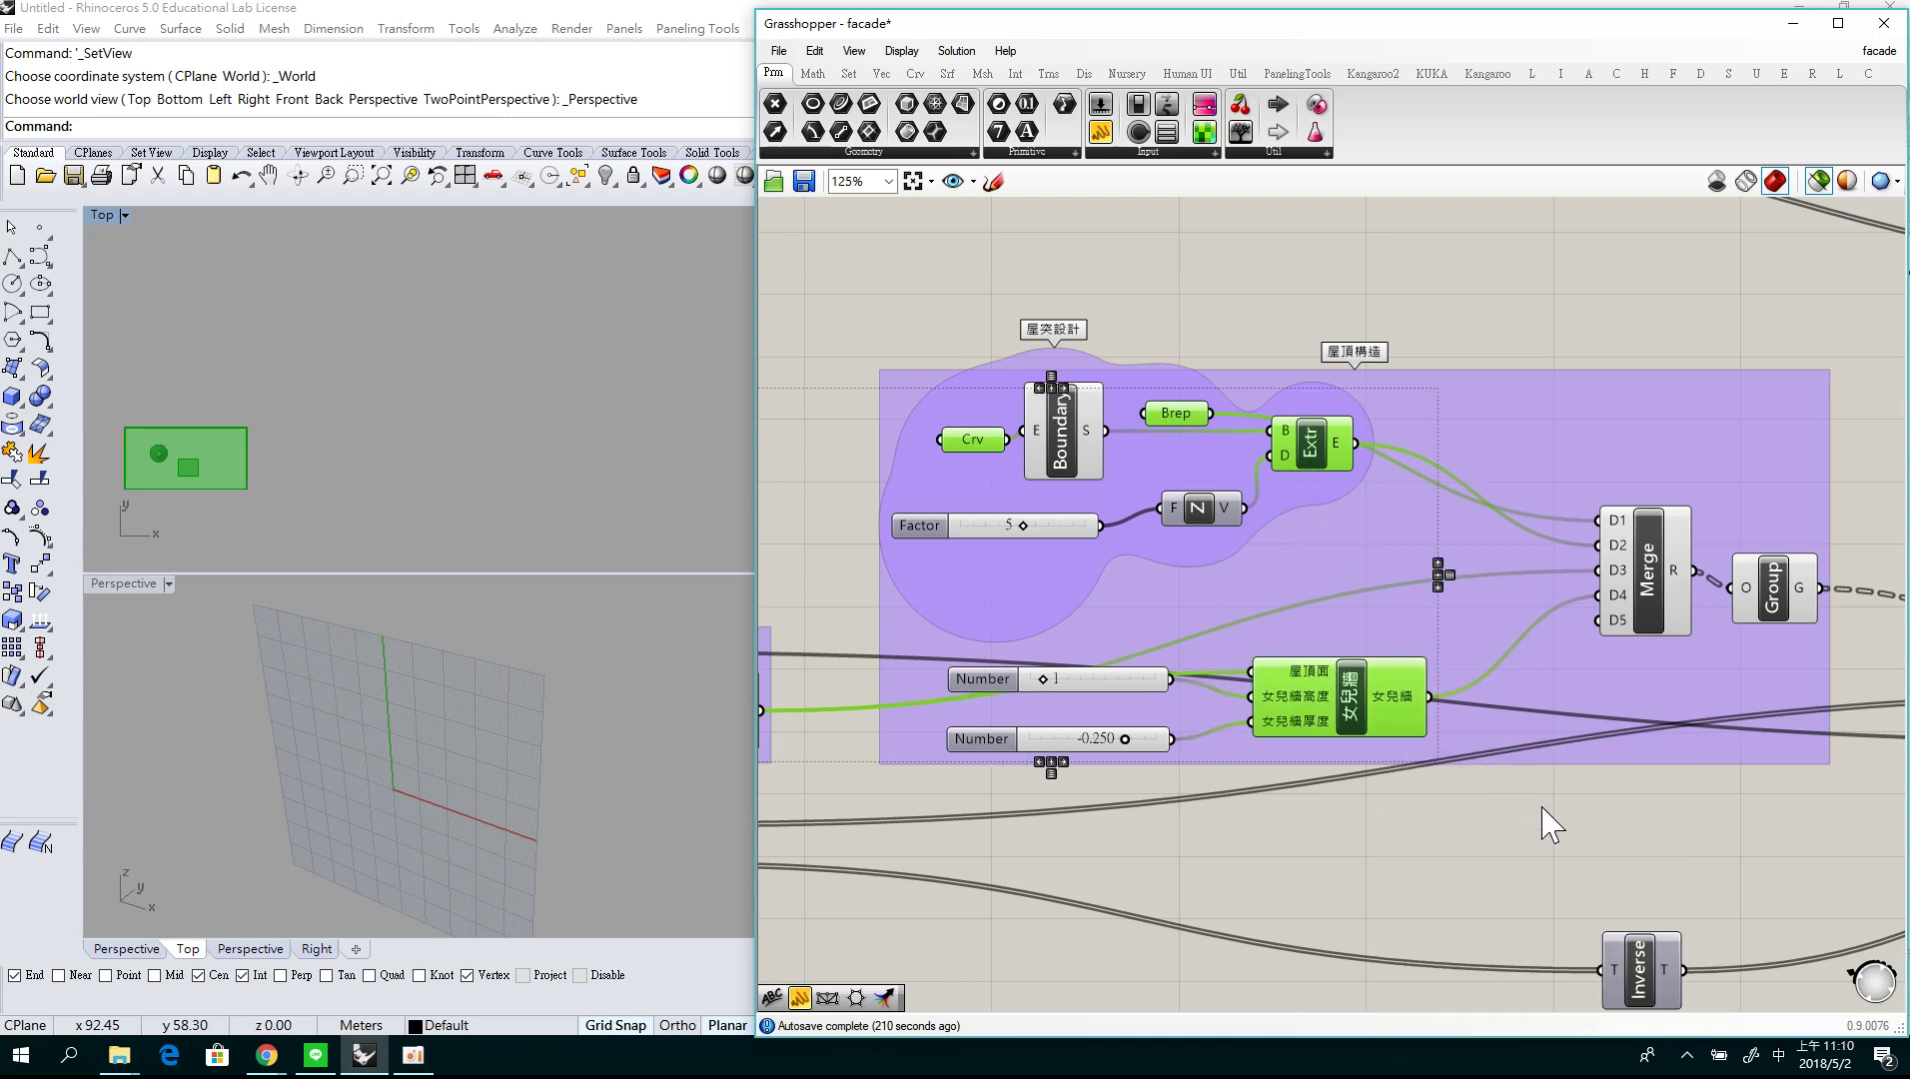
# Preview the grouped flat roof construction, and the Transform result that returns it with the other shell planes to their original positions.
pyautogui.moveTo(1546, 842); pyautogui.dragTo(1270, 801, button='right')
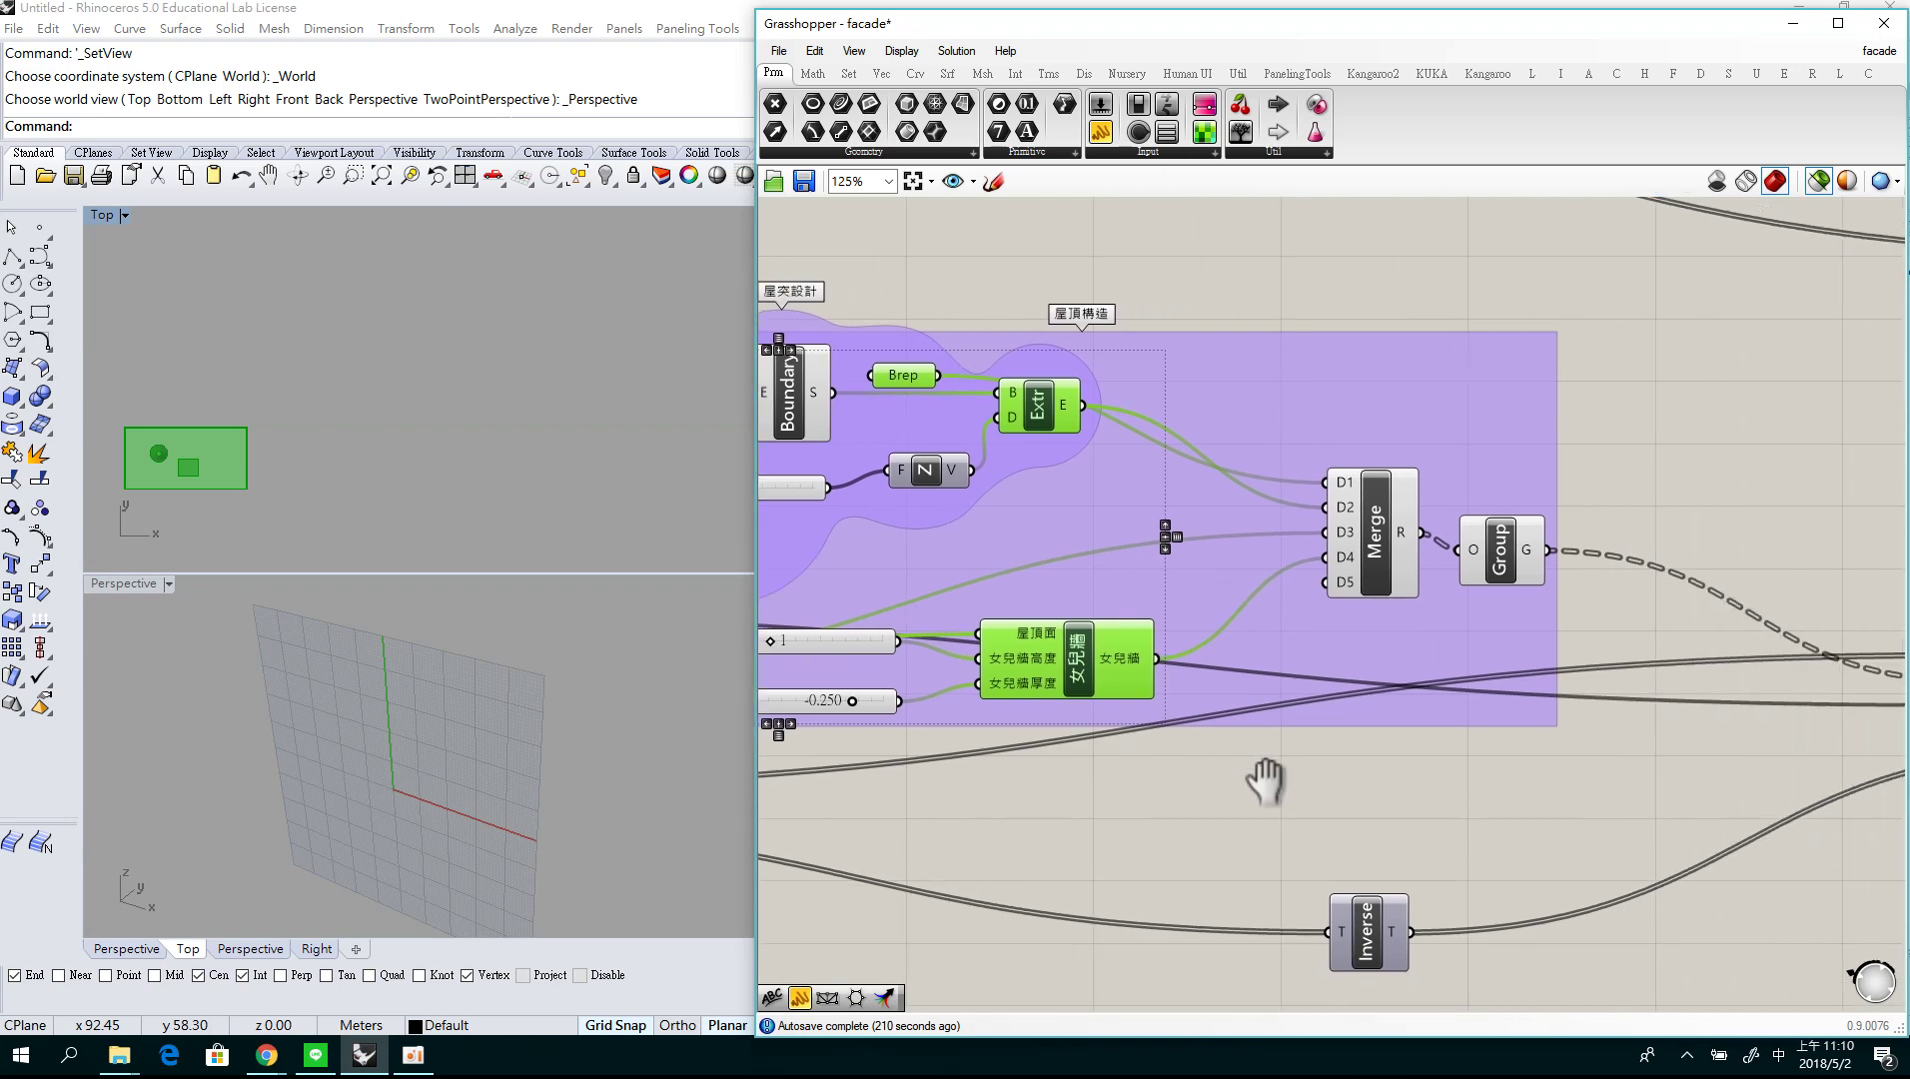
pyautogui.click(1498, 554)
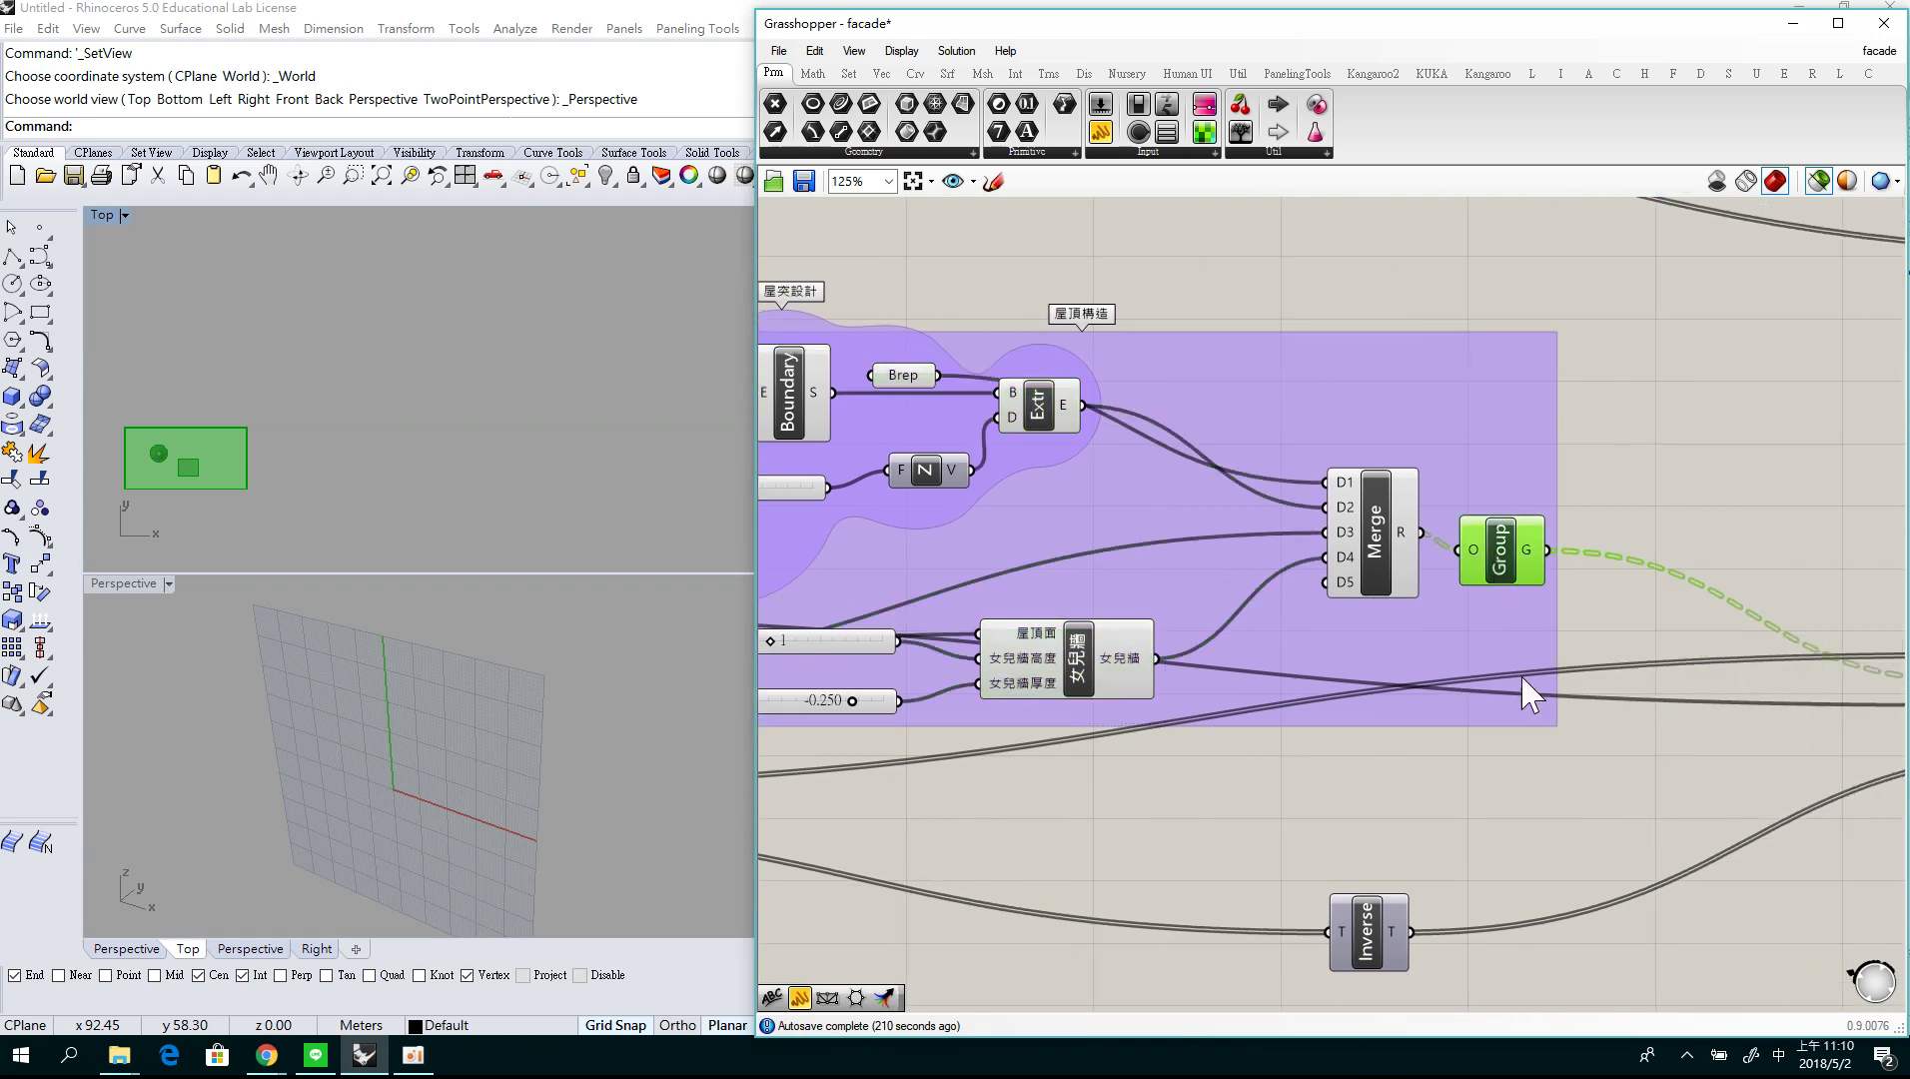
pyautogui.moveTo(1583, 789); pyautogui.dragTo(1297, 679, button='right')
pyautogui.moveTo(1658, 678); pyautogui.dragTo(1334, 691, button='right')
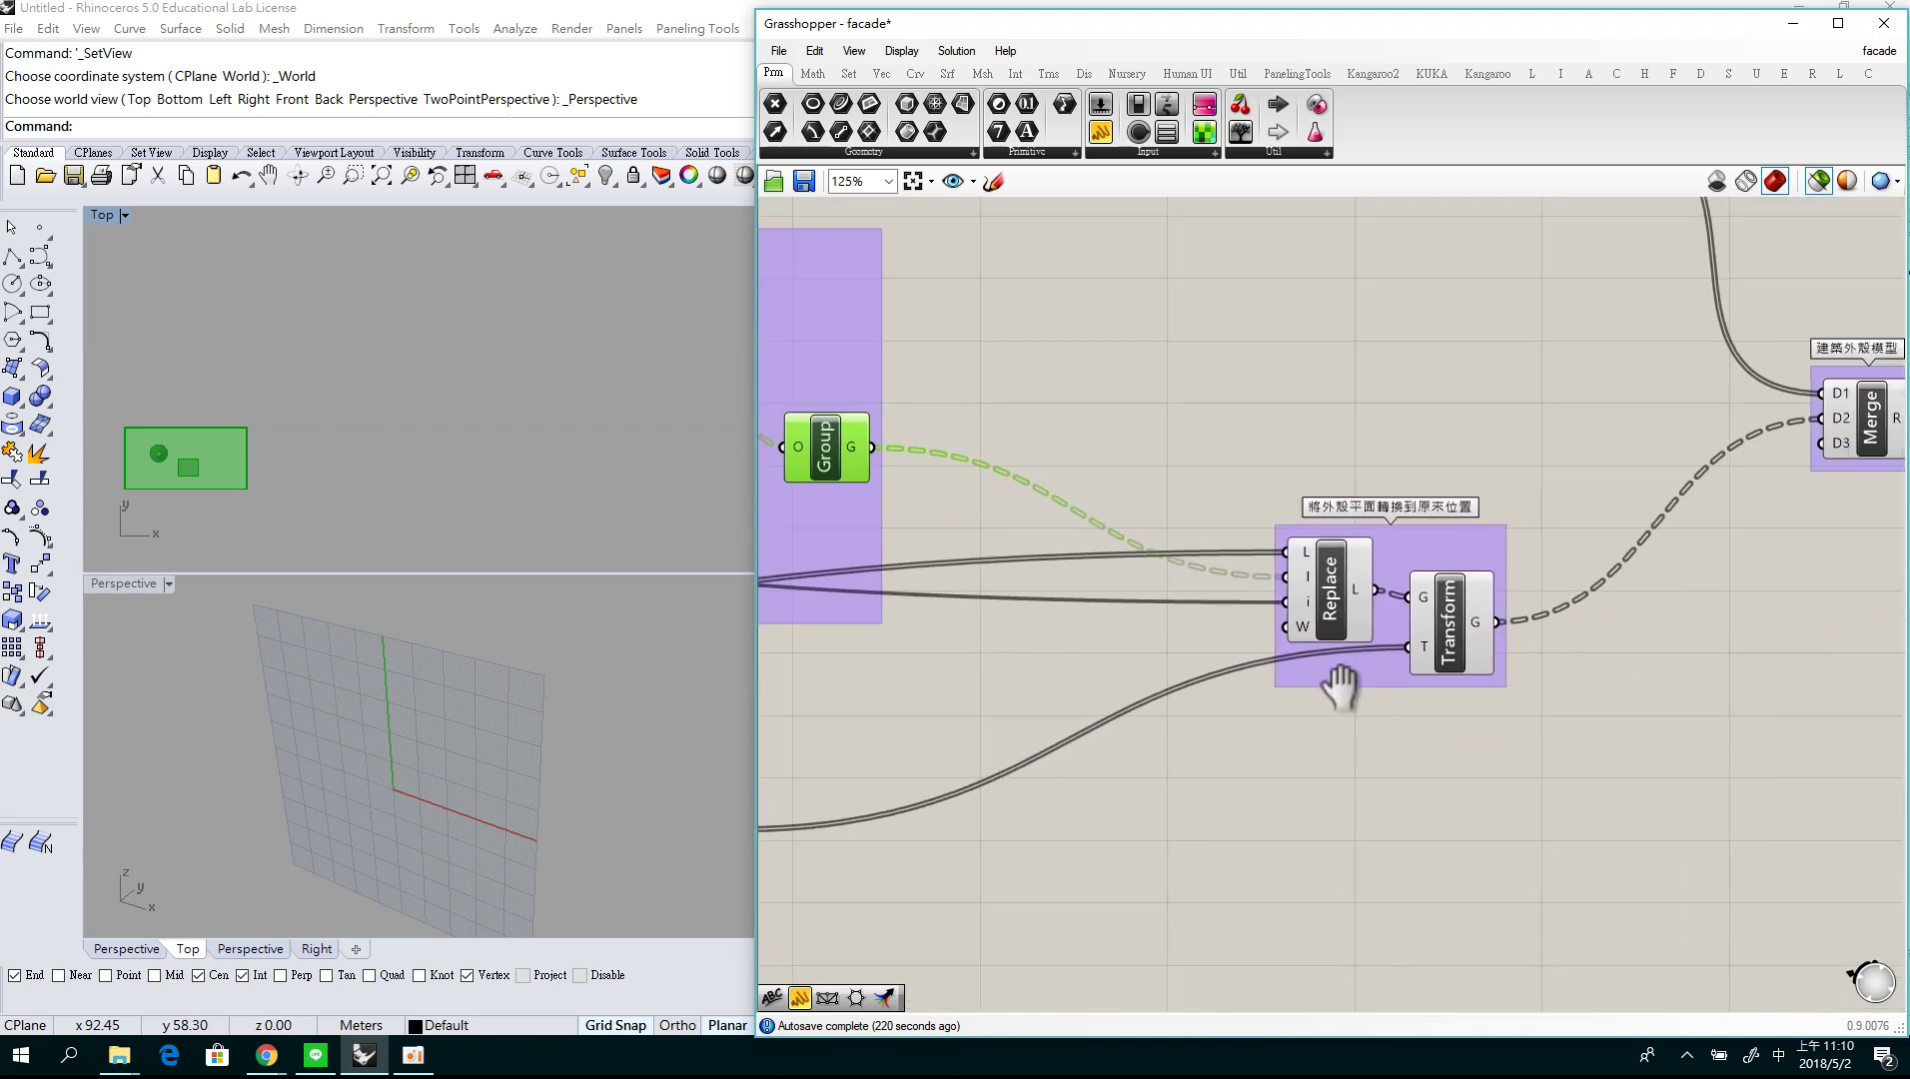
pyautogui.moveTo(1447, 635); pyautogui.dragTo(1278, 638, button='right')
pyautogui.click(1286, 641)
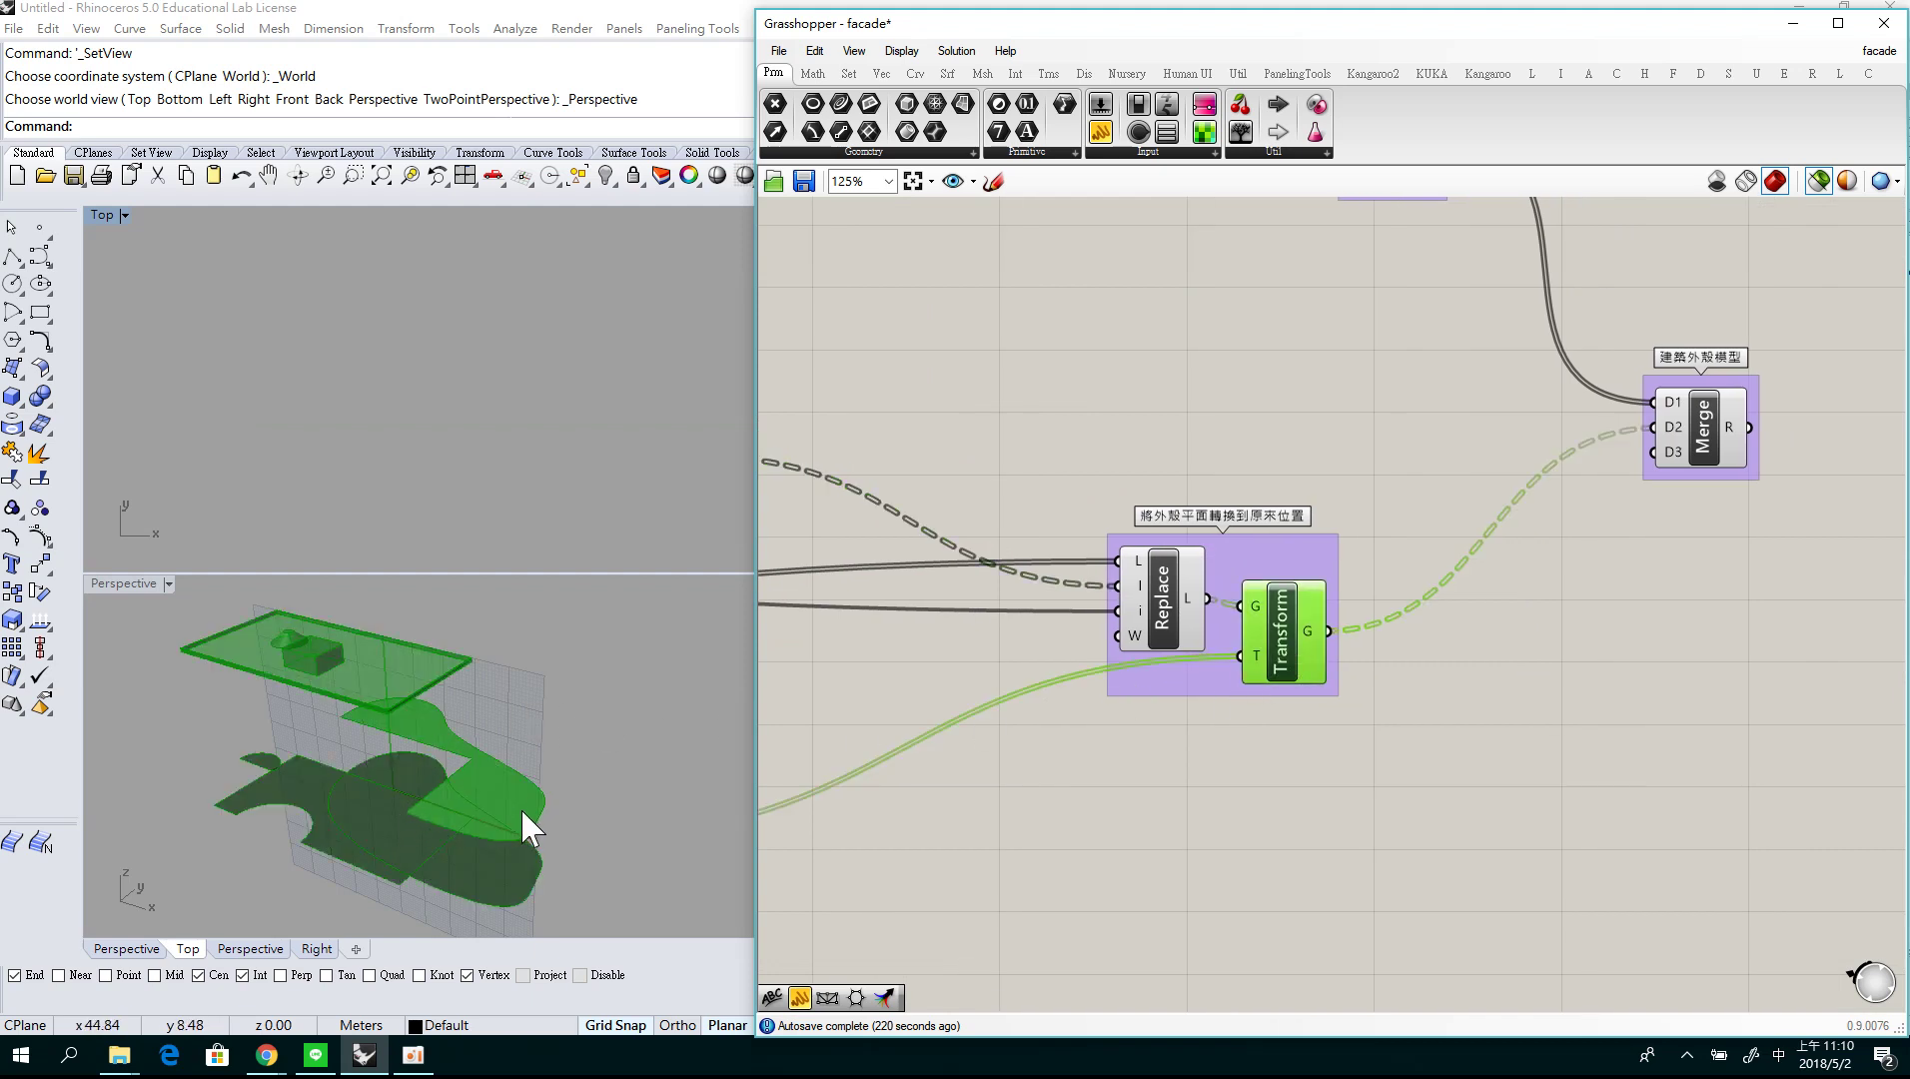
# Go back to the 圖形排列 cluster of the shell planes and preview its flat layout again.
pyautogui.moveTo(917, 734); pyautogui.dragTo(1356, 746, button='right')
pyautogui.moveTo(1223, 747); pyautogui.dragTo(1385, 780, button='right')
pyautogui.moveTo(1179, 773)
pyautogui.mouseDown(button='right')
pyautogui.moveTo(1331, 754)
pyautogui.moveTo(1275, 727)
pyautogui.mouseUp(button='right')
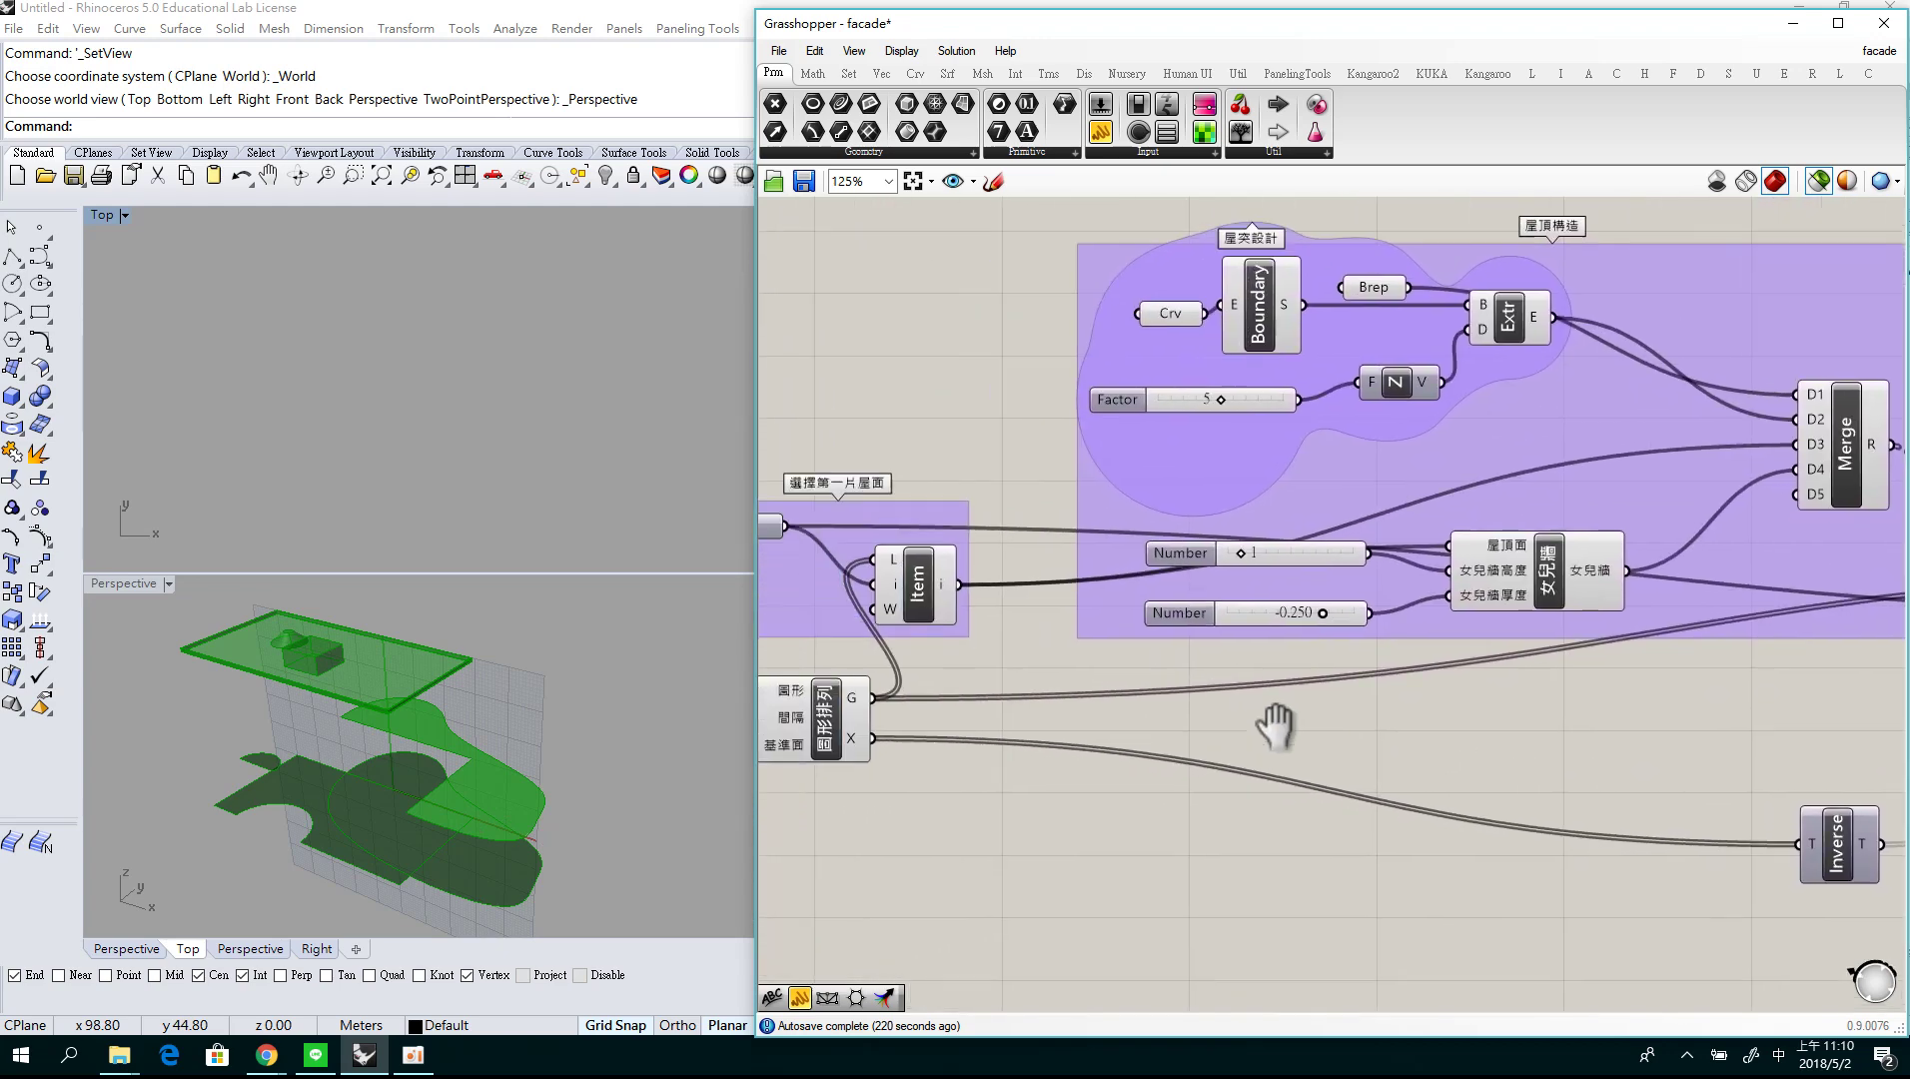
pyautogui.moveTo(1003, 725); pyautogui.dragTo(1209, 703, button='right')
pyautogui.click(1047, 730)
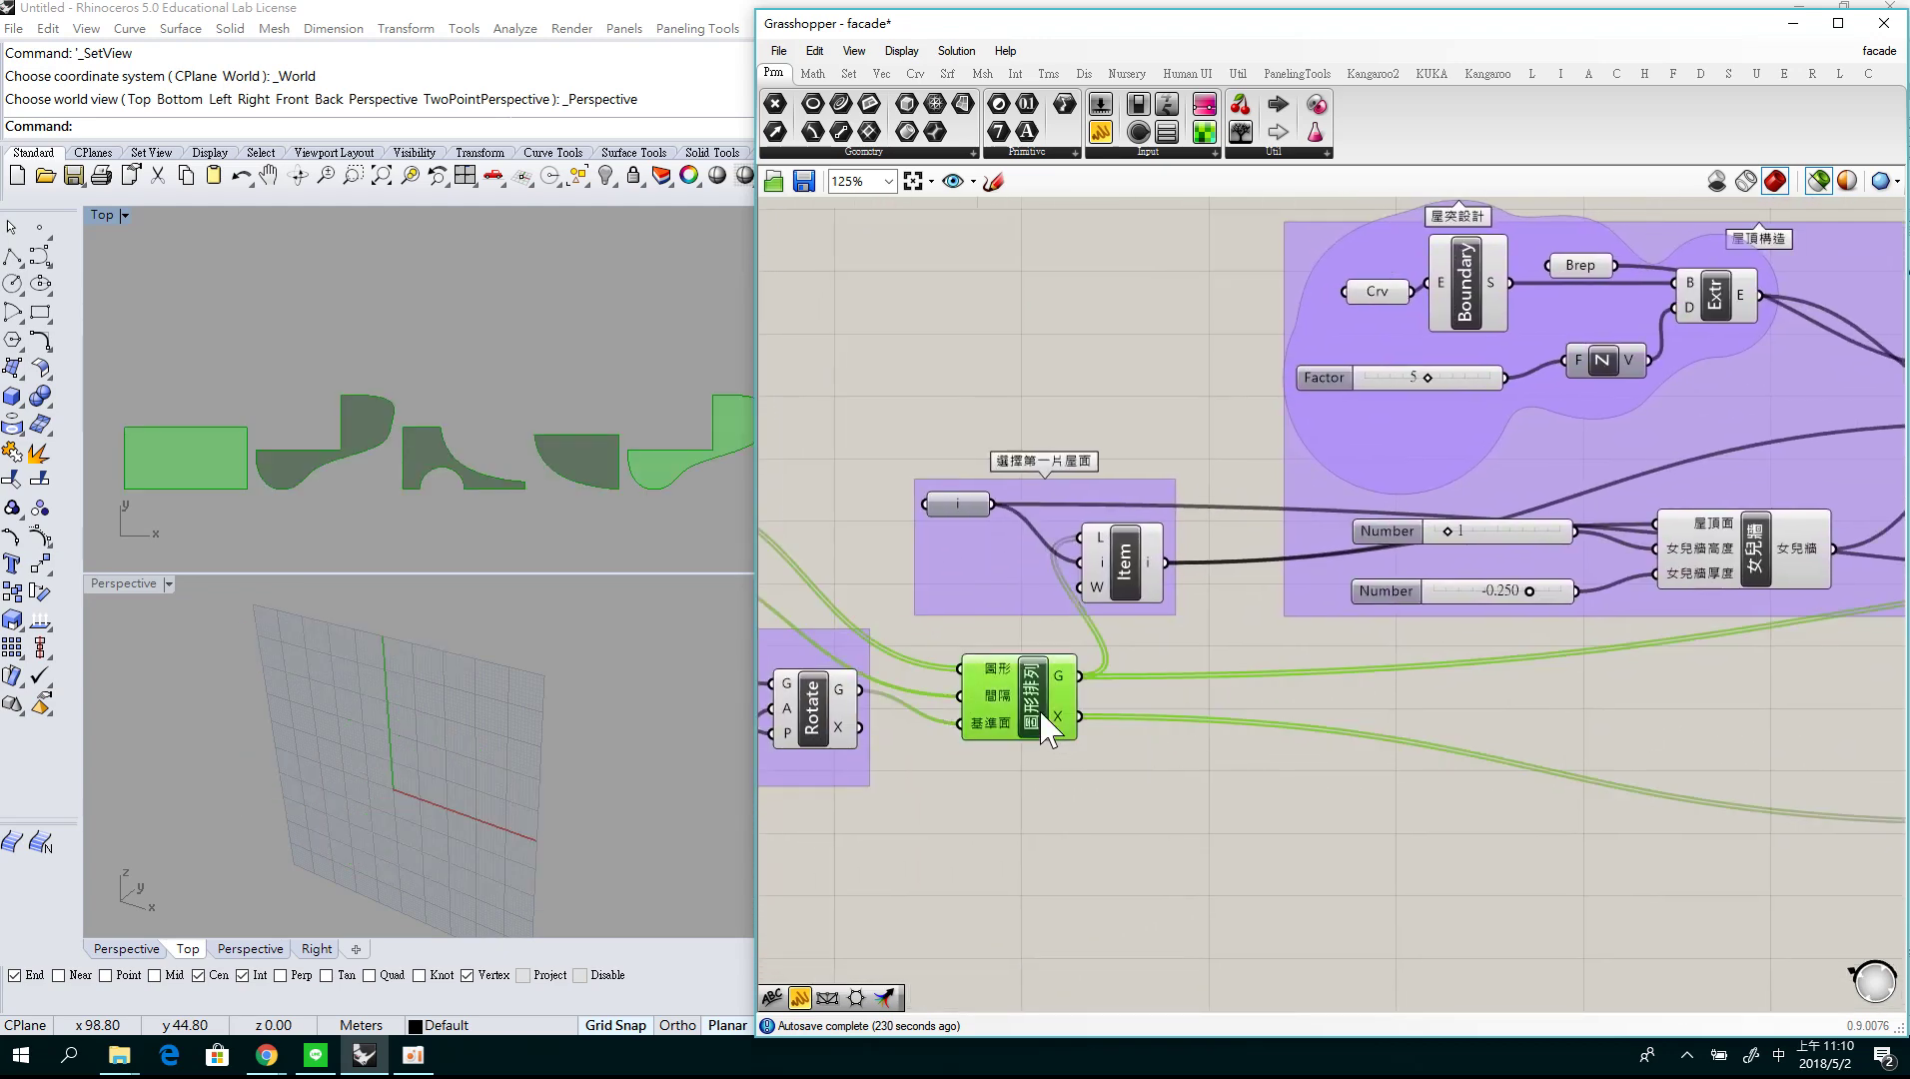
# Preview the complete building shell model (建築外殼模型) from the final Merge of the transformed facades and shell planes.
pyautogui.moveTo(1541, 713); pyautogui.dragTo(1365, 724, button='right')
pyautogui.moveTo(1698, 709); pyautogui.dragTo(1437, 724, button='right')
pyautogui.moveTo(1598, 729); pyautogui.dragTo(1316, 739, button='right')
pyautogui.moveTo(1435, 679); pyautogui.dragTo(1258, 746, button='right')
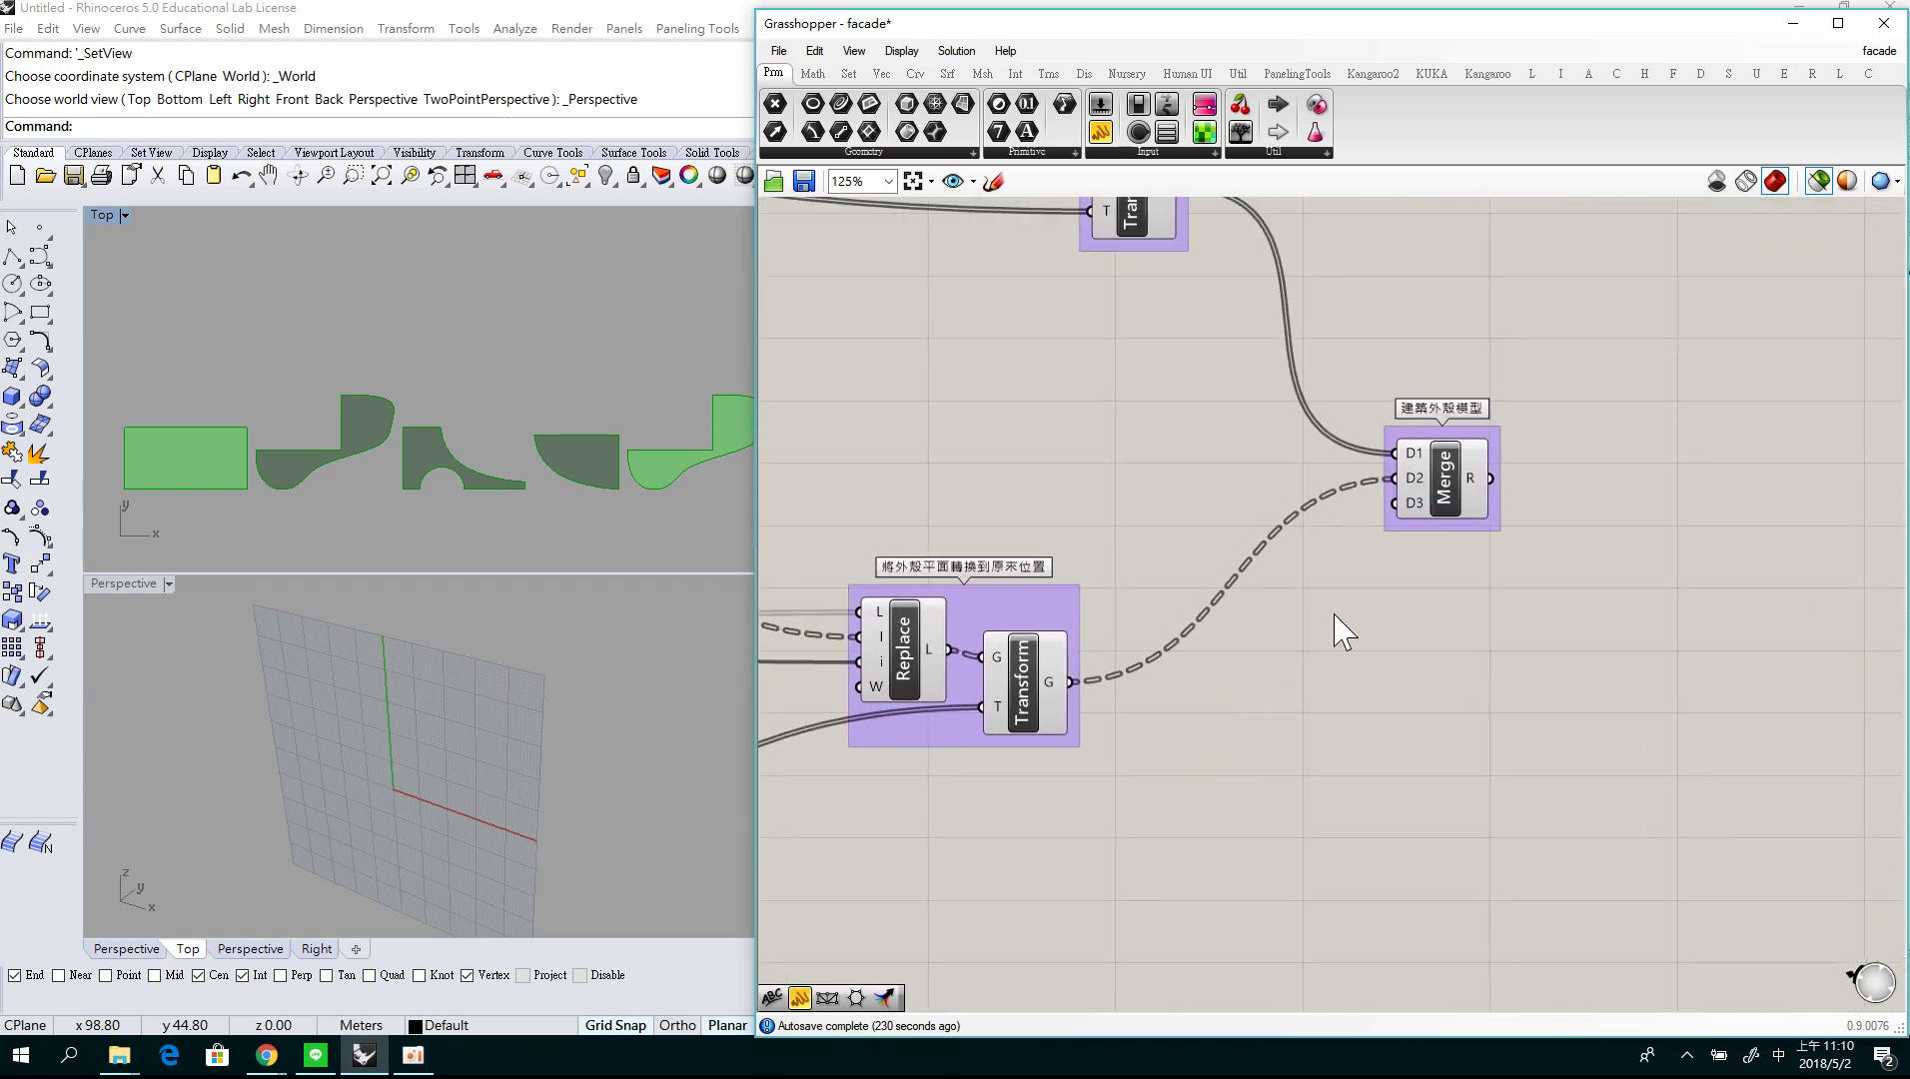
pyautogui.click(1462, 481)
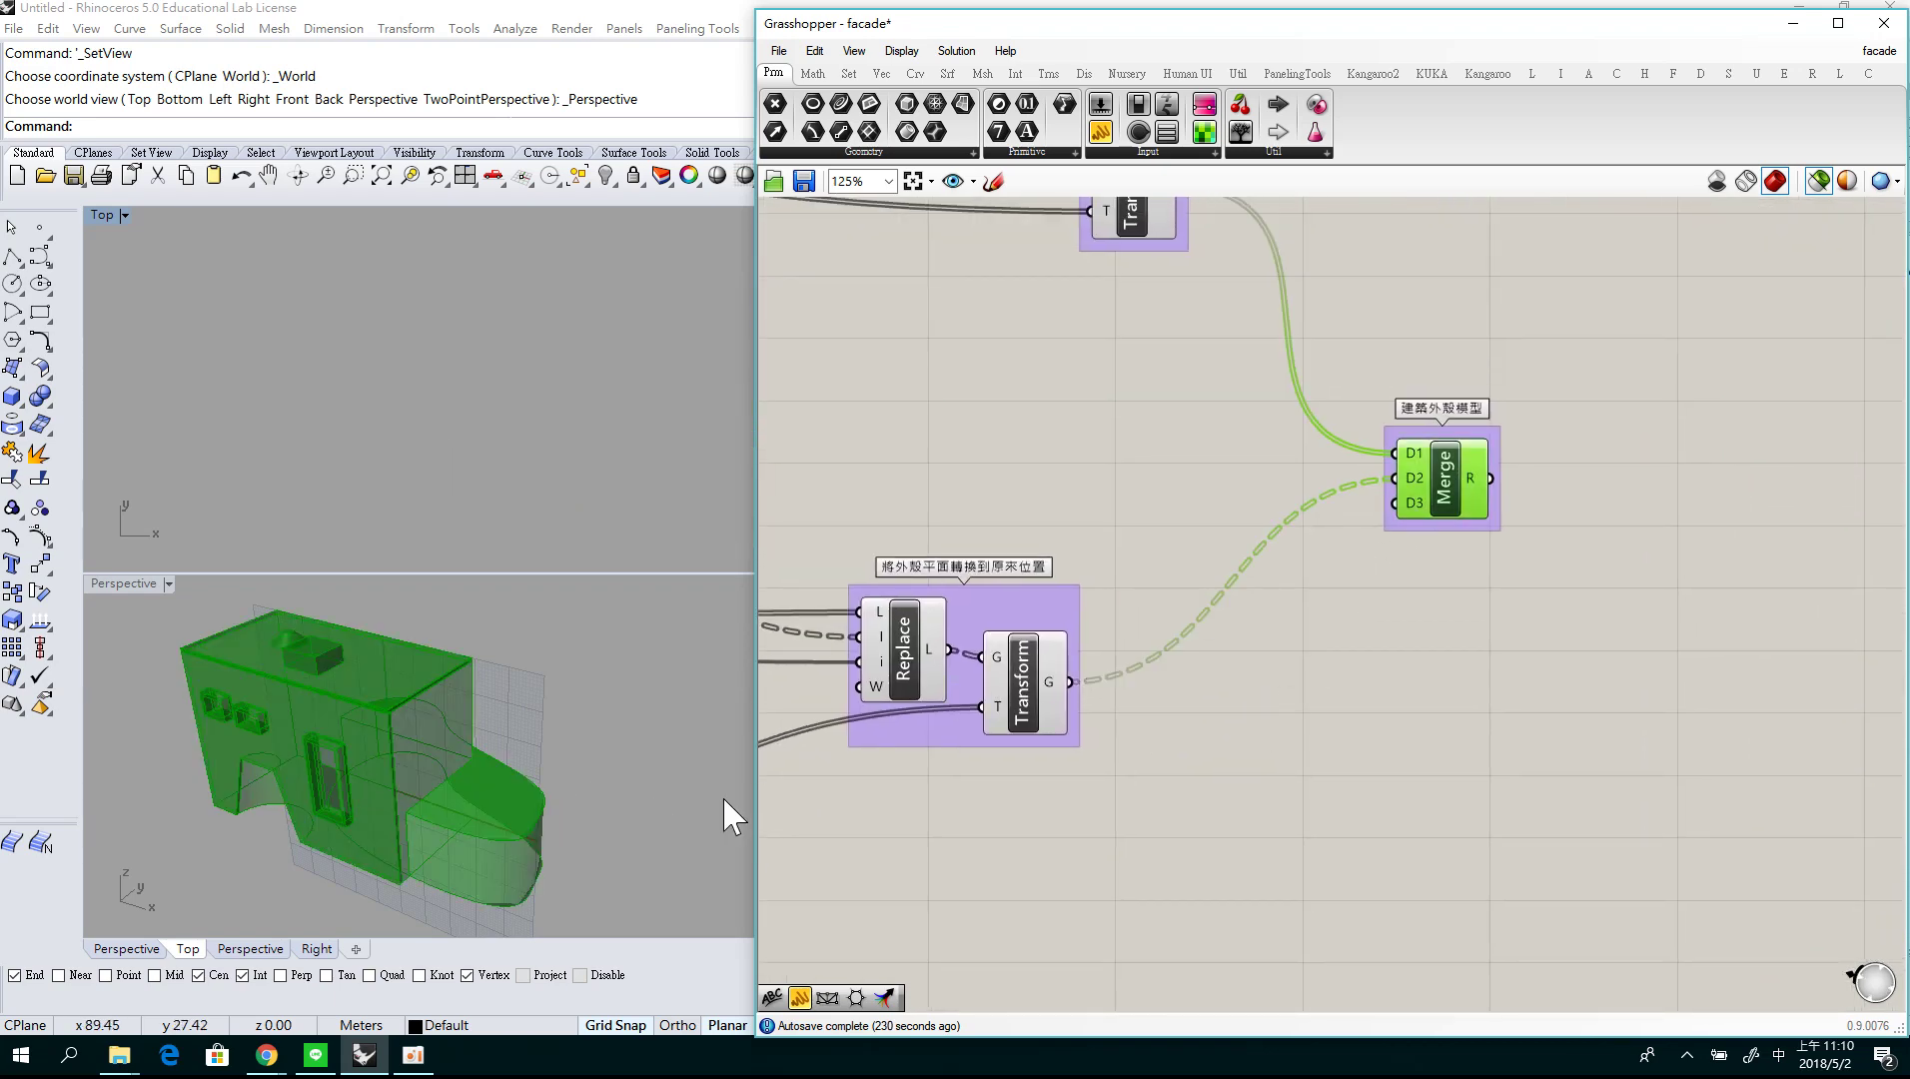